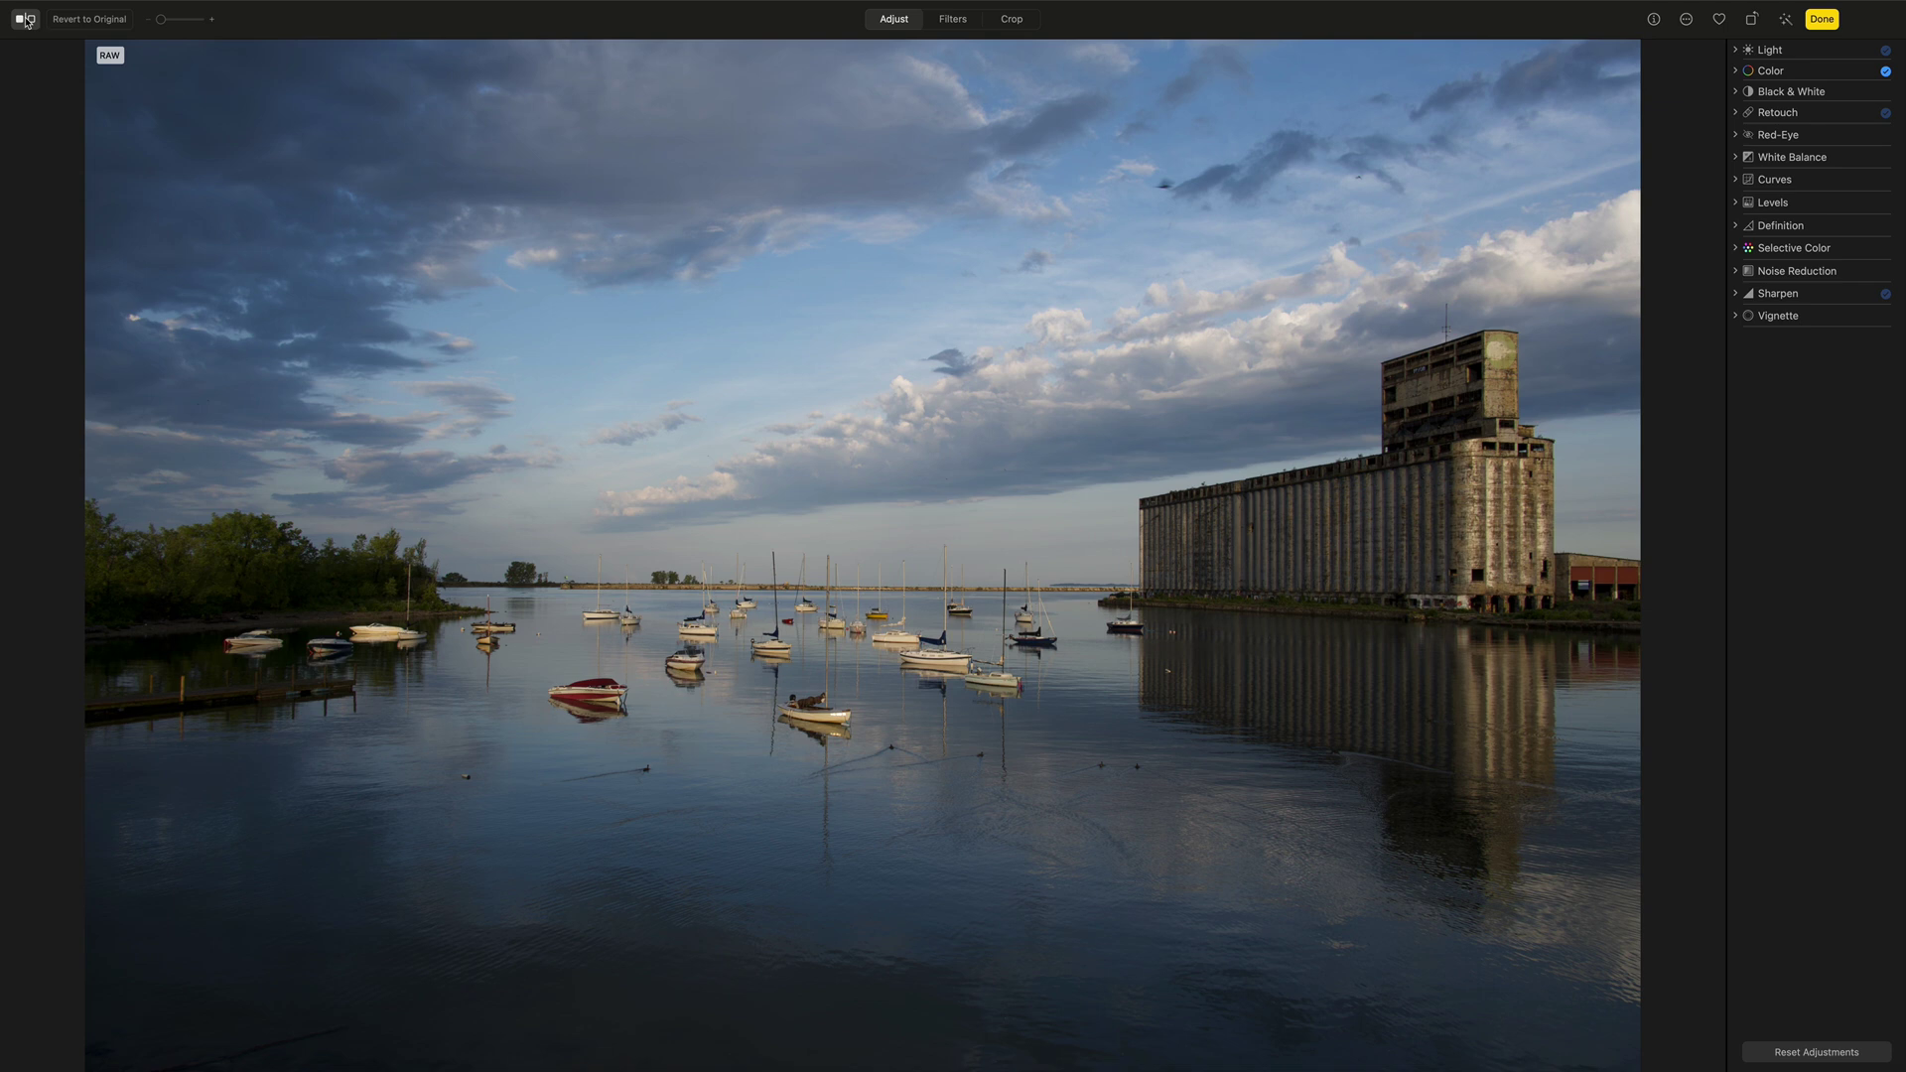
- Turn off the before/after comparison to show the edited harbour photo again
left_click(25, 20)
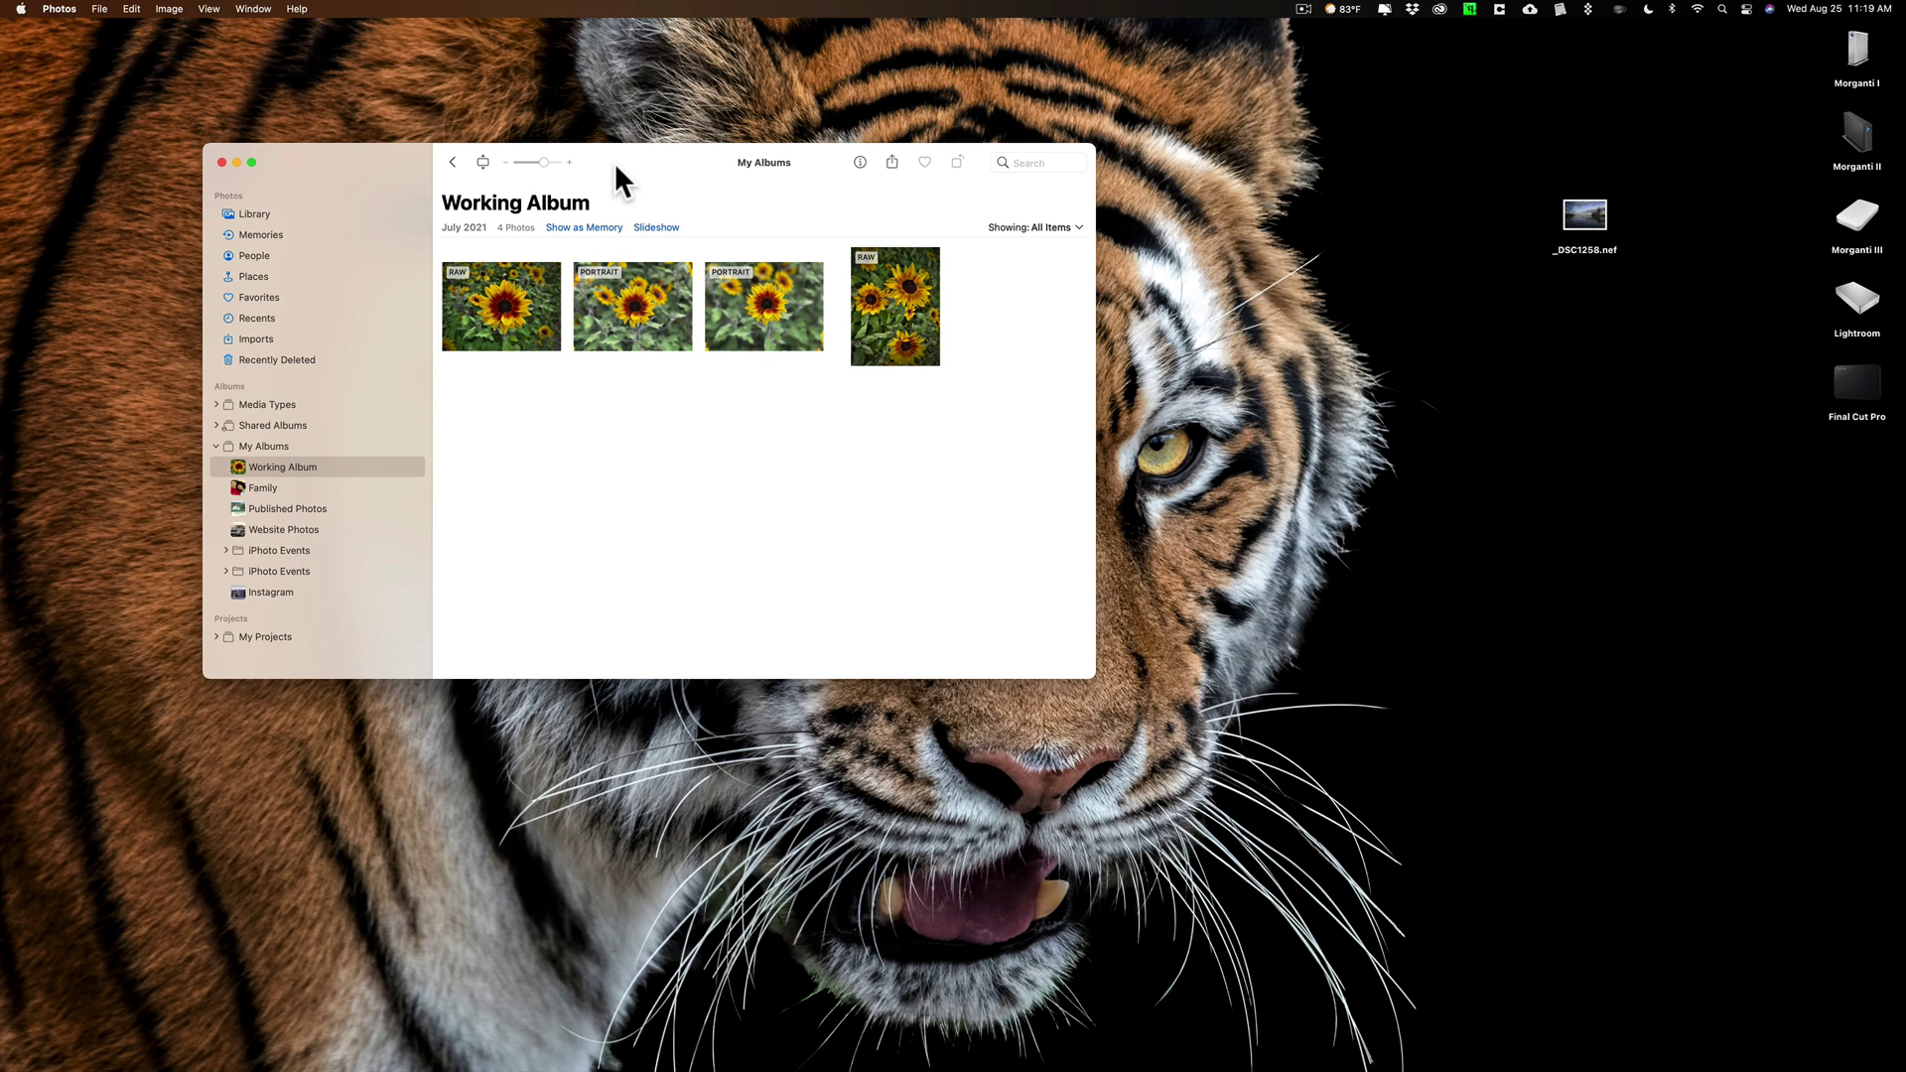
left_click(615, 163)
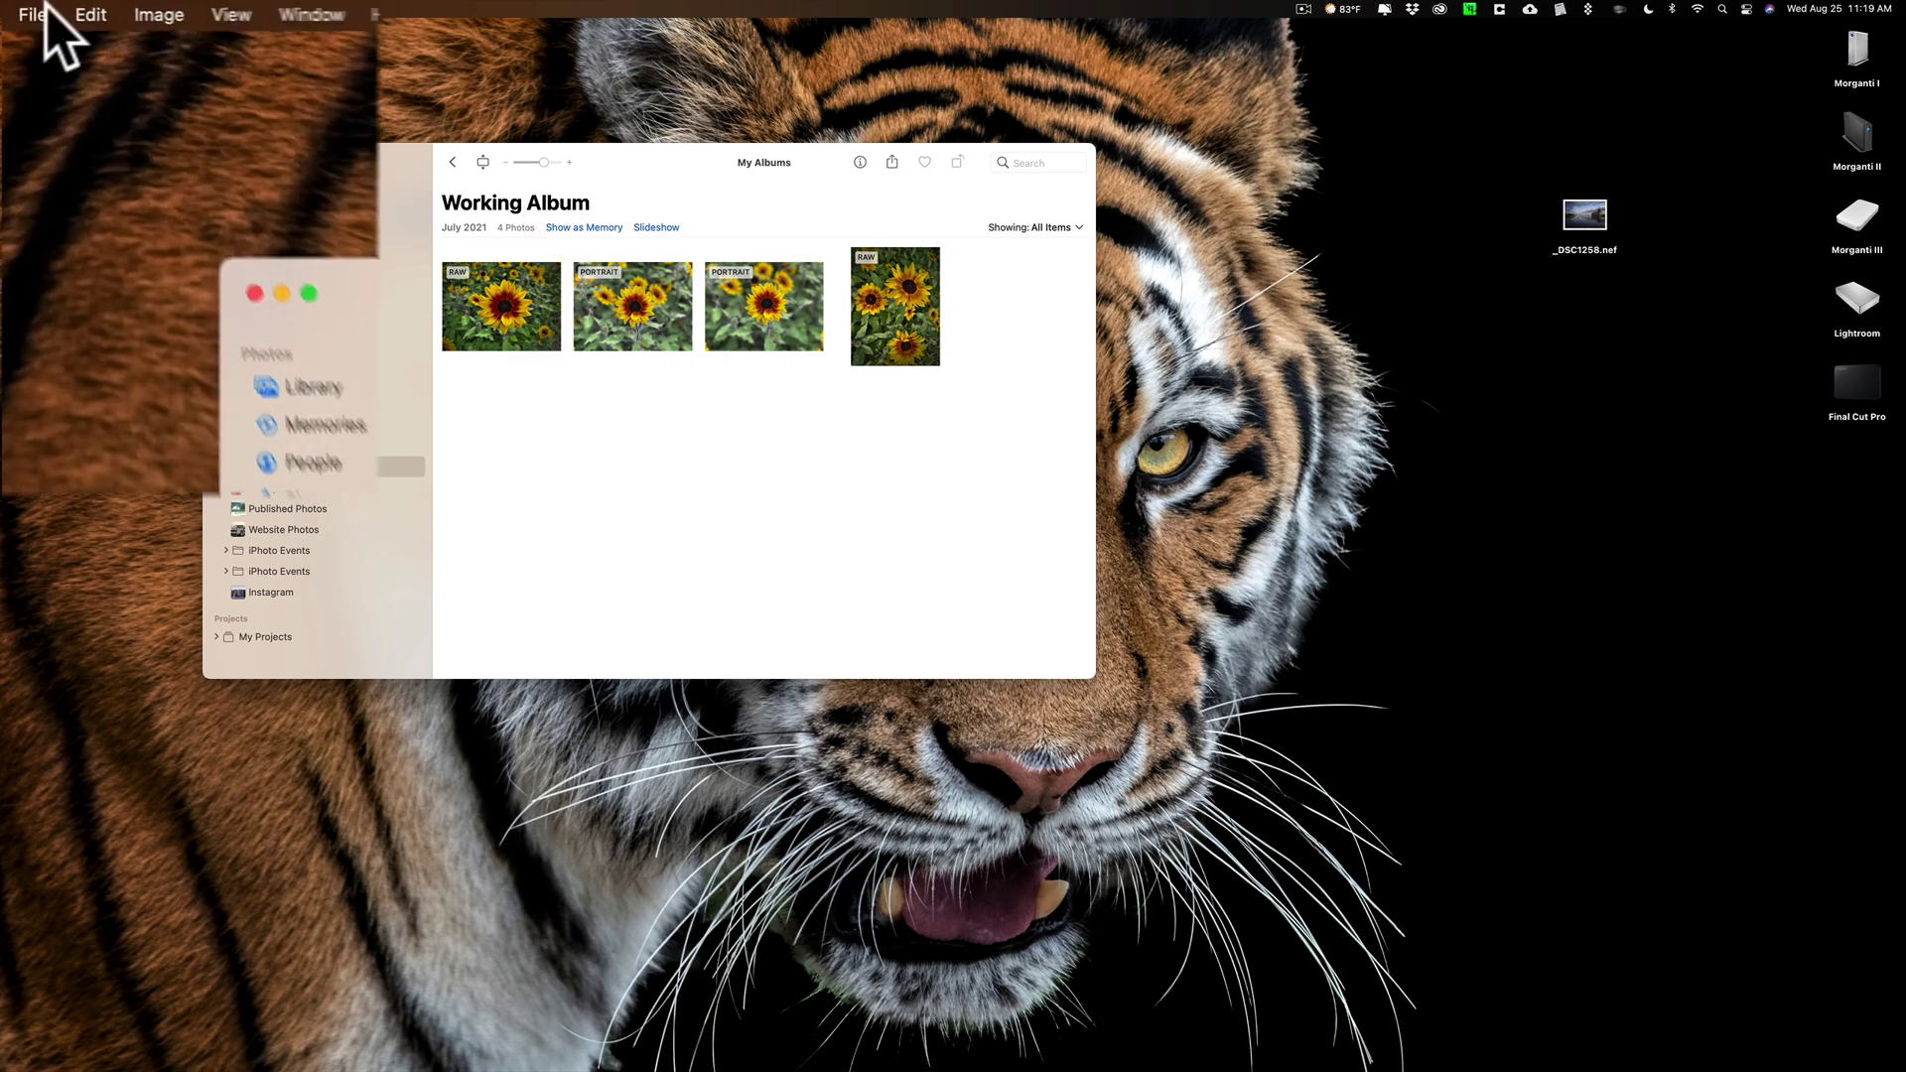
left_click(100, 9)
left_click(65, 207)
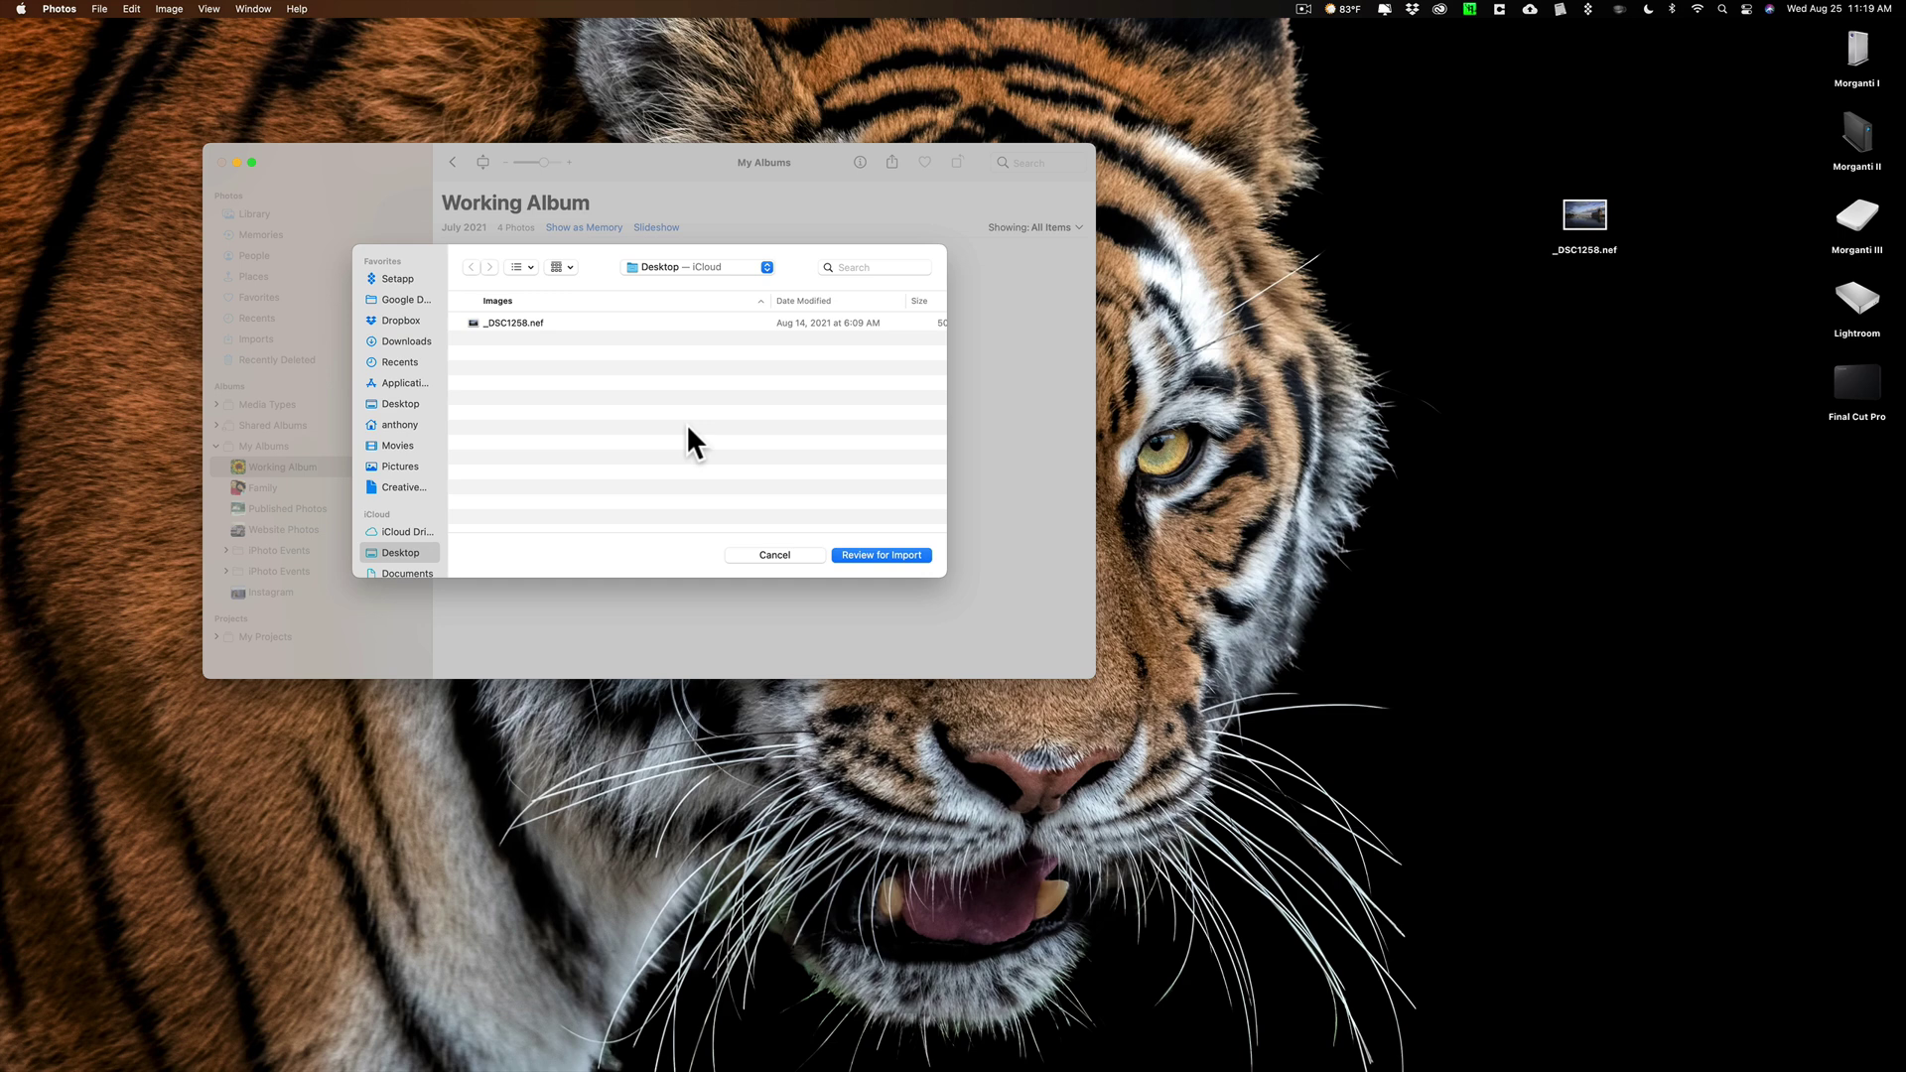
left_click(521, 318)
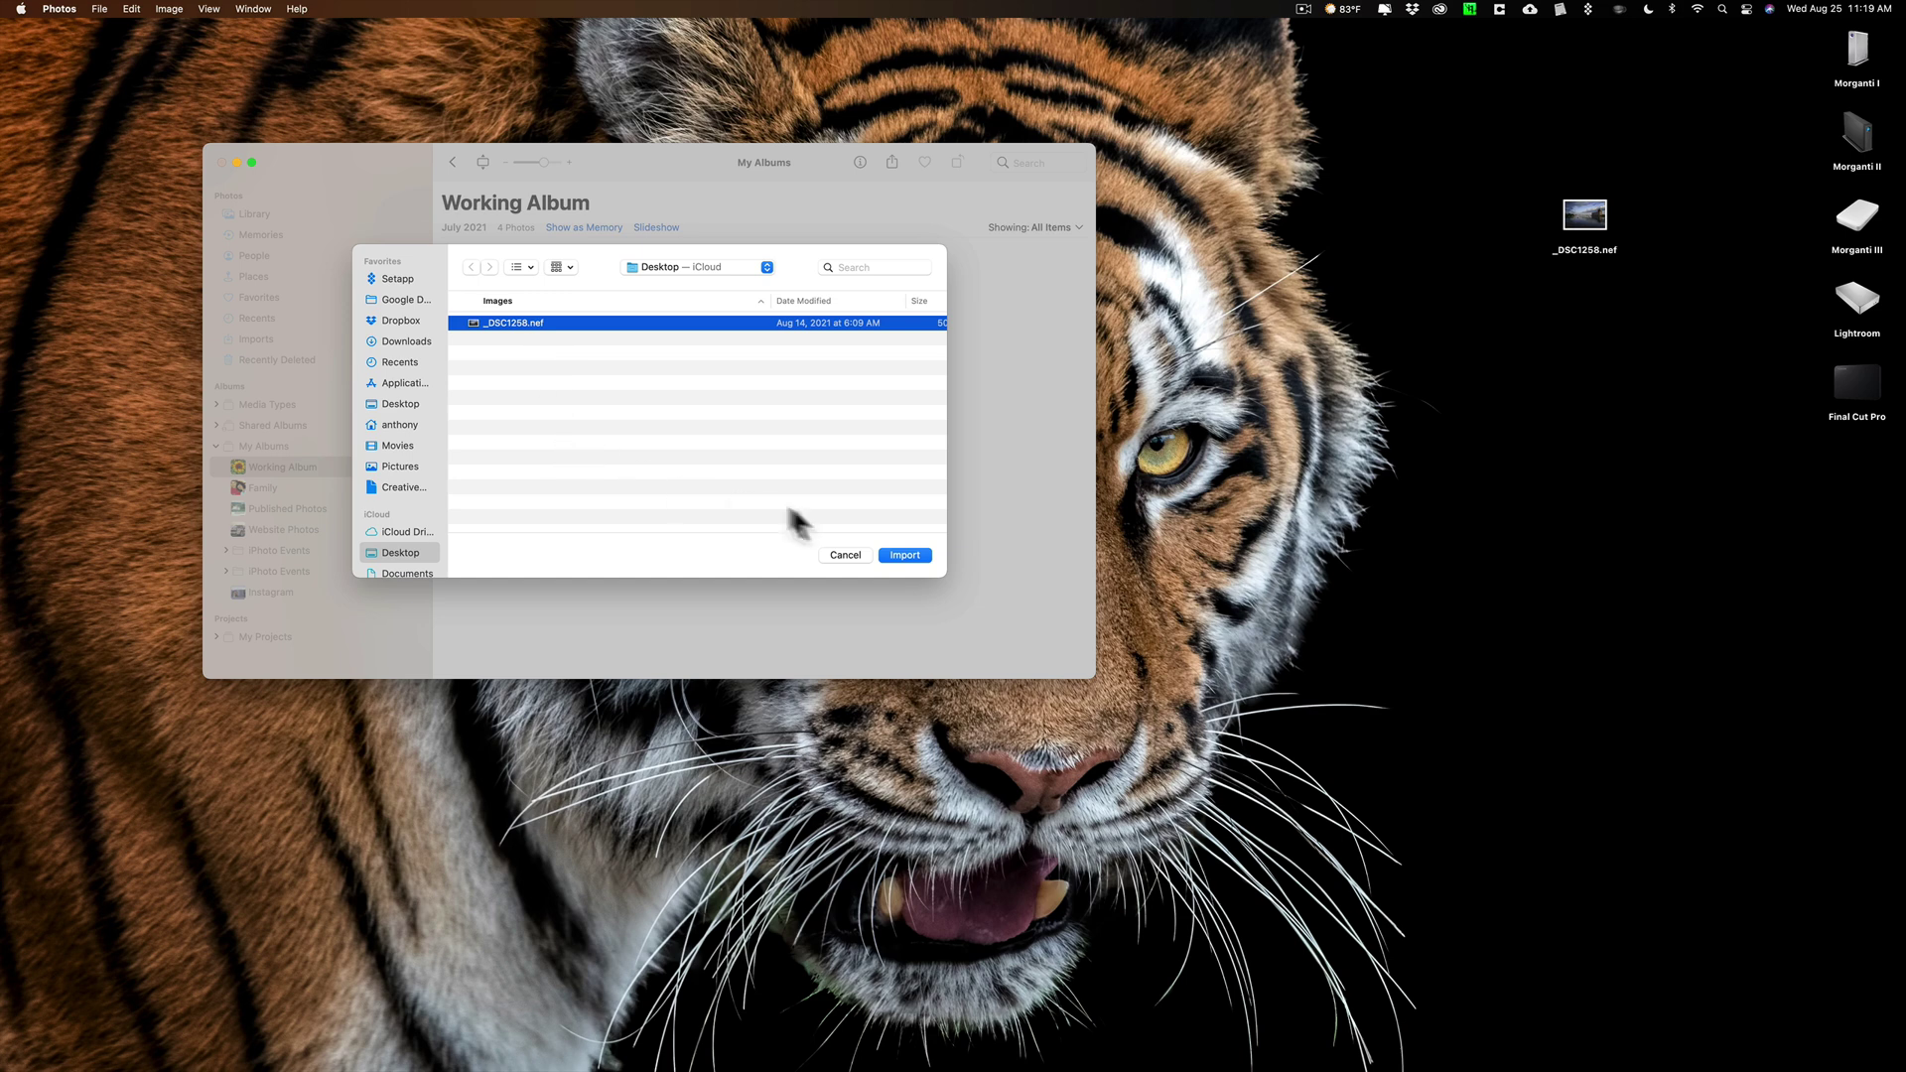
left_click(843, 556)
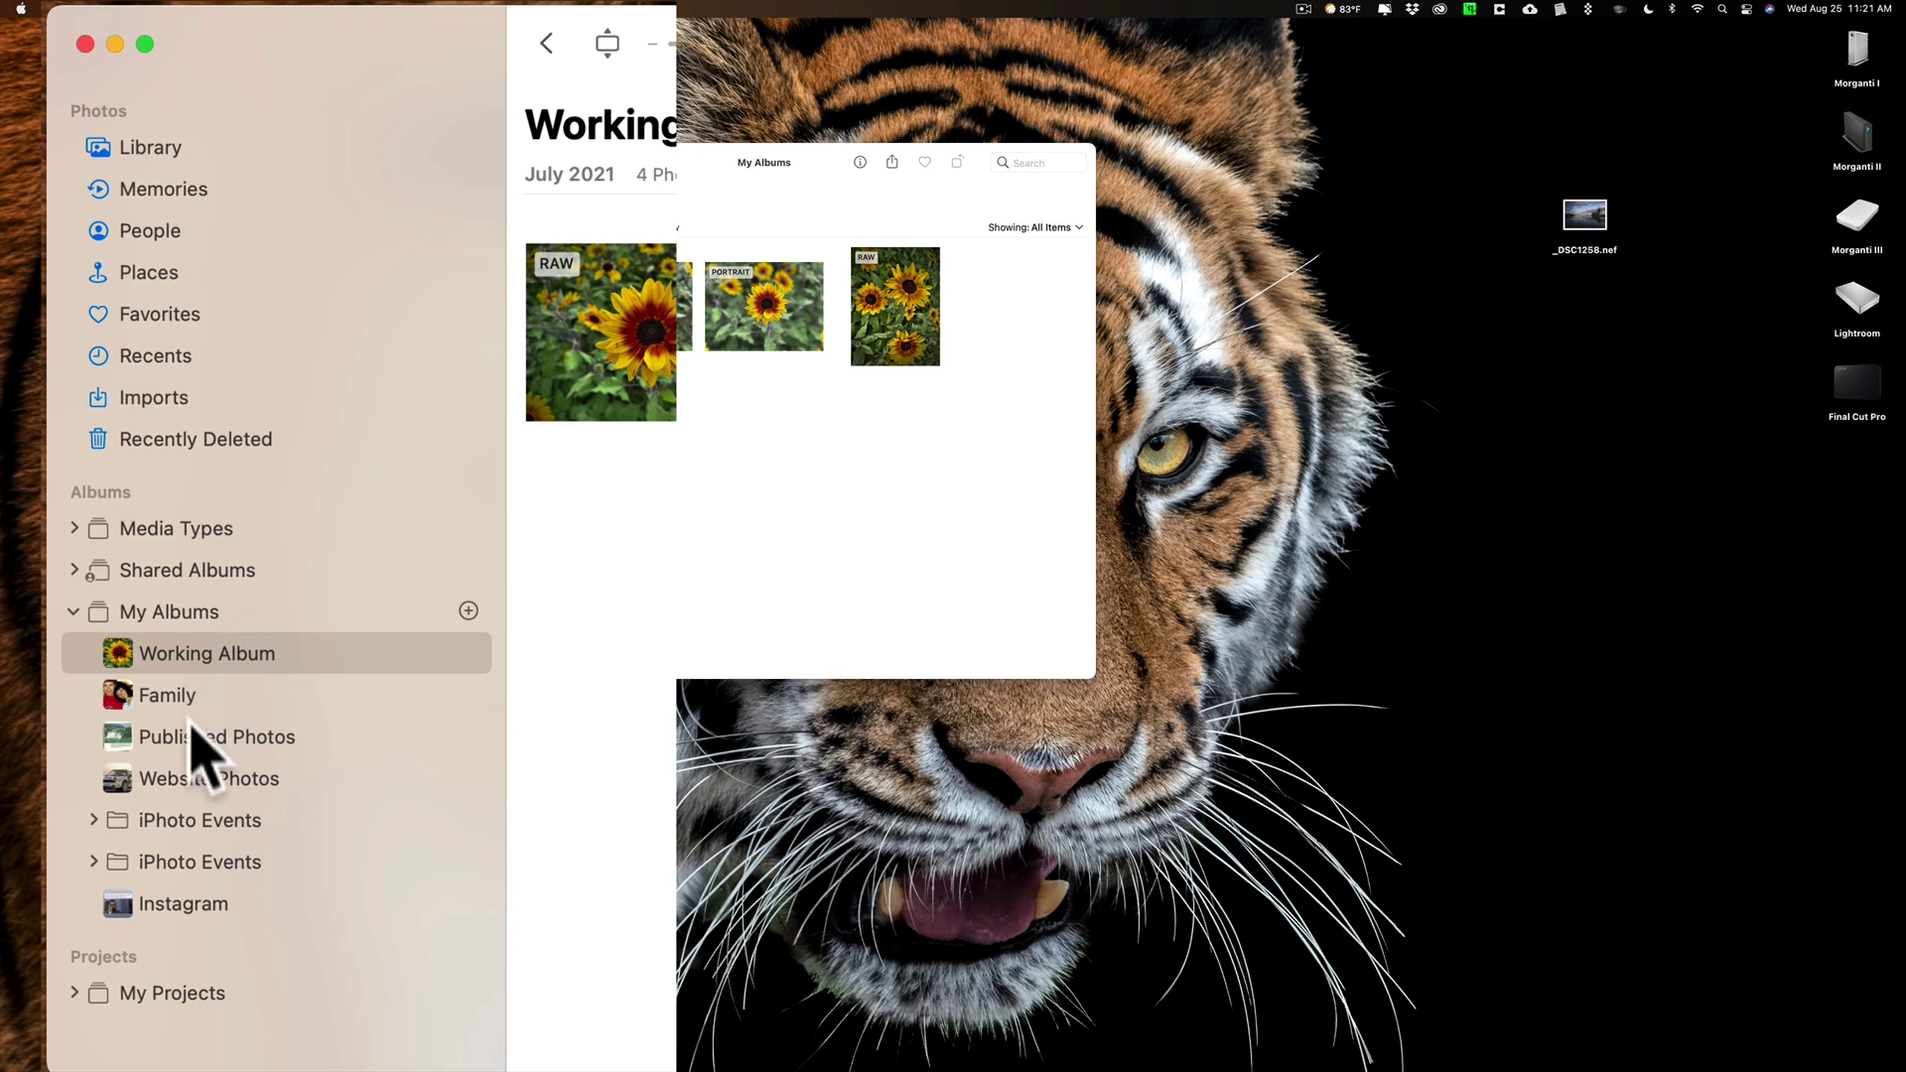
left_click(258, 660)
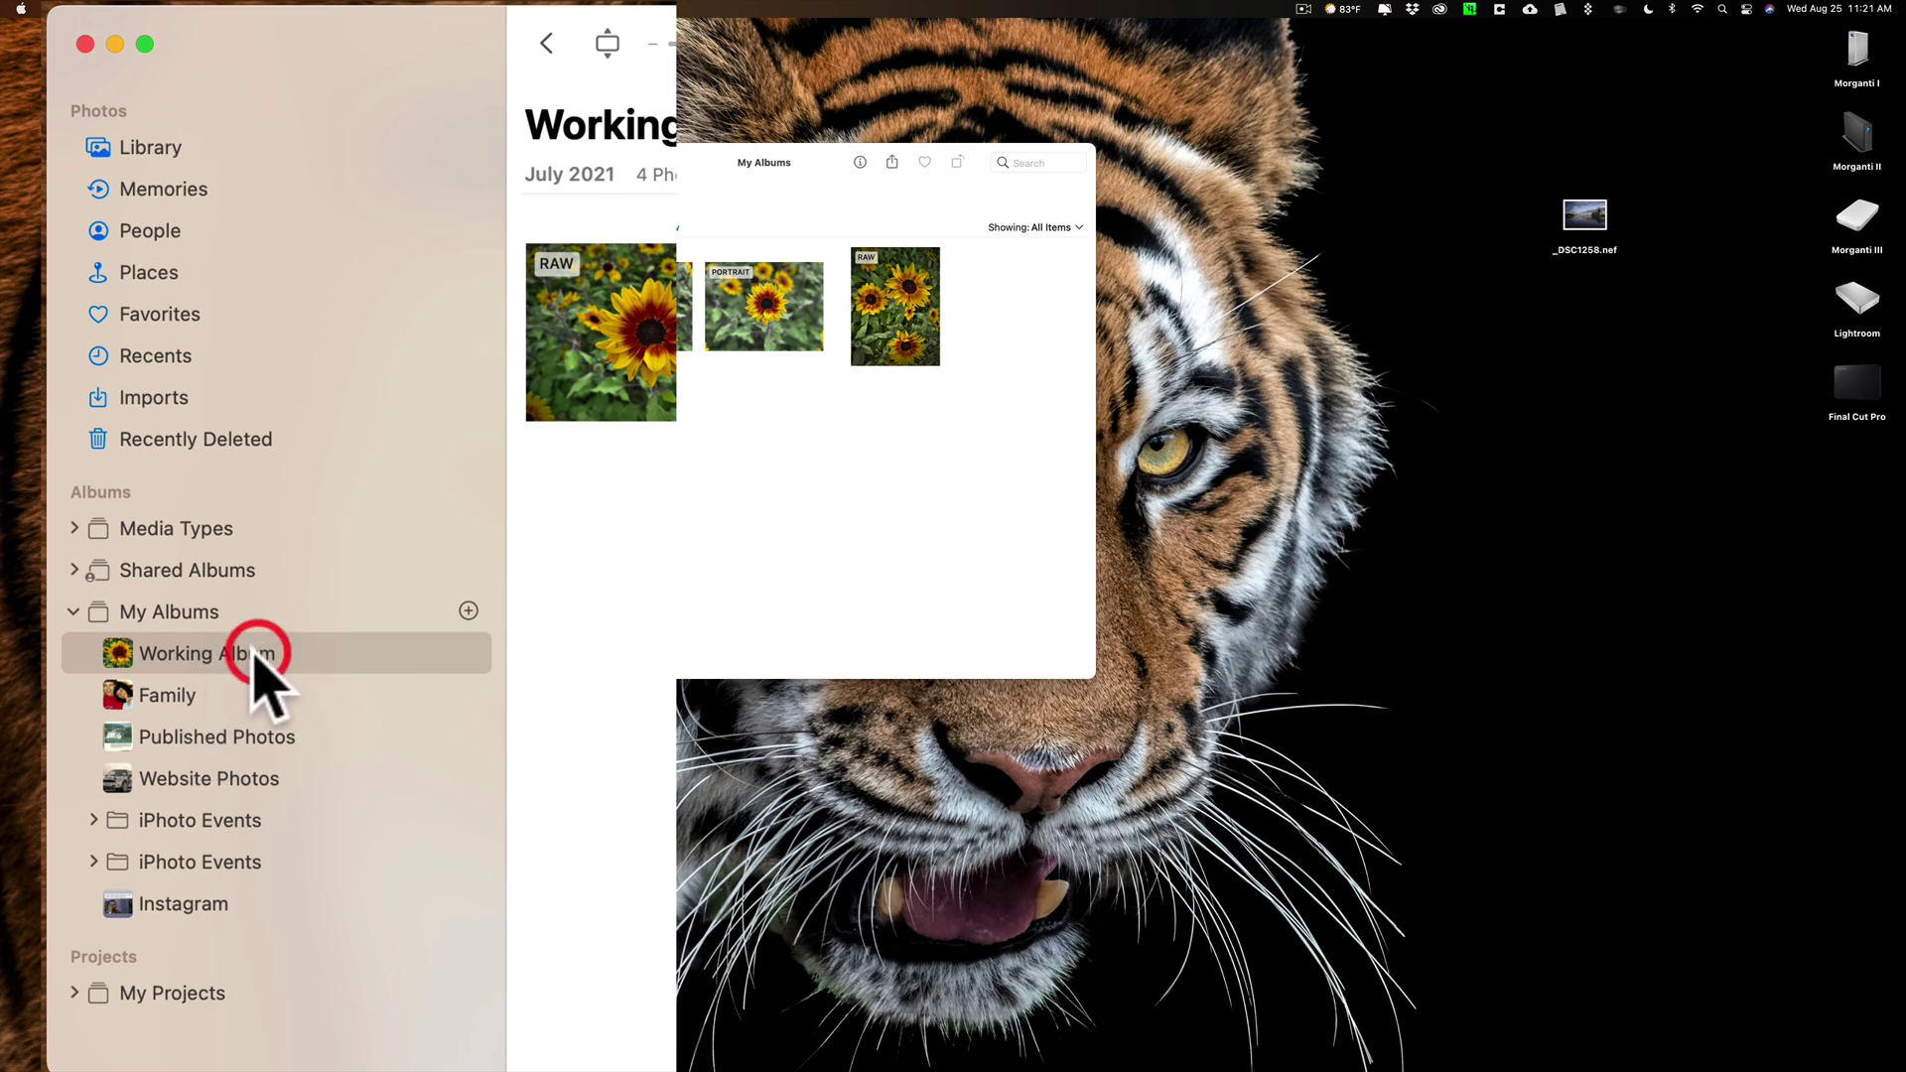
left_click(140, 668)
right_click(286, 643)
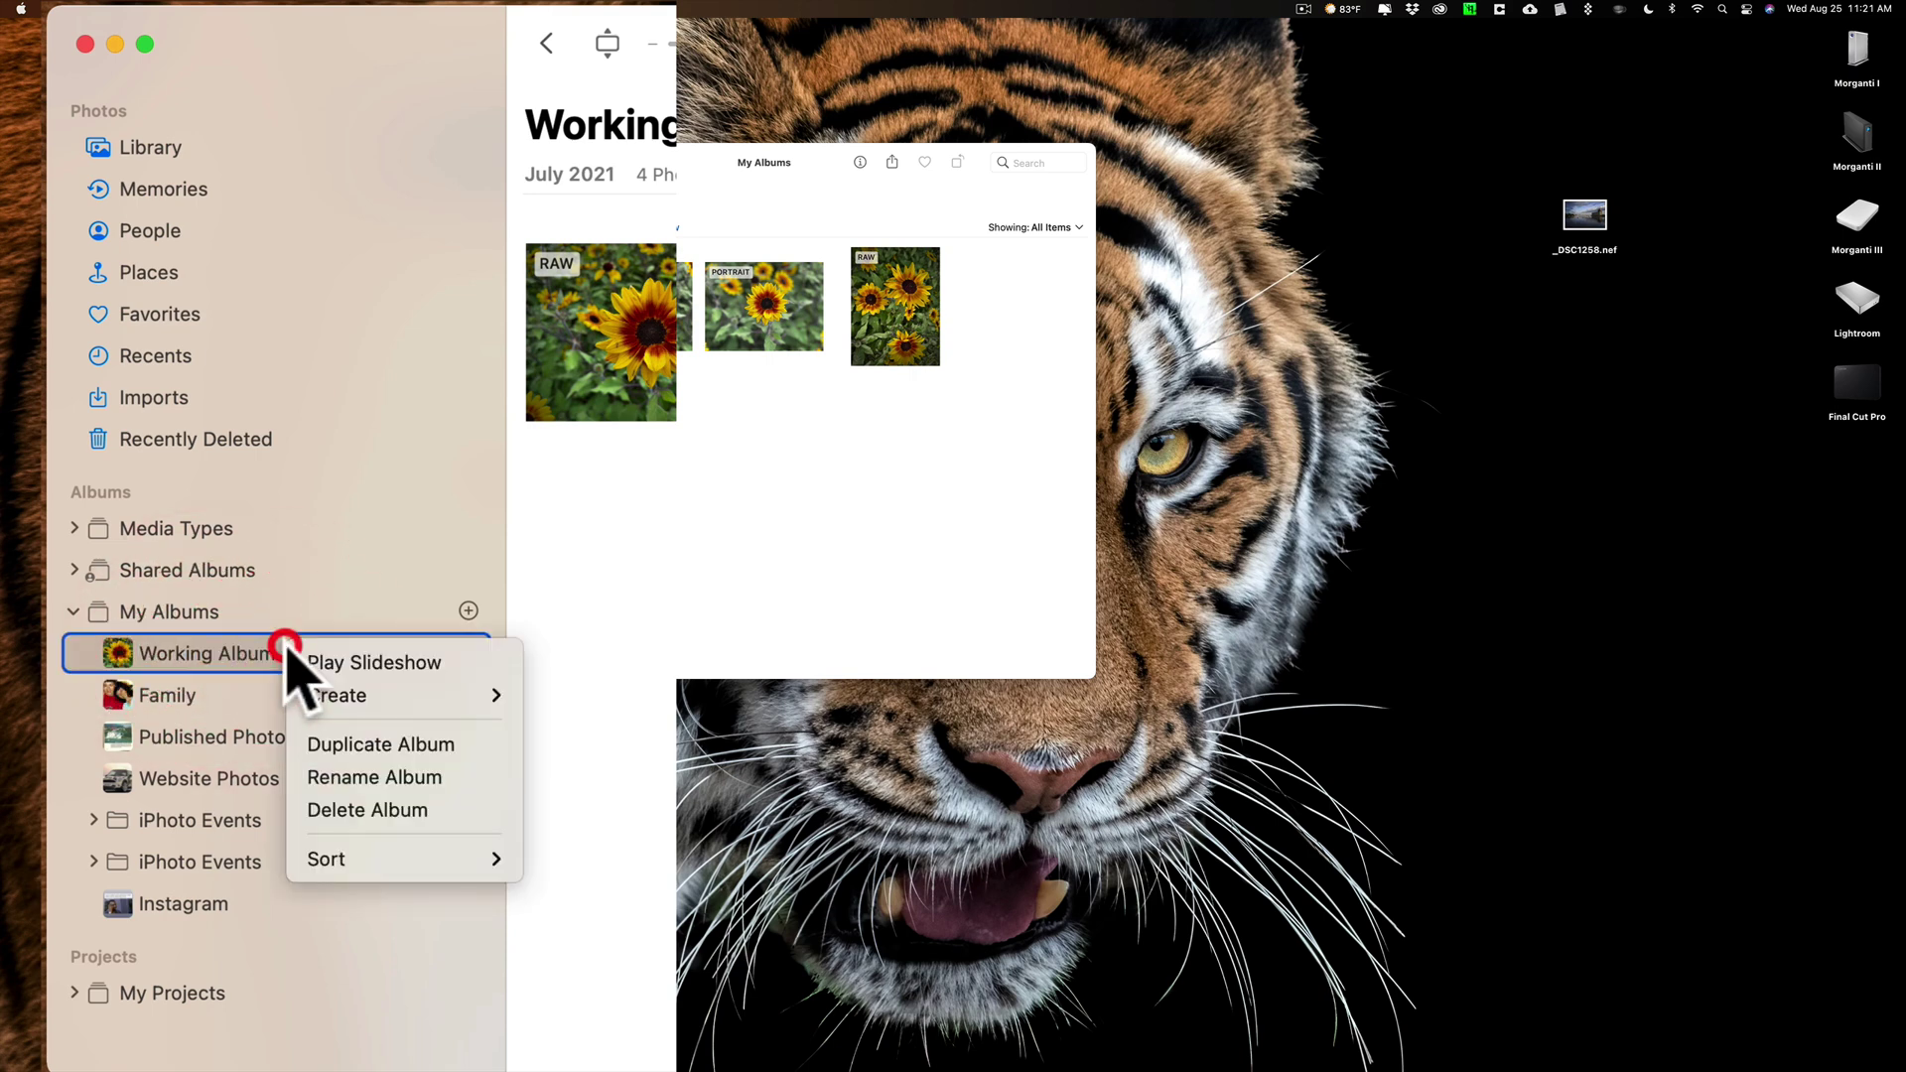
left_click(174, 660)
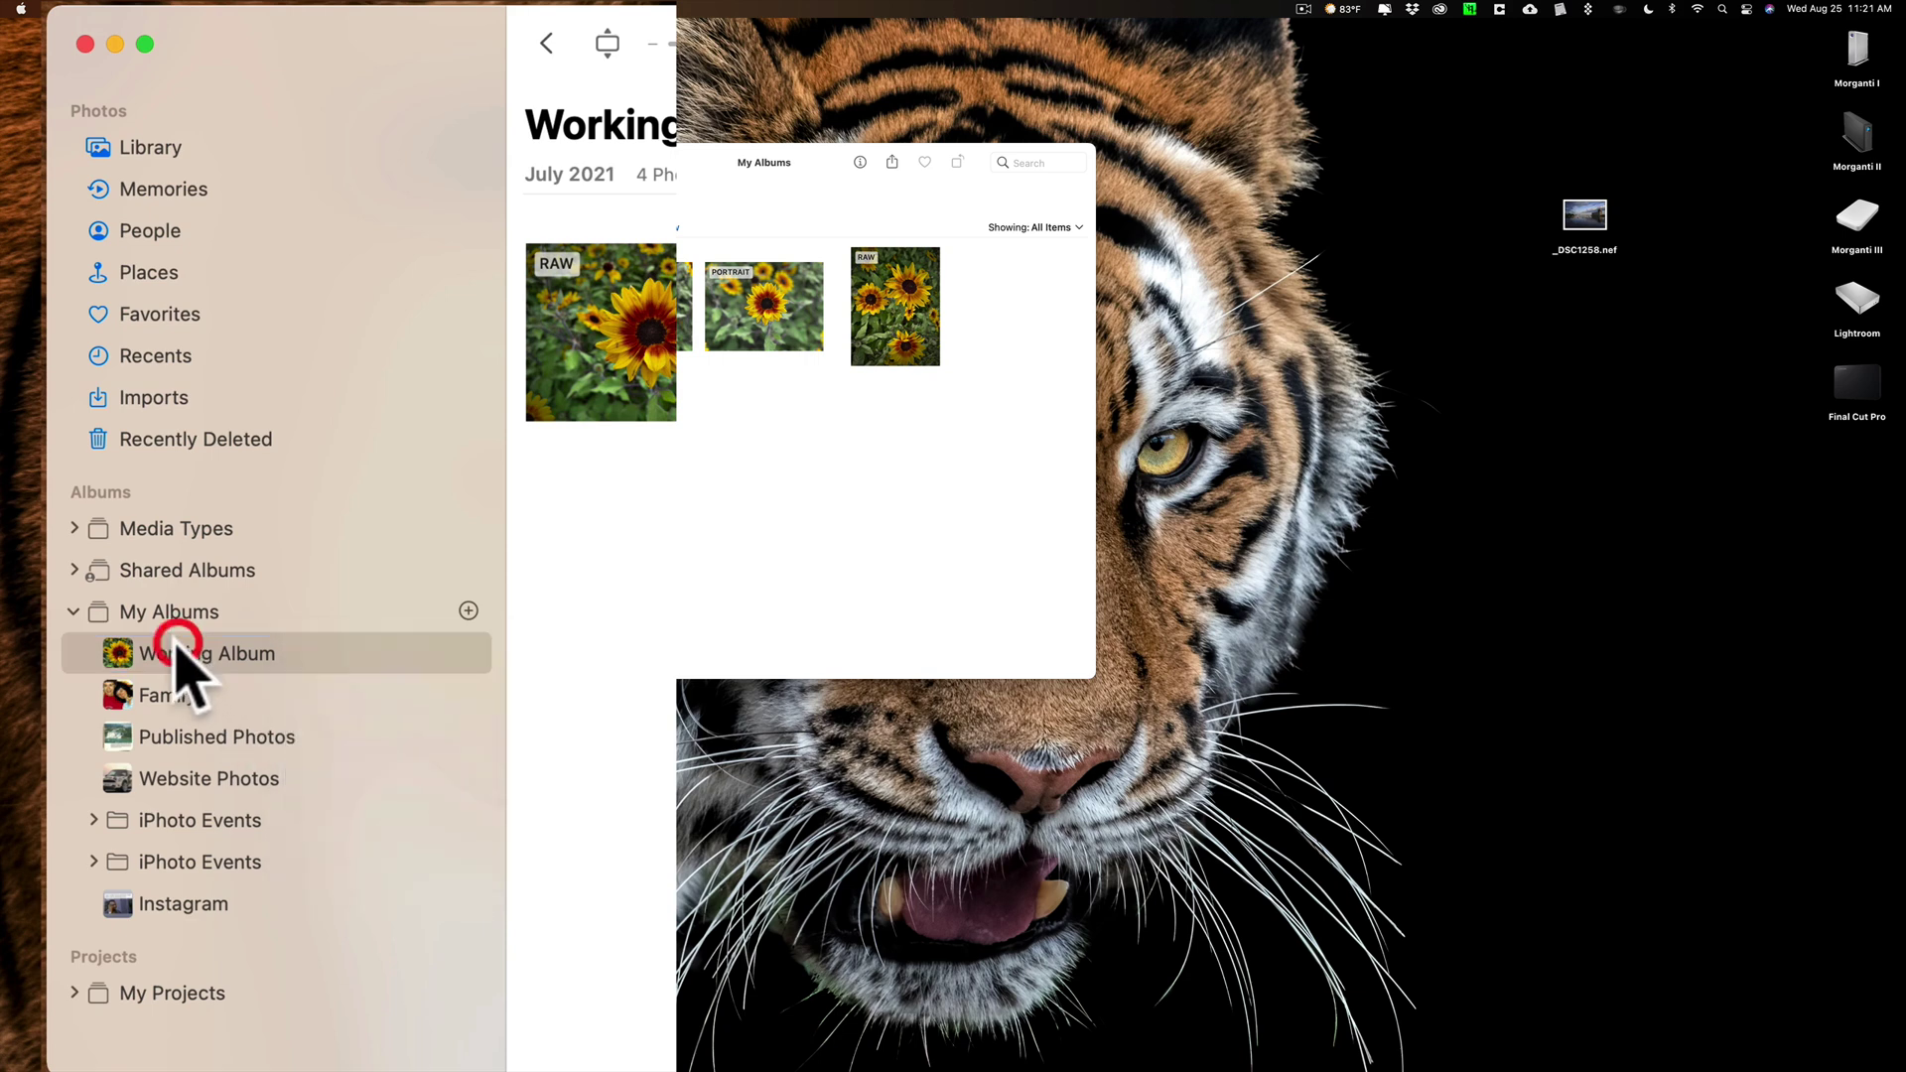
left_click(114, 650)
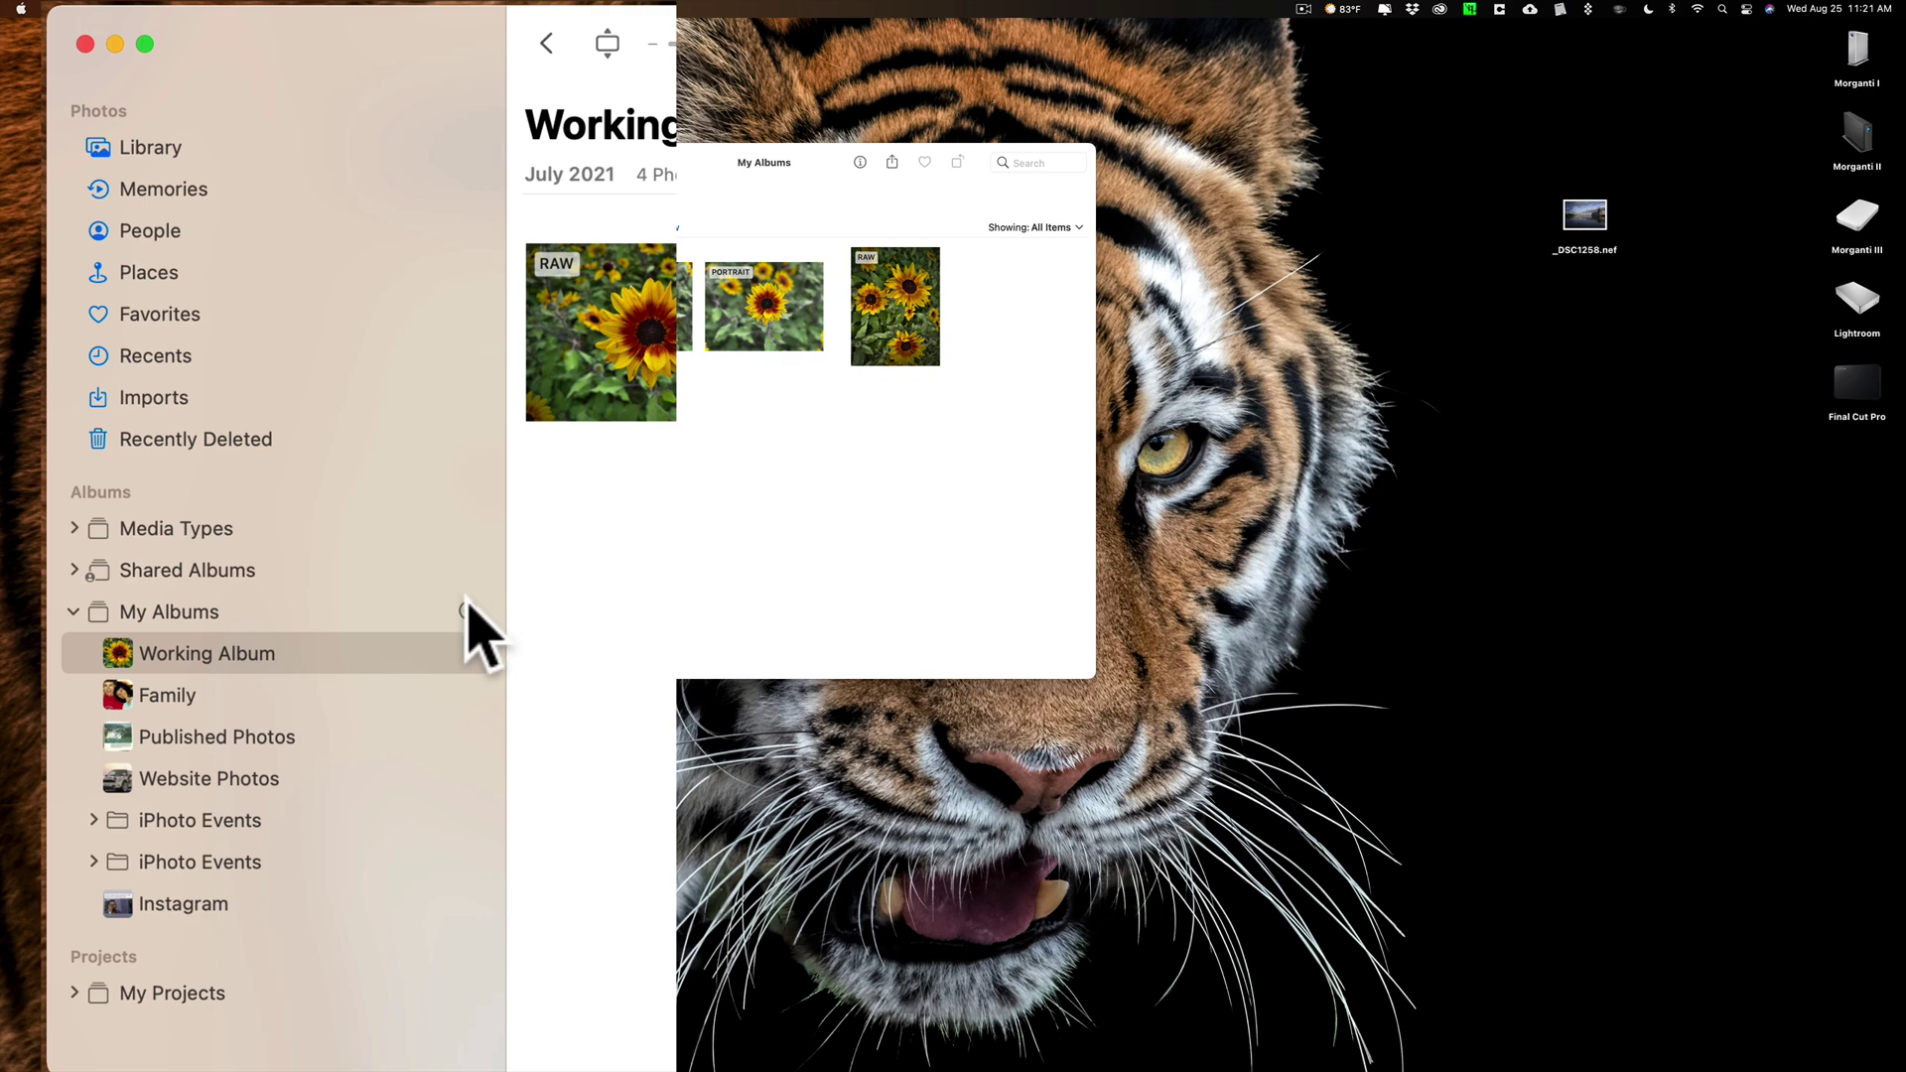
left_click(465, 604)
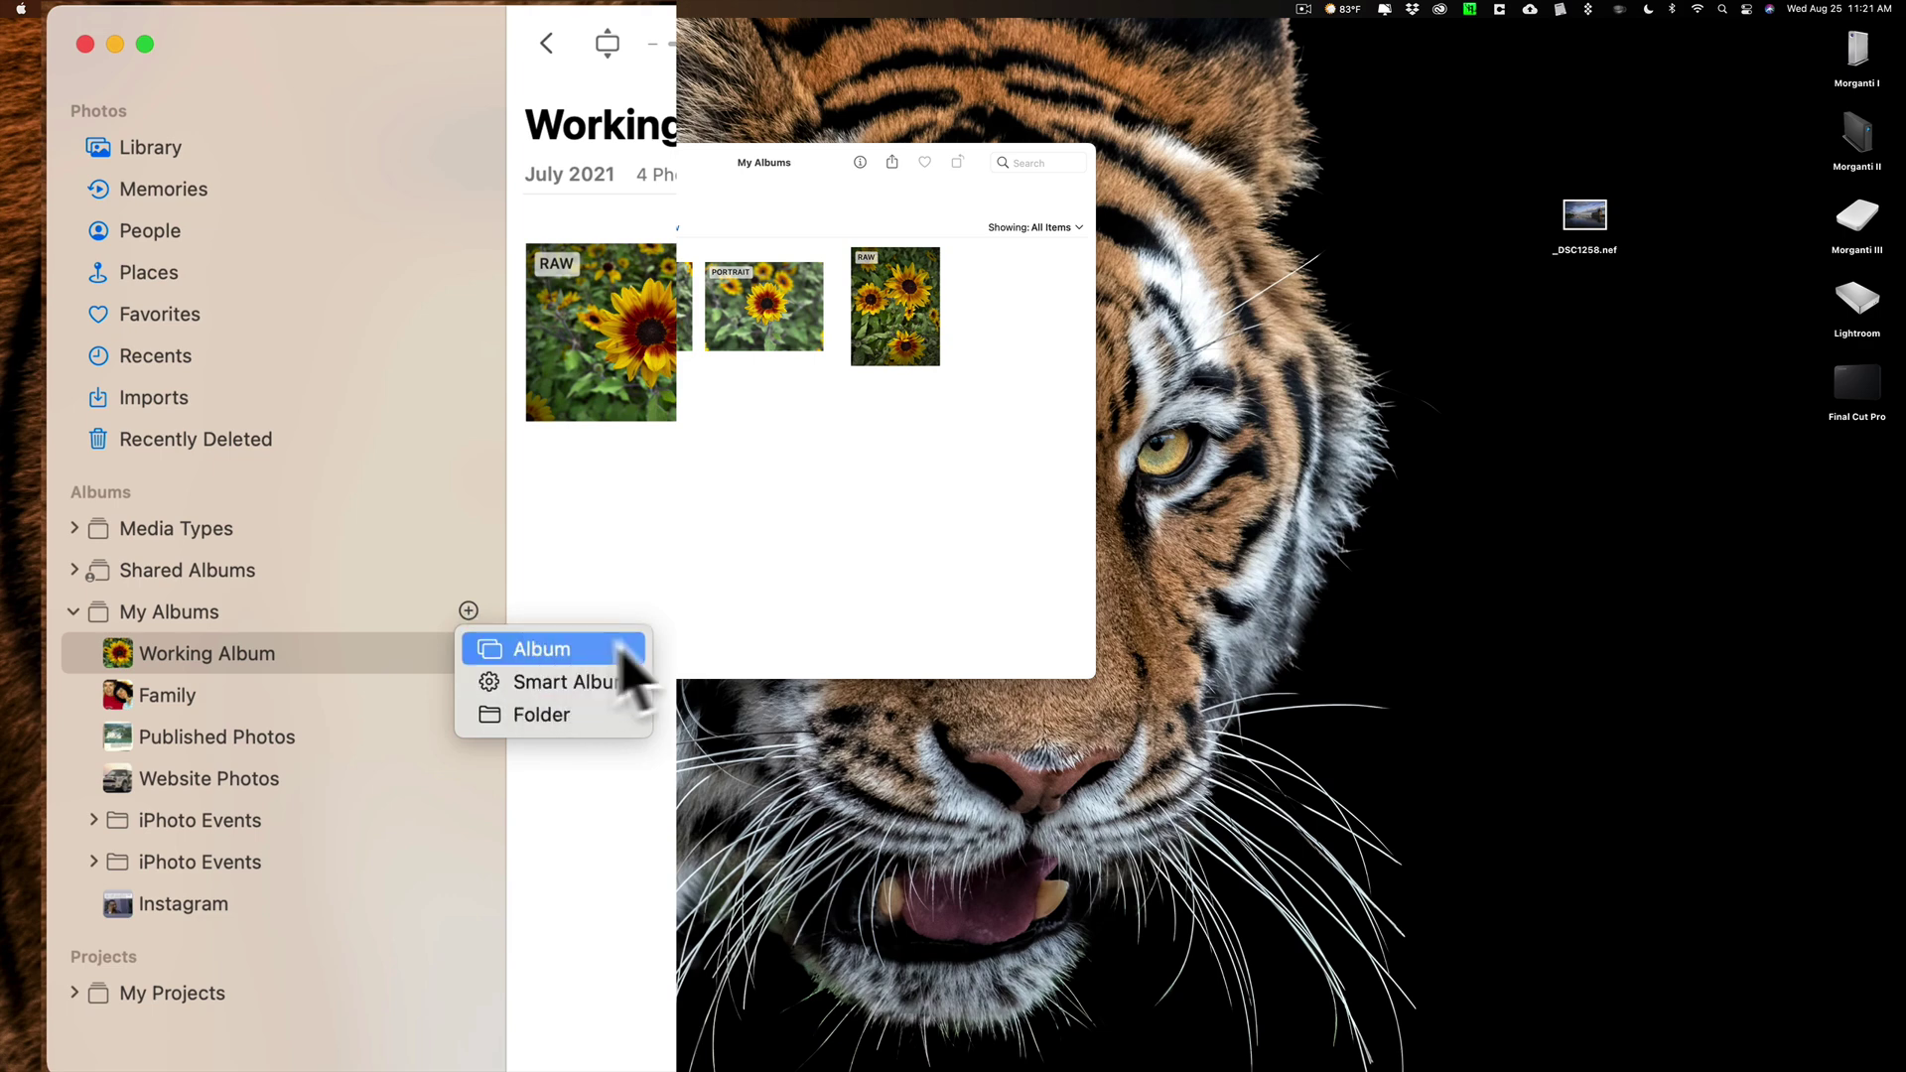
left_click(663, 623)
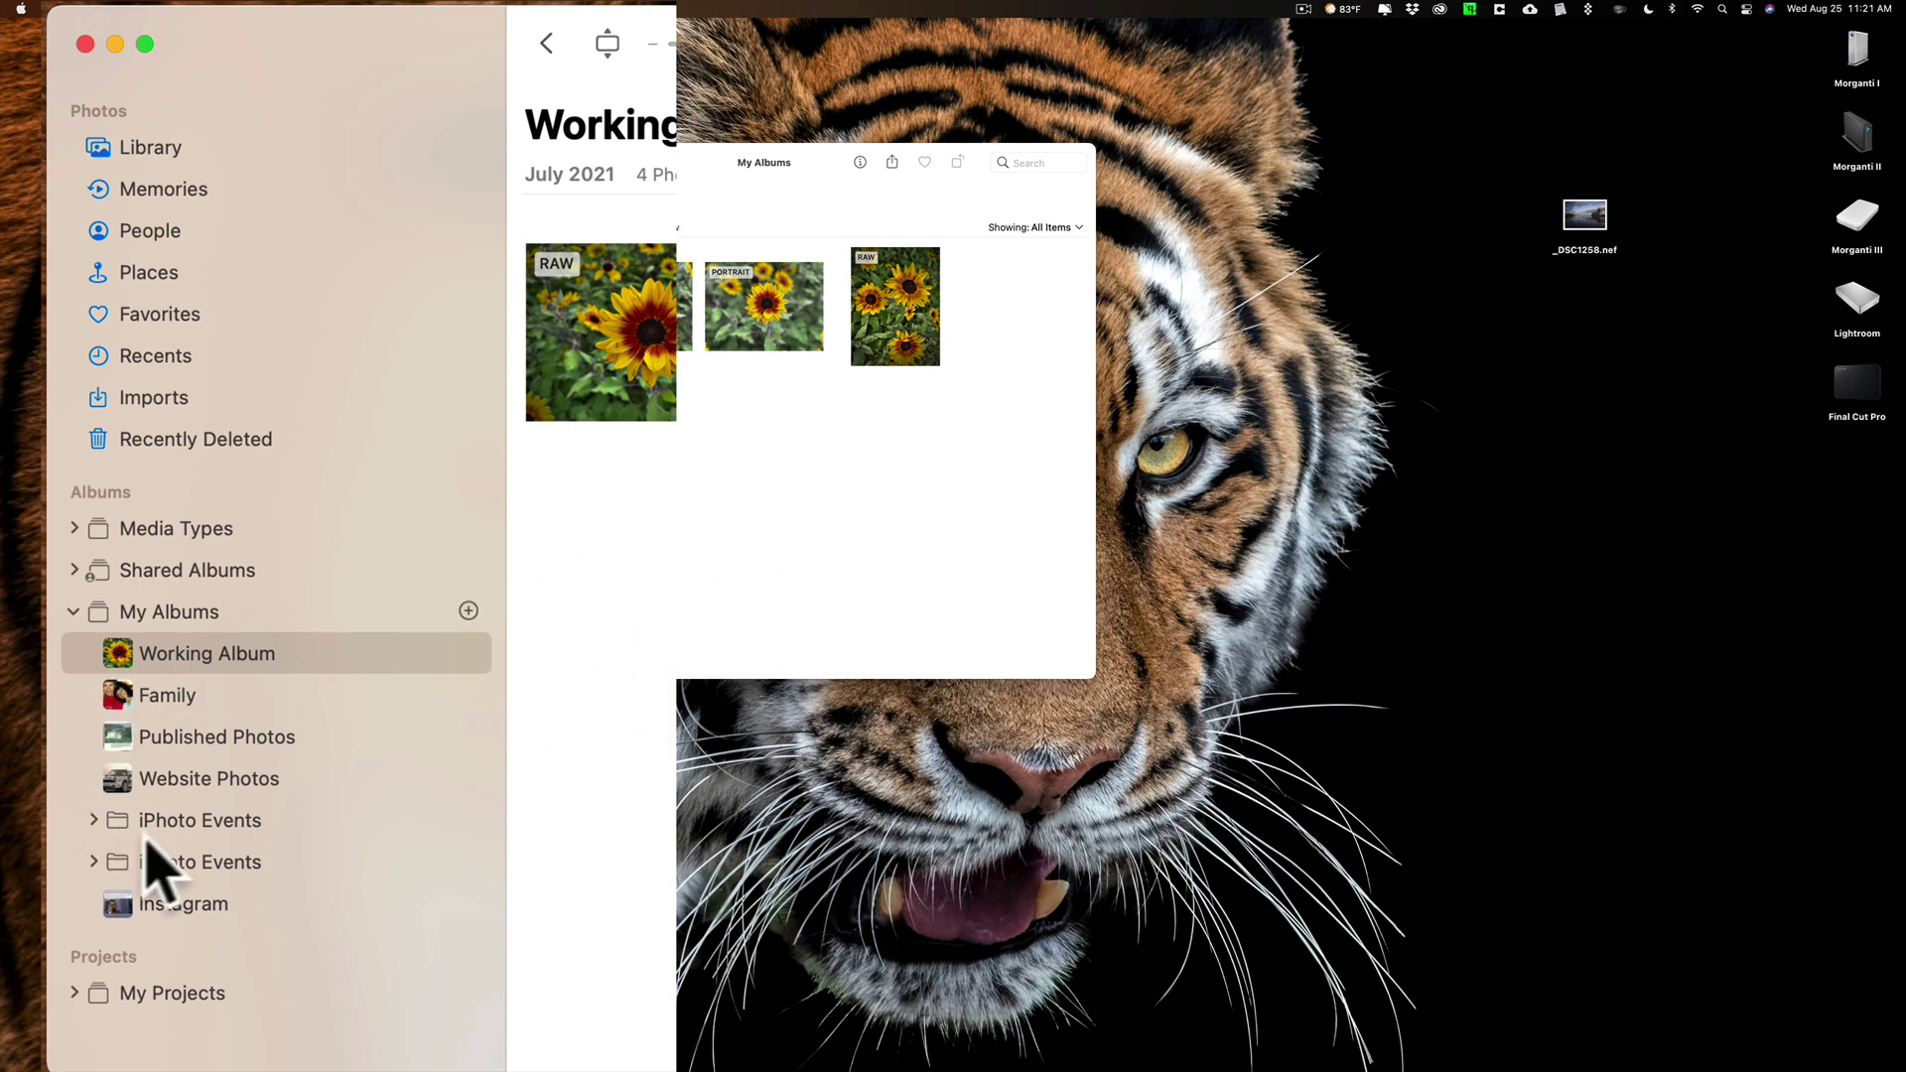
mouse_move(125, 651)
left_mouse_down()
mouse_move(80, 594)
mouse_move(140, 660)
left_mouse_up()
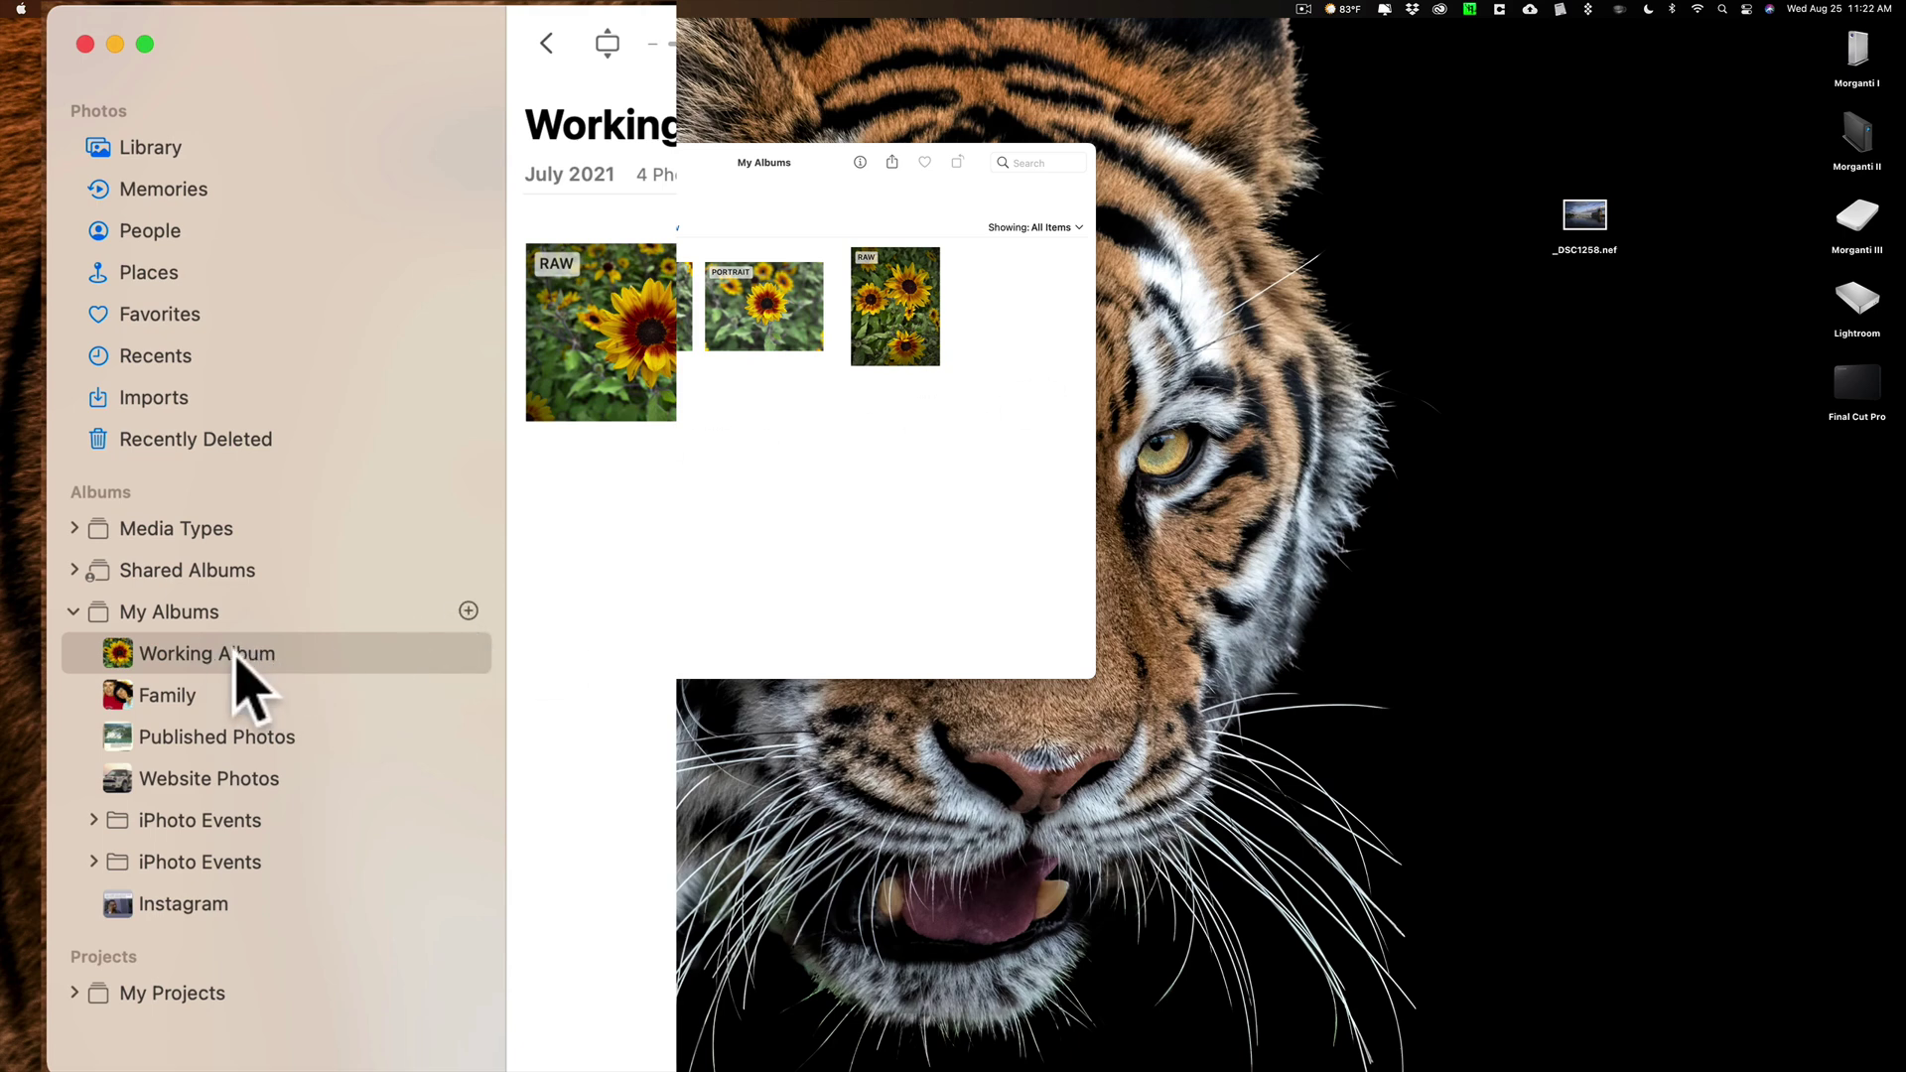
left_click(118, 652)
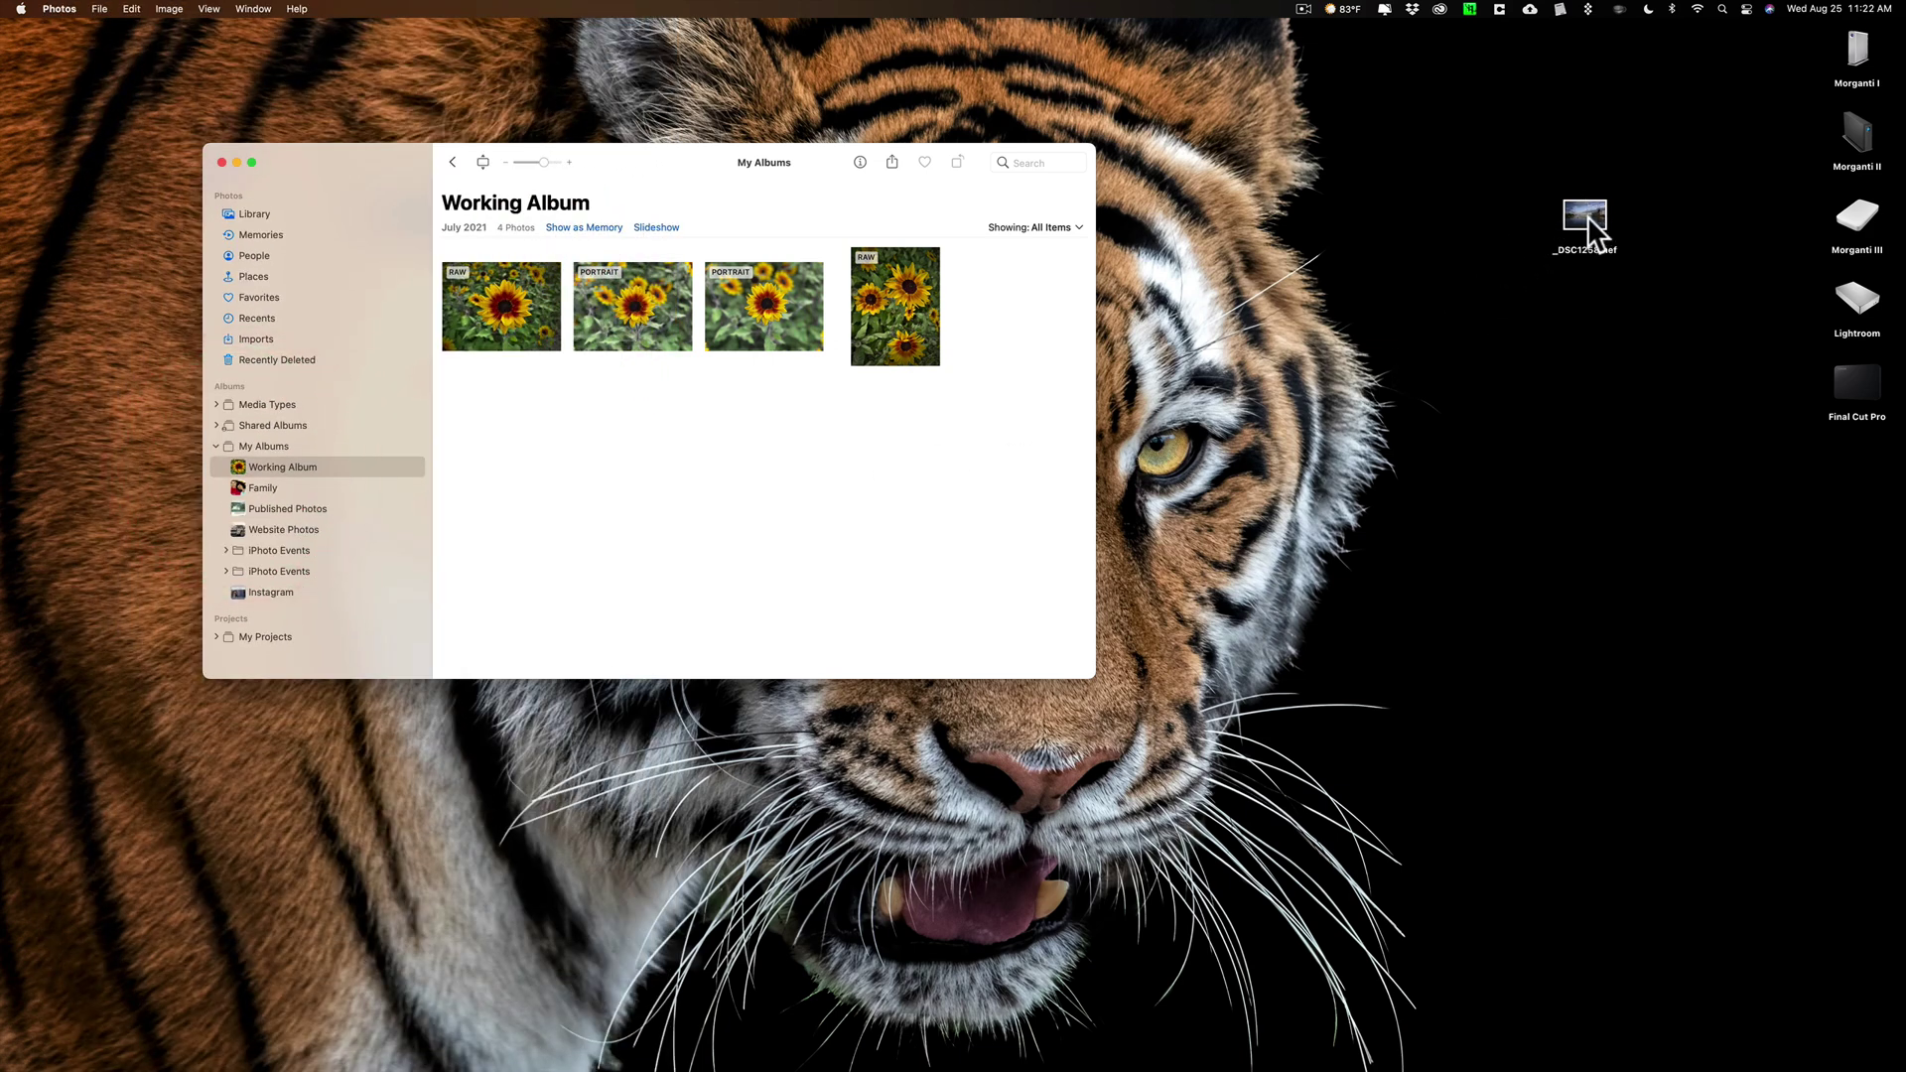
- Add _DSC1258.nef to the Working Album, make Photos full screen, and open the photo on its own
left_click_drag(1587, 216, 591, 438)
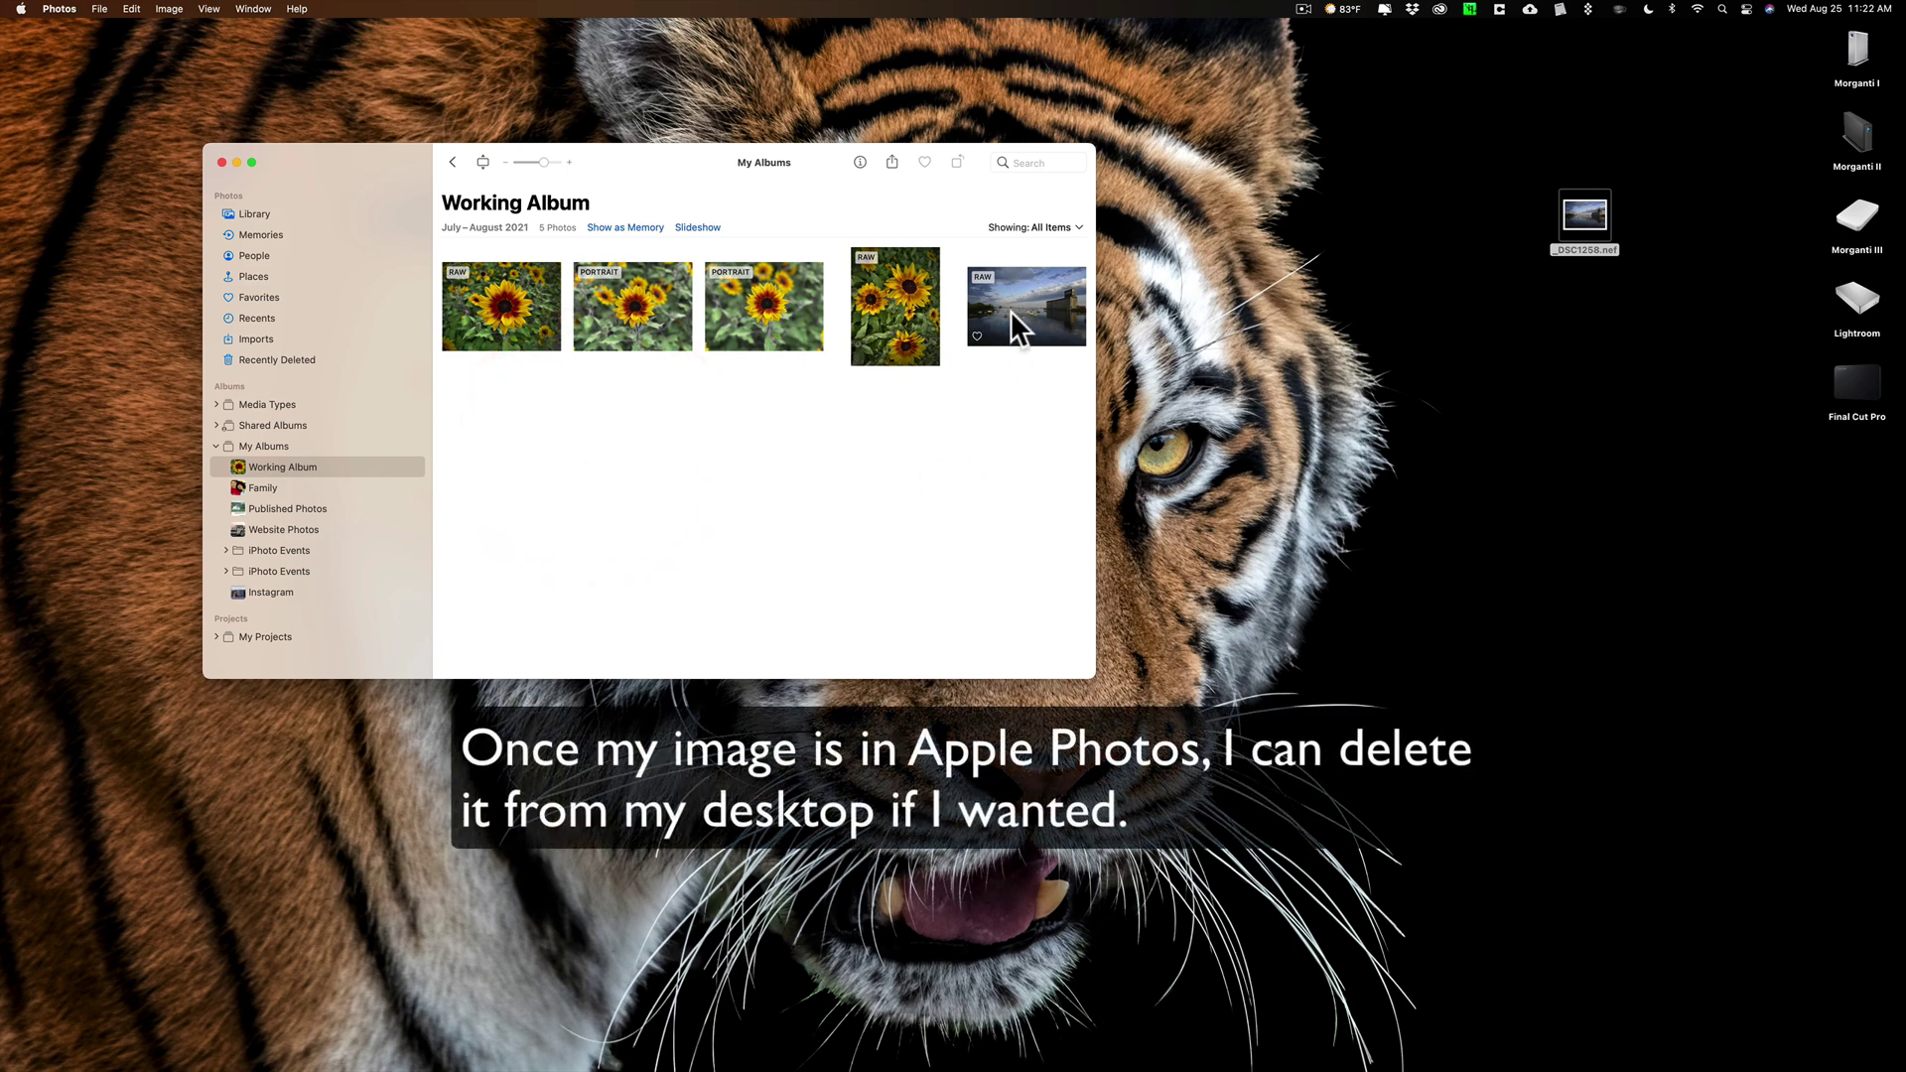
left_click(251, 161)
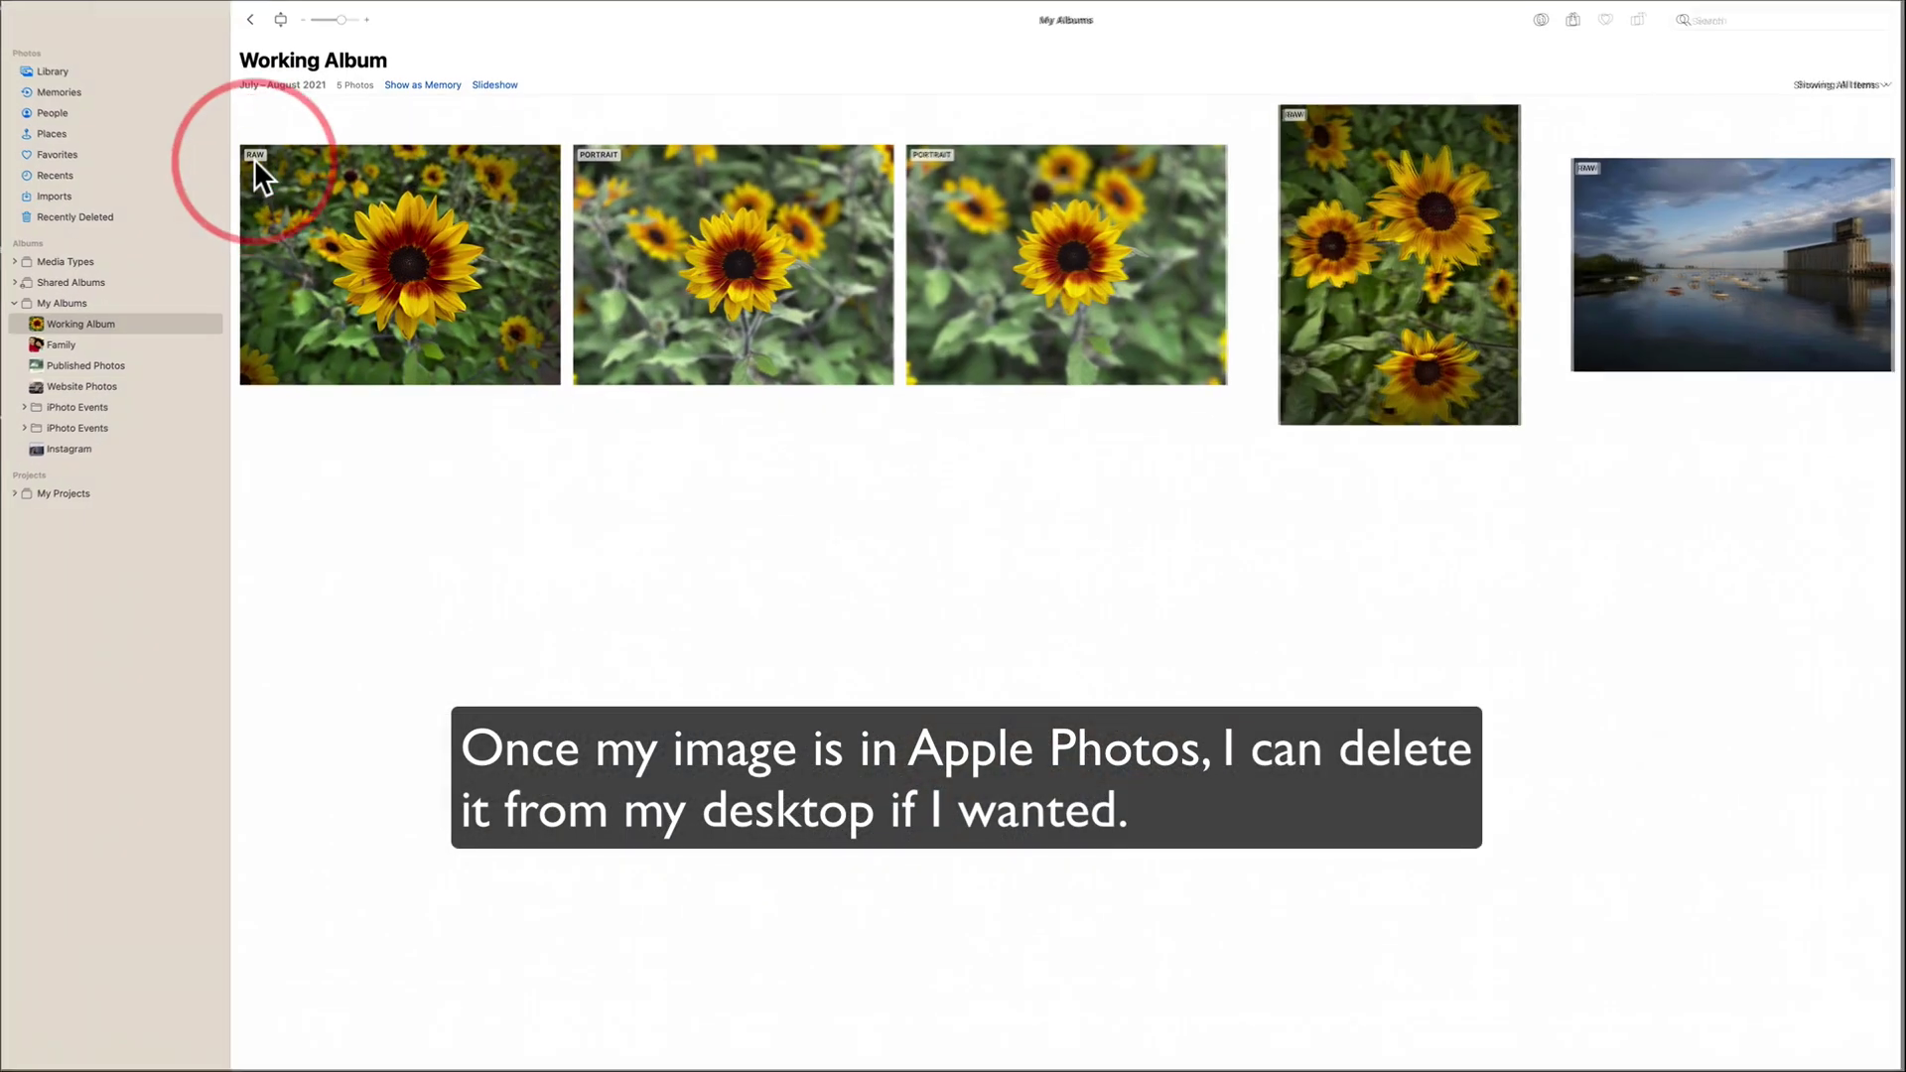
double_click(1685, 284)
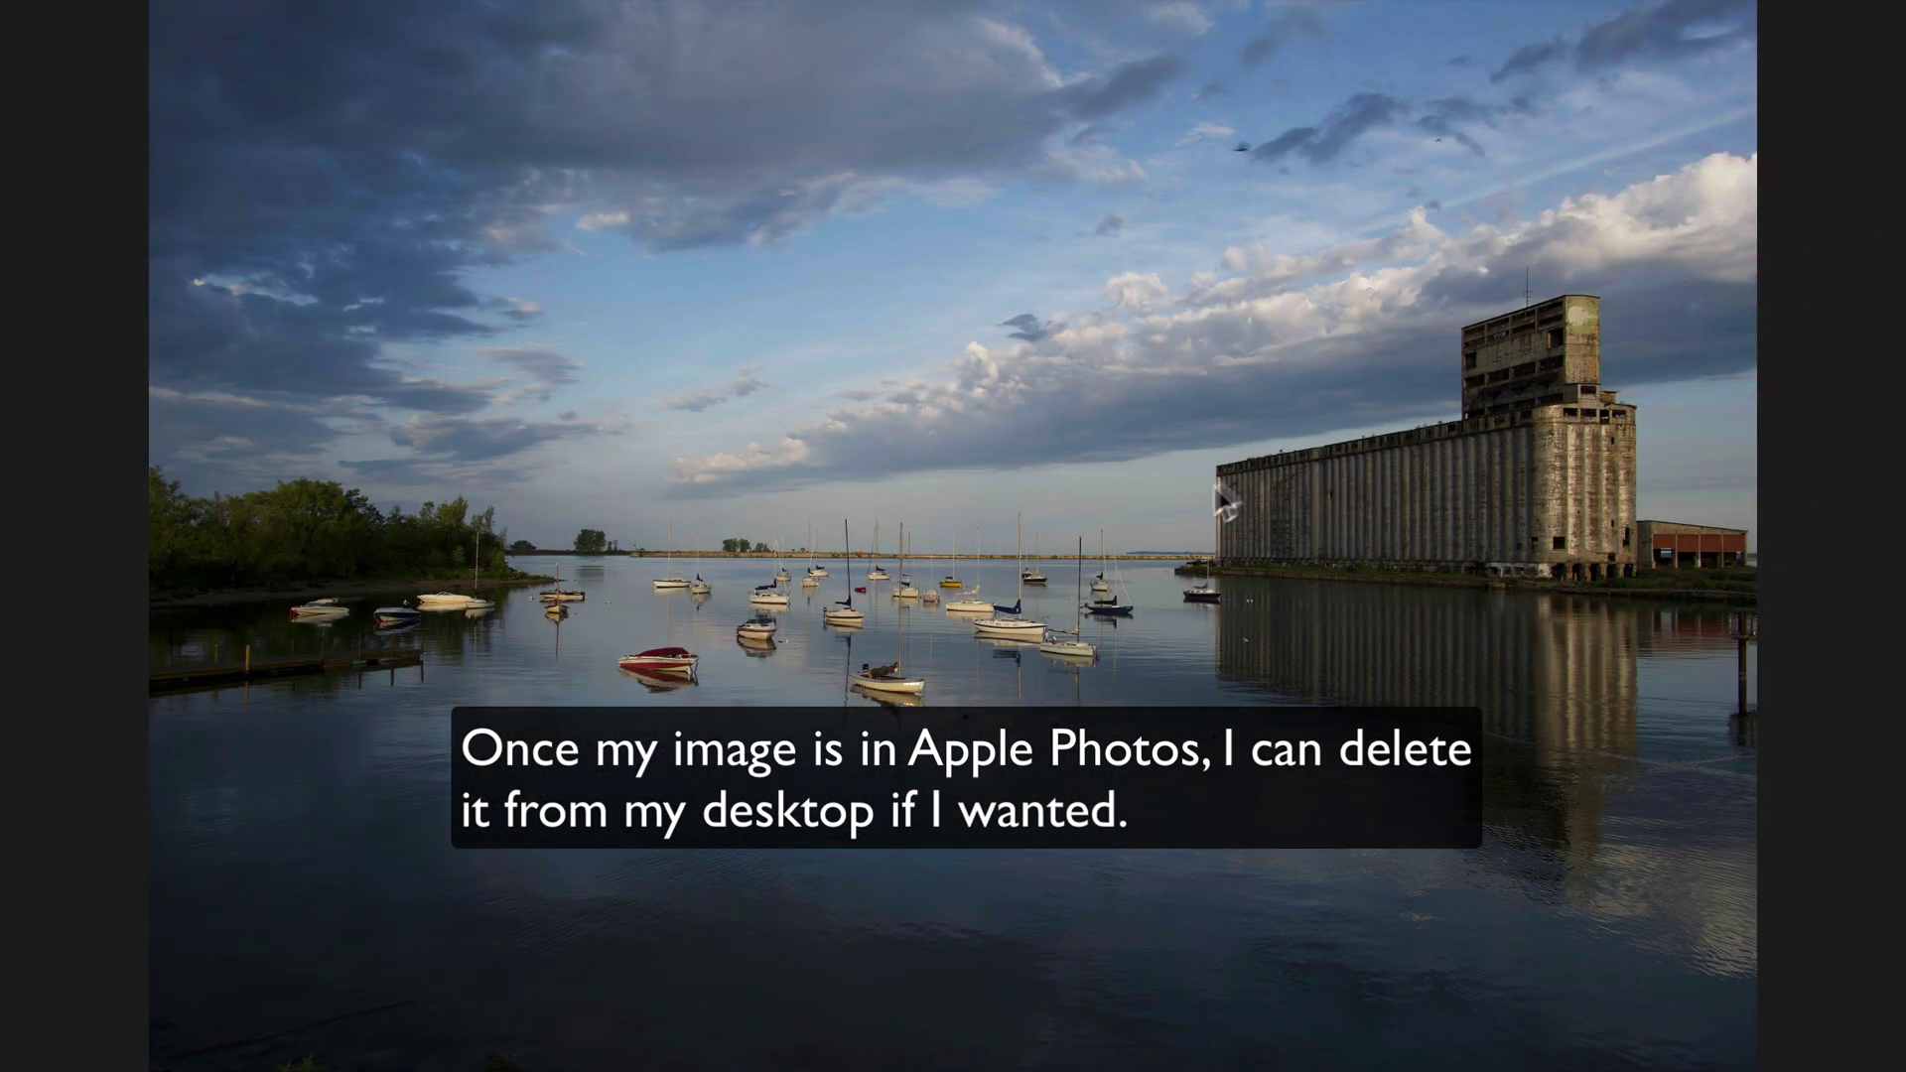
- Start editing the harbour photo and expand the Light options
mouse_move(1766, 10)
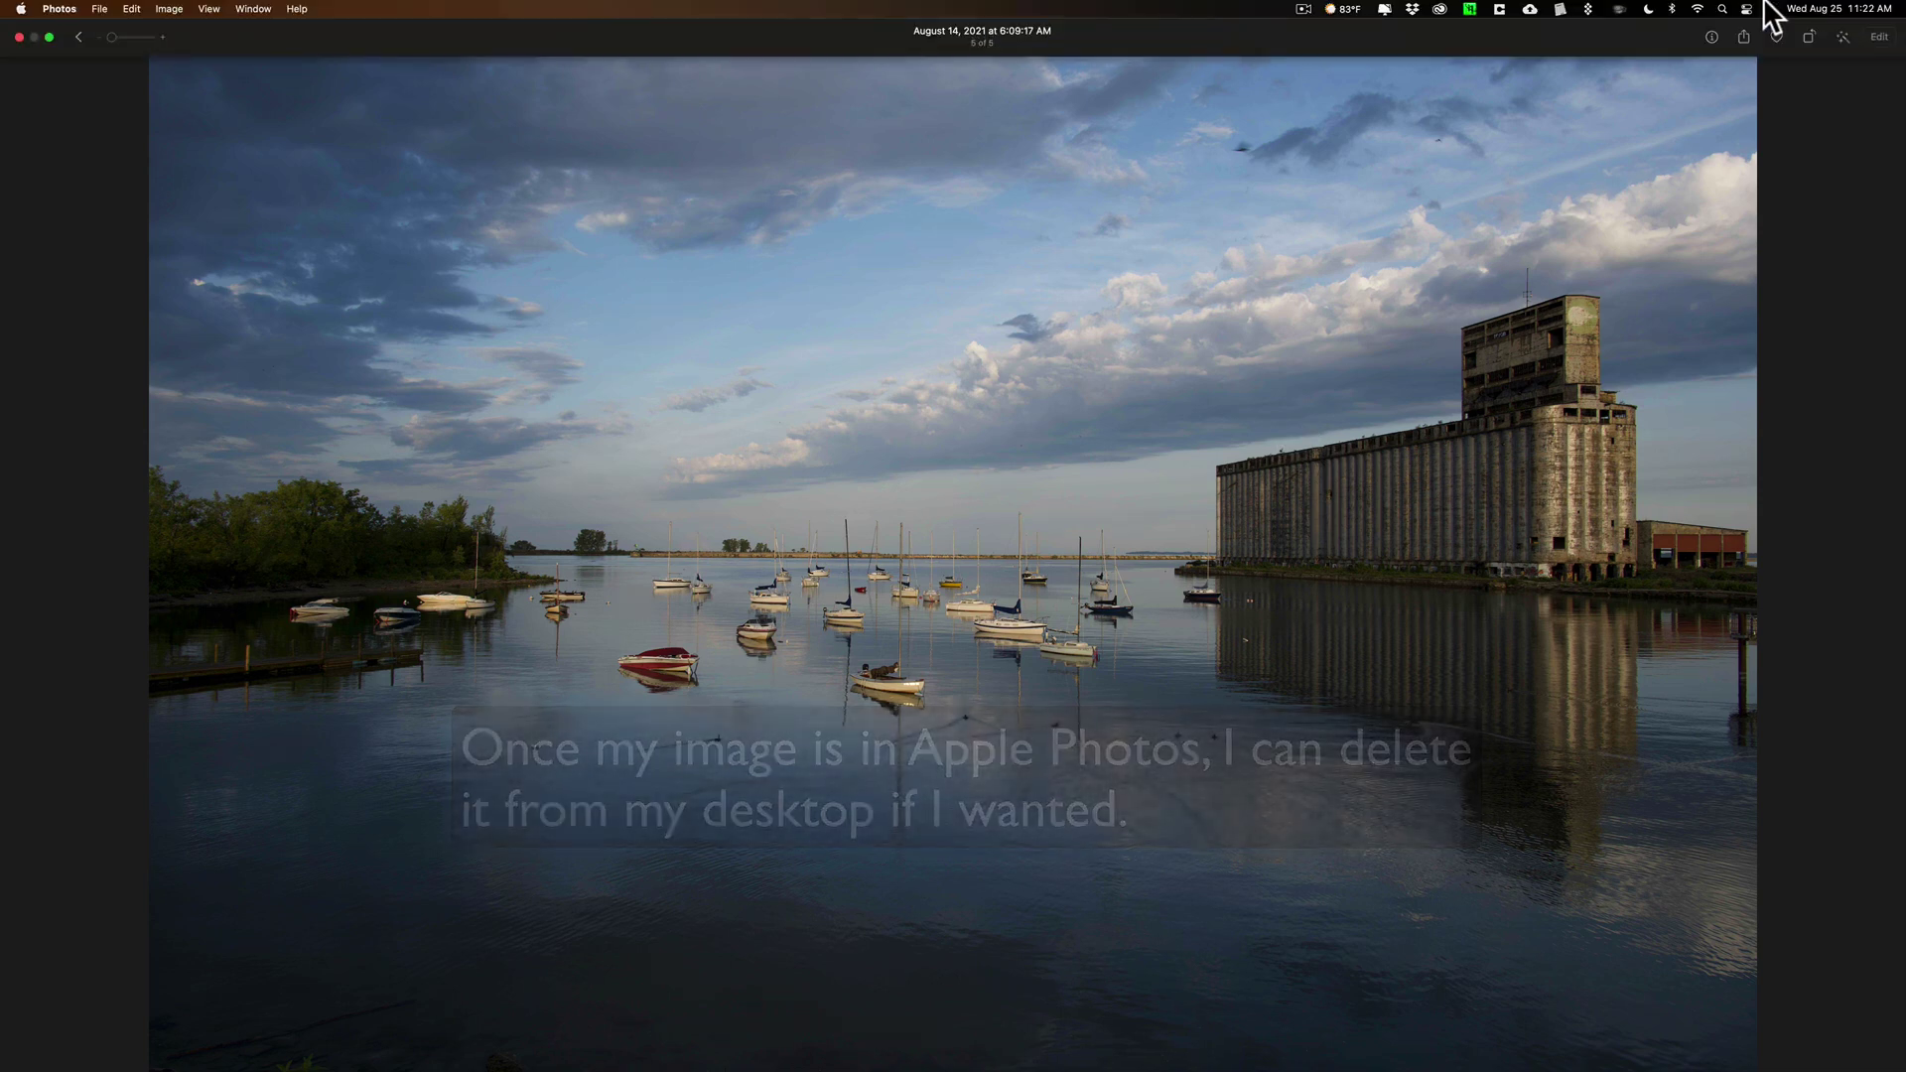
left_click(1864, 40)
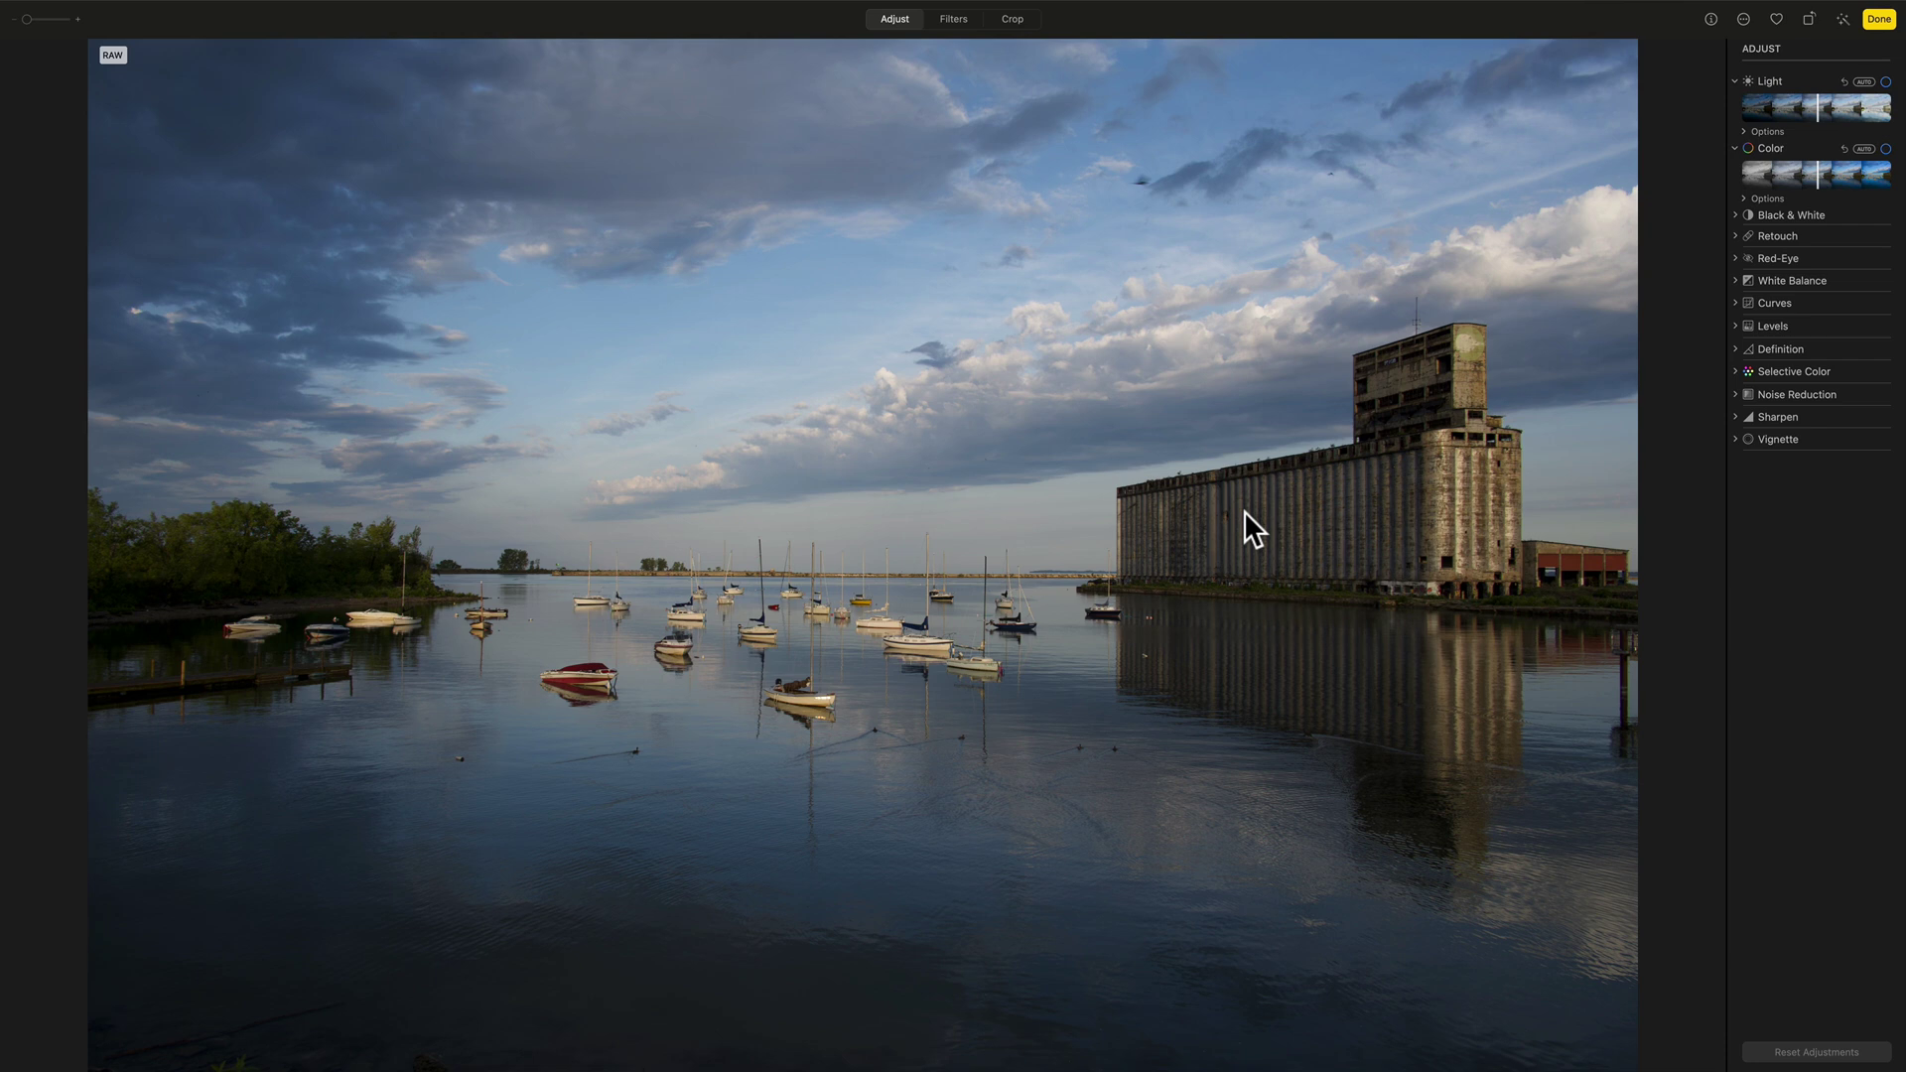
left_click(1733, 144)
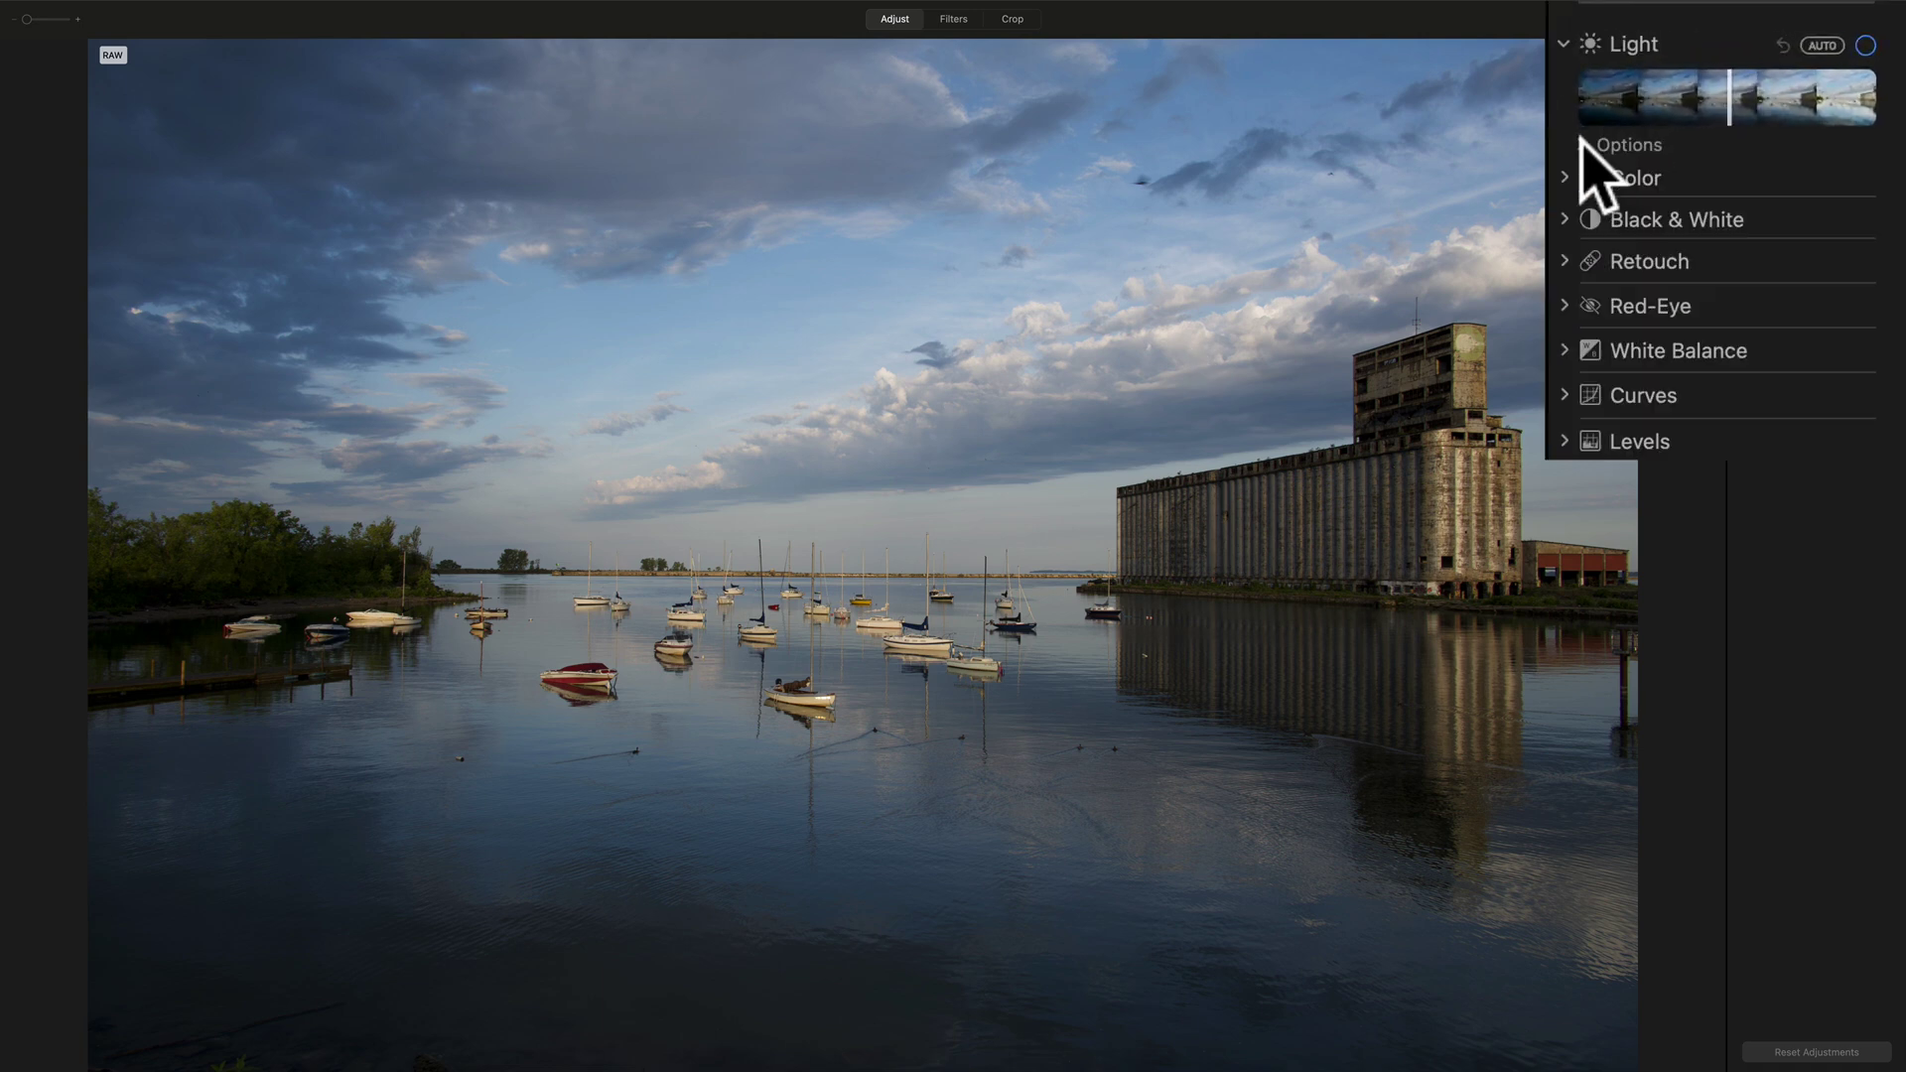
left_click(1581, 144)
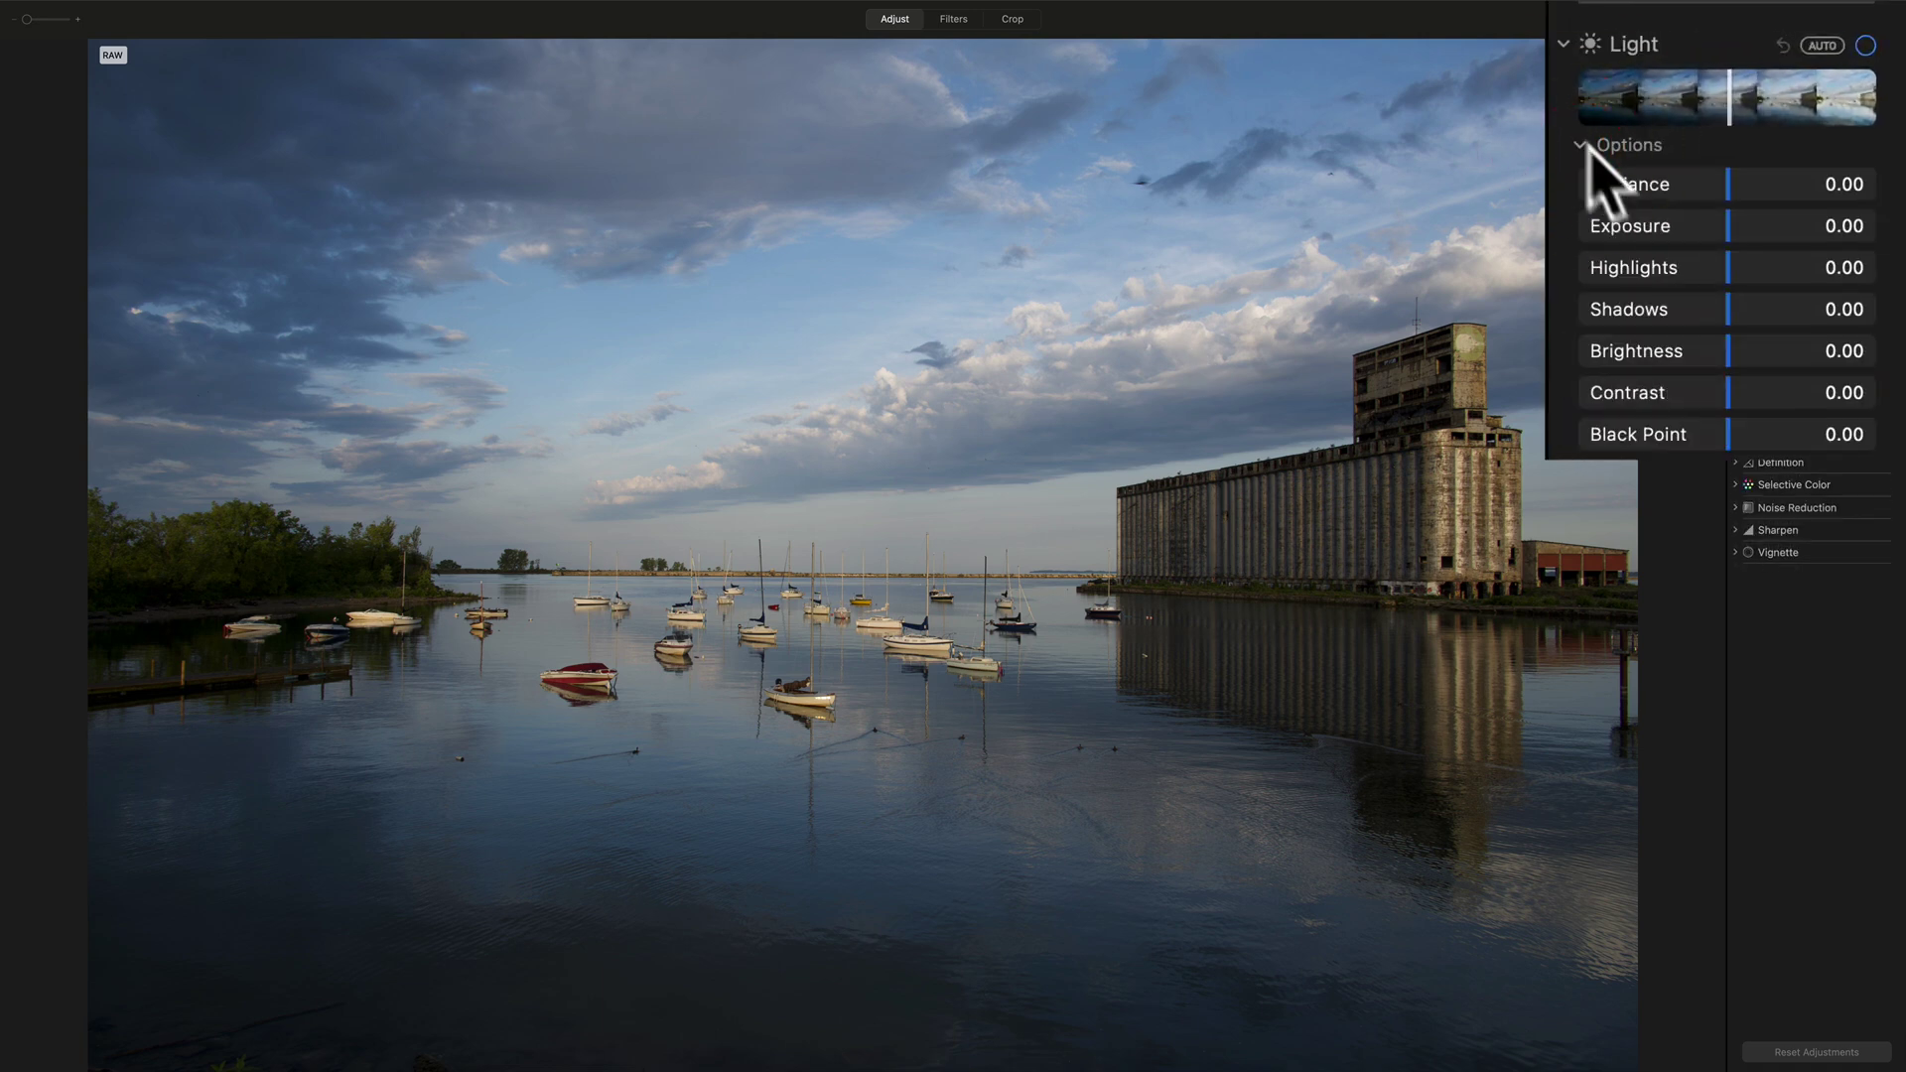
- Set Light to Shadows 0.90, Highlights 0.22, Brightness -0.07, Contrast 0.19 and Black Point 0.12
left_click_drag(1730, 297, 1858, 306)
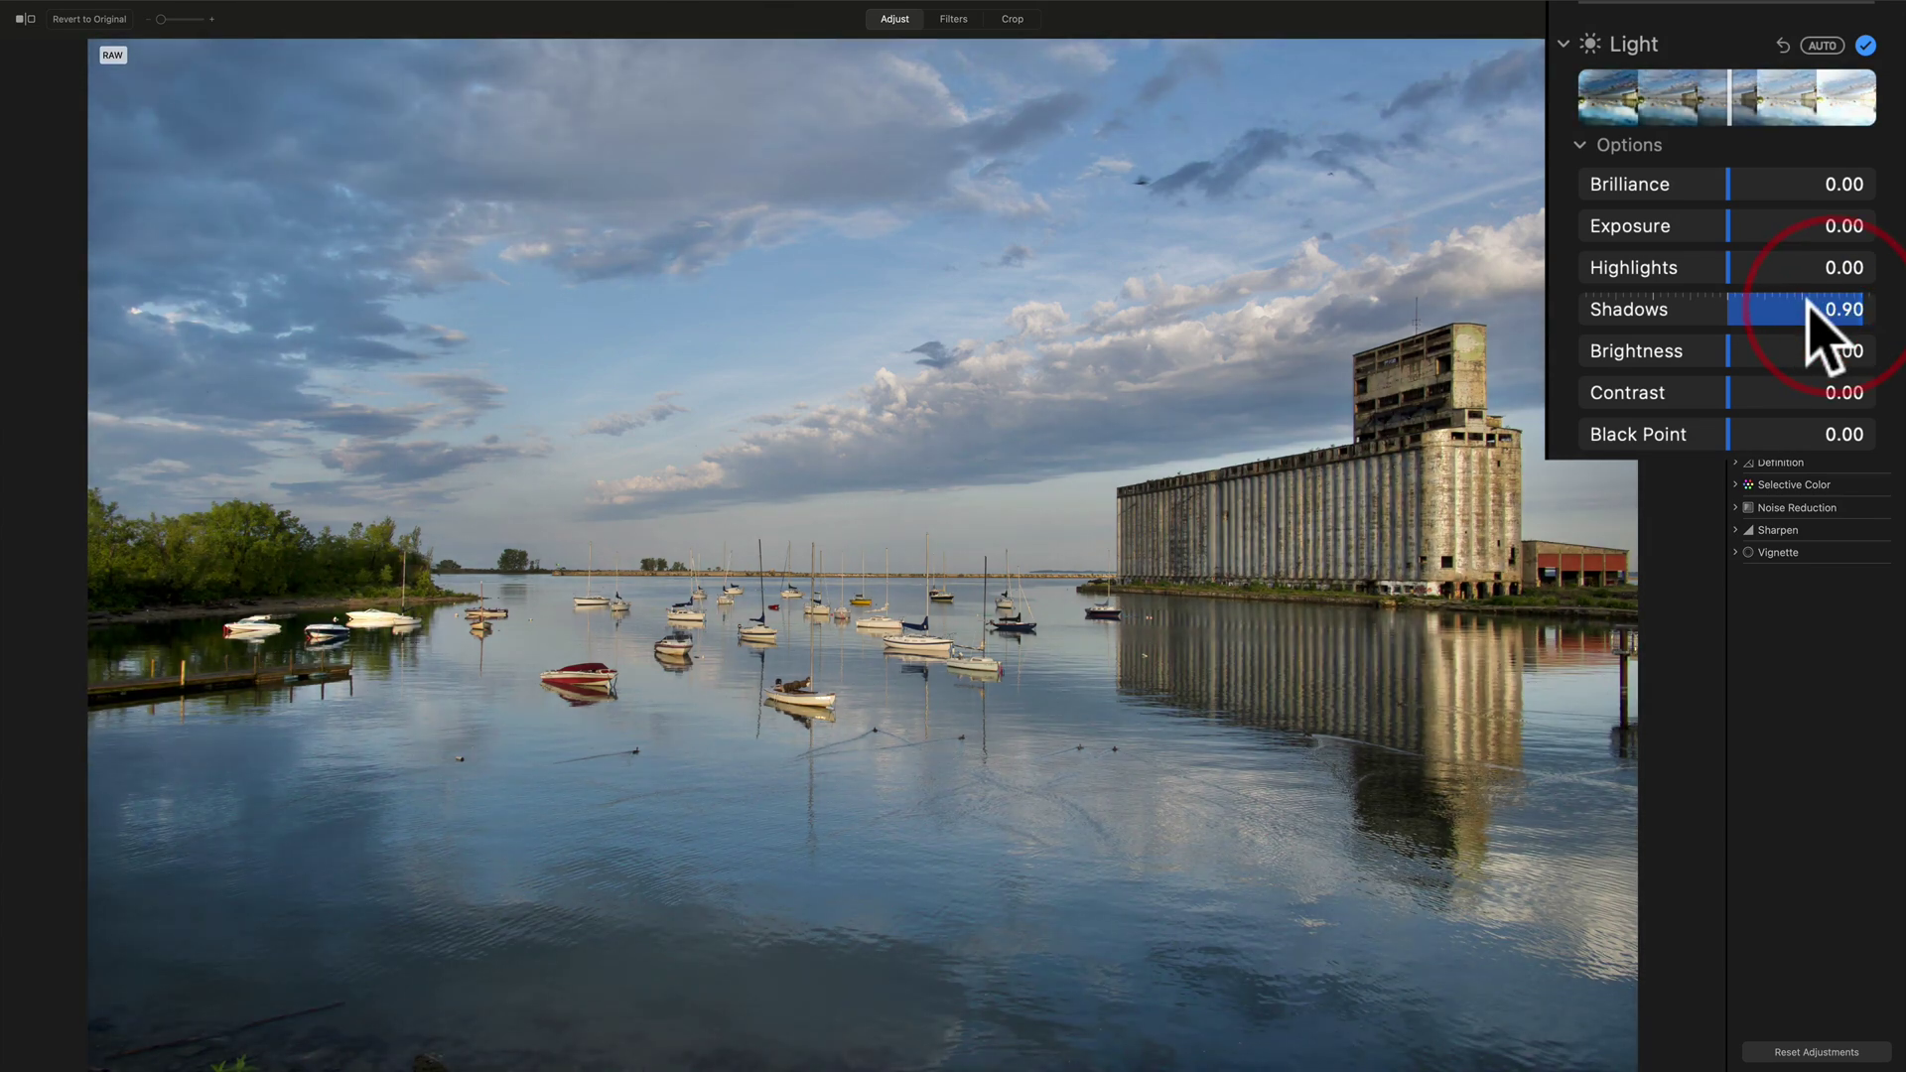
mouse_move(1731, 268)
left_mouse_down()
mouse_move(1714, 280)
mouse_move(1741, 264)
mouse_move(1761, 279)
left_mouse_up()
left_click_drag(1722, 352, 1753, 399)
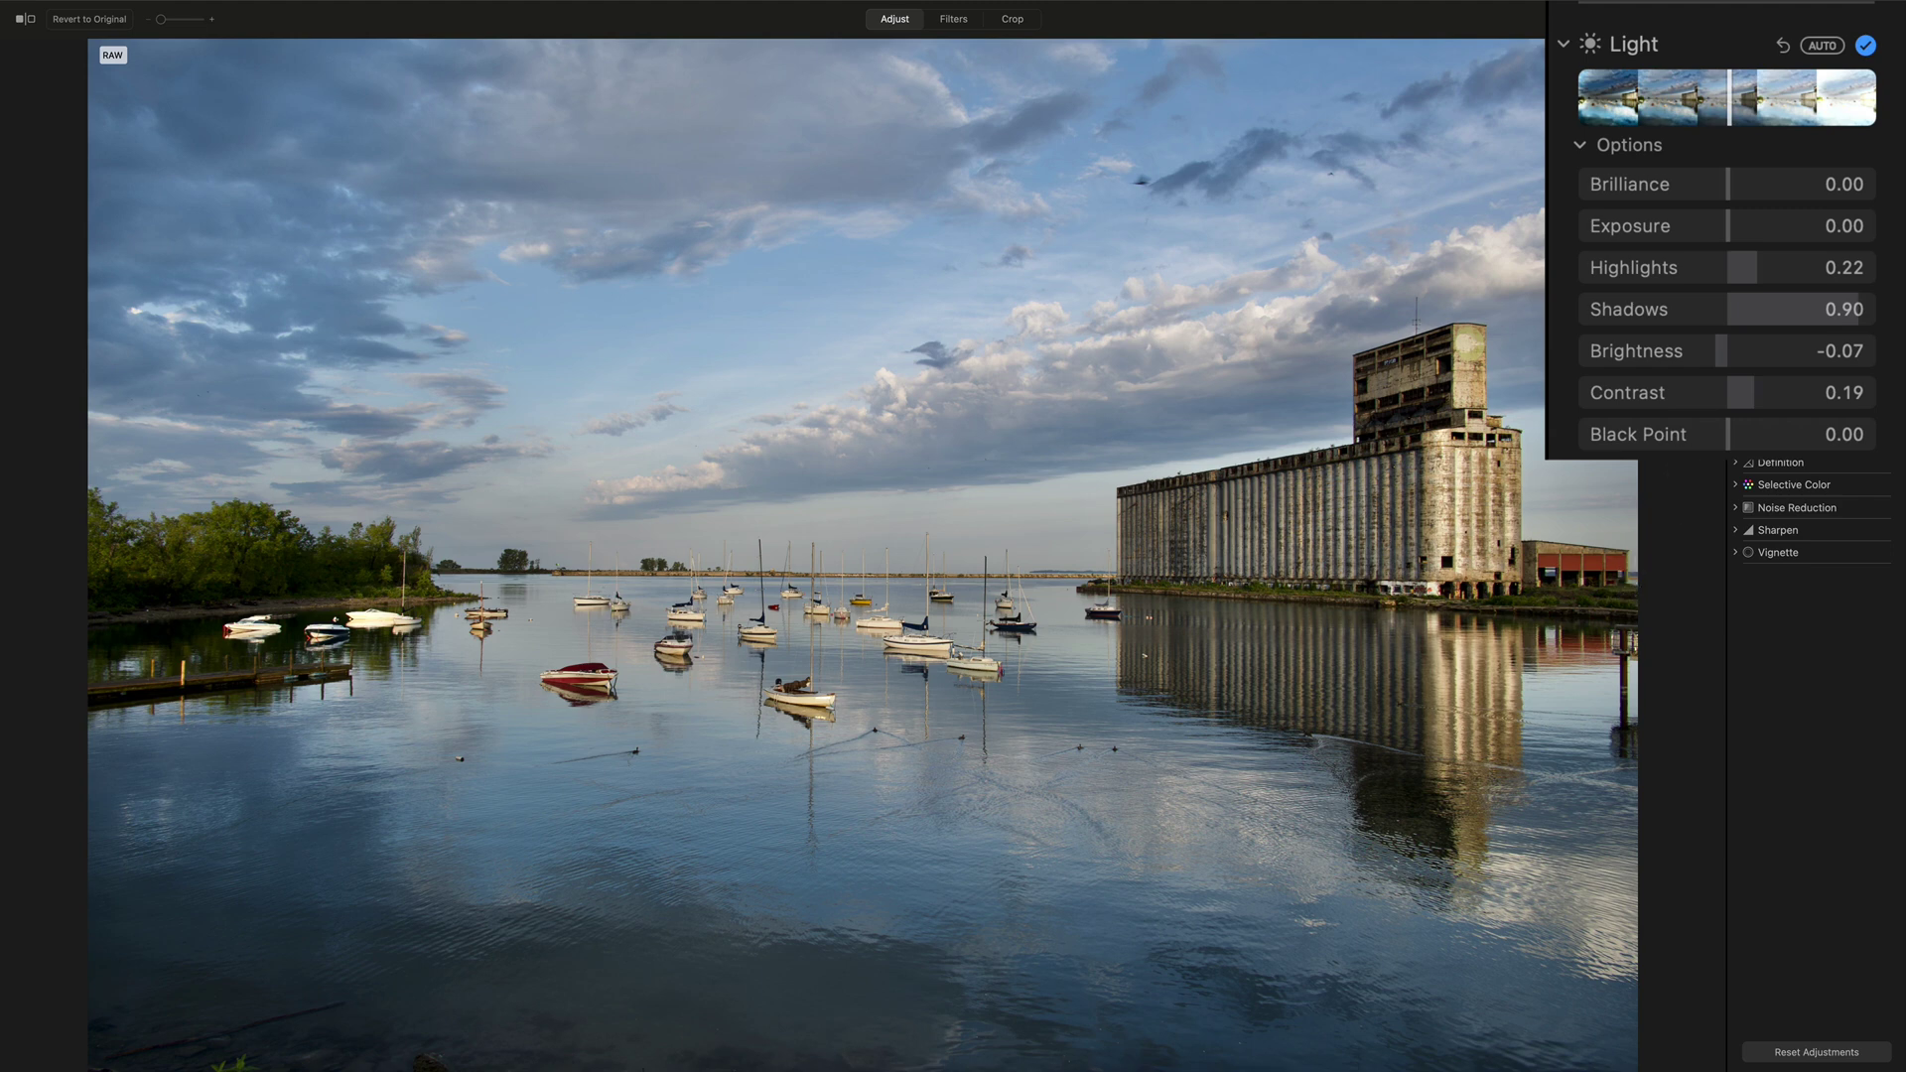
mouse_move(1729, 439)
left_mouse_down()
mouse_move(1802, 442)
mouse_move(1743, 443)
left_mouse_up()
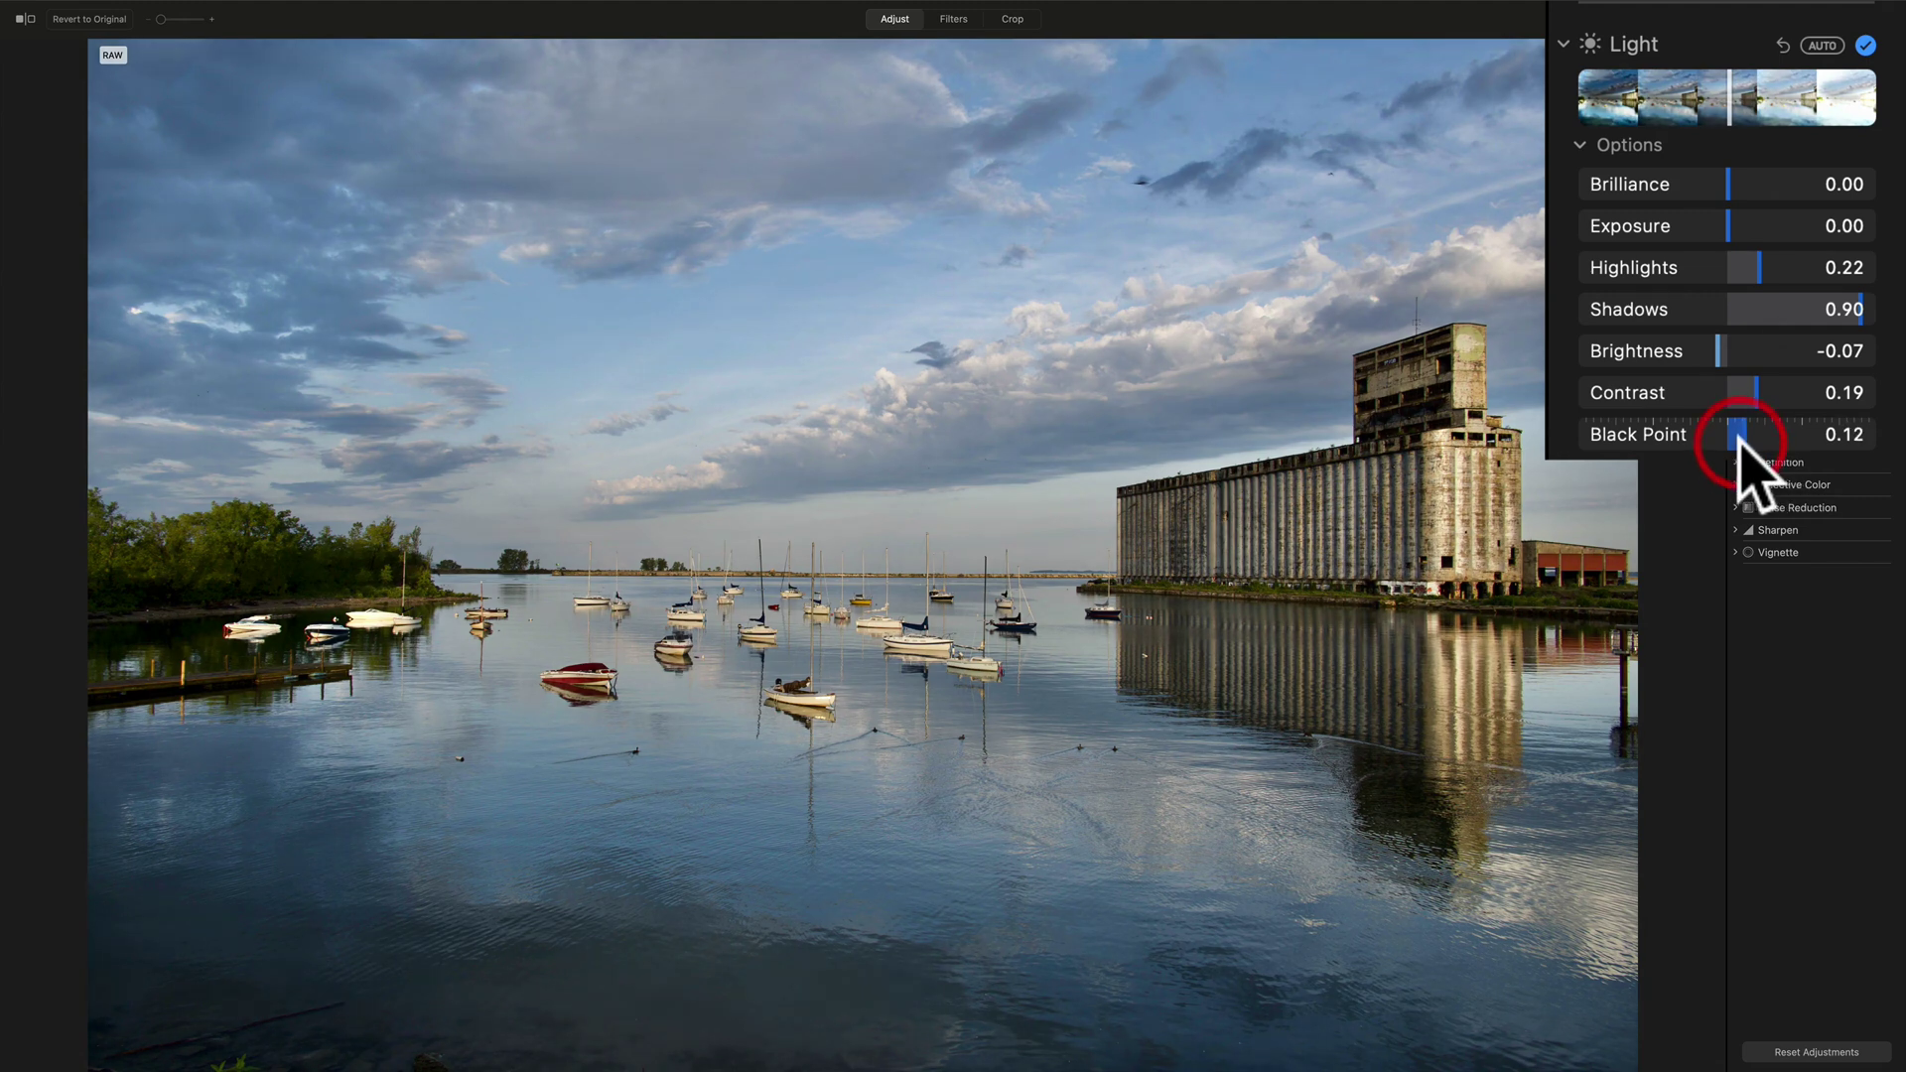
left_click(1563, 44)
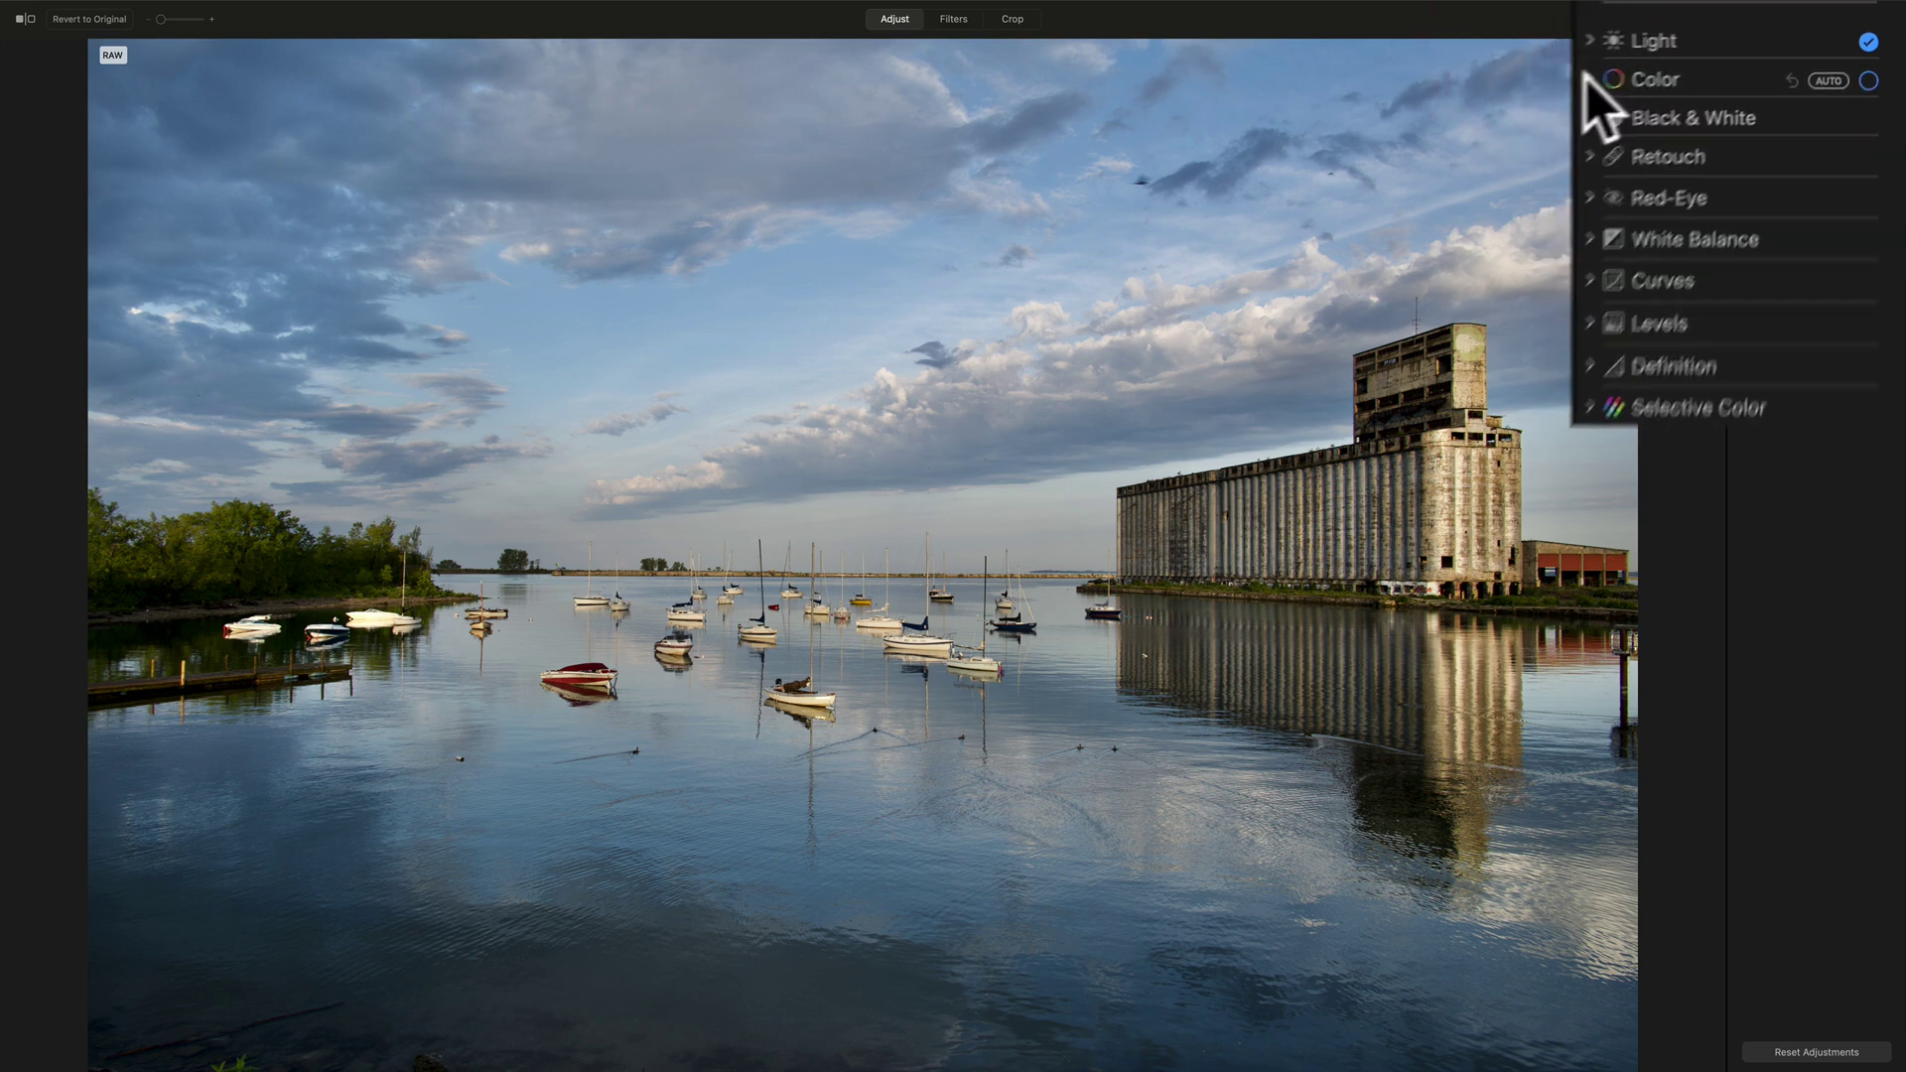
- Raise Color Vibrance to 0.07, then bring up the Retouch settings at brush size 42.15
left_click(1705, 95)
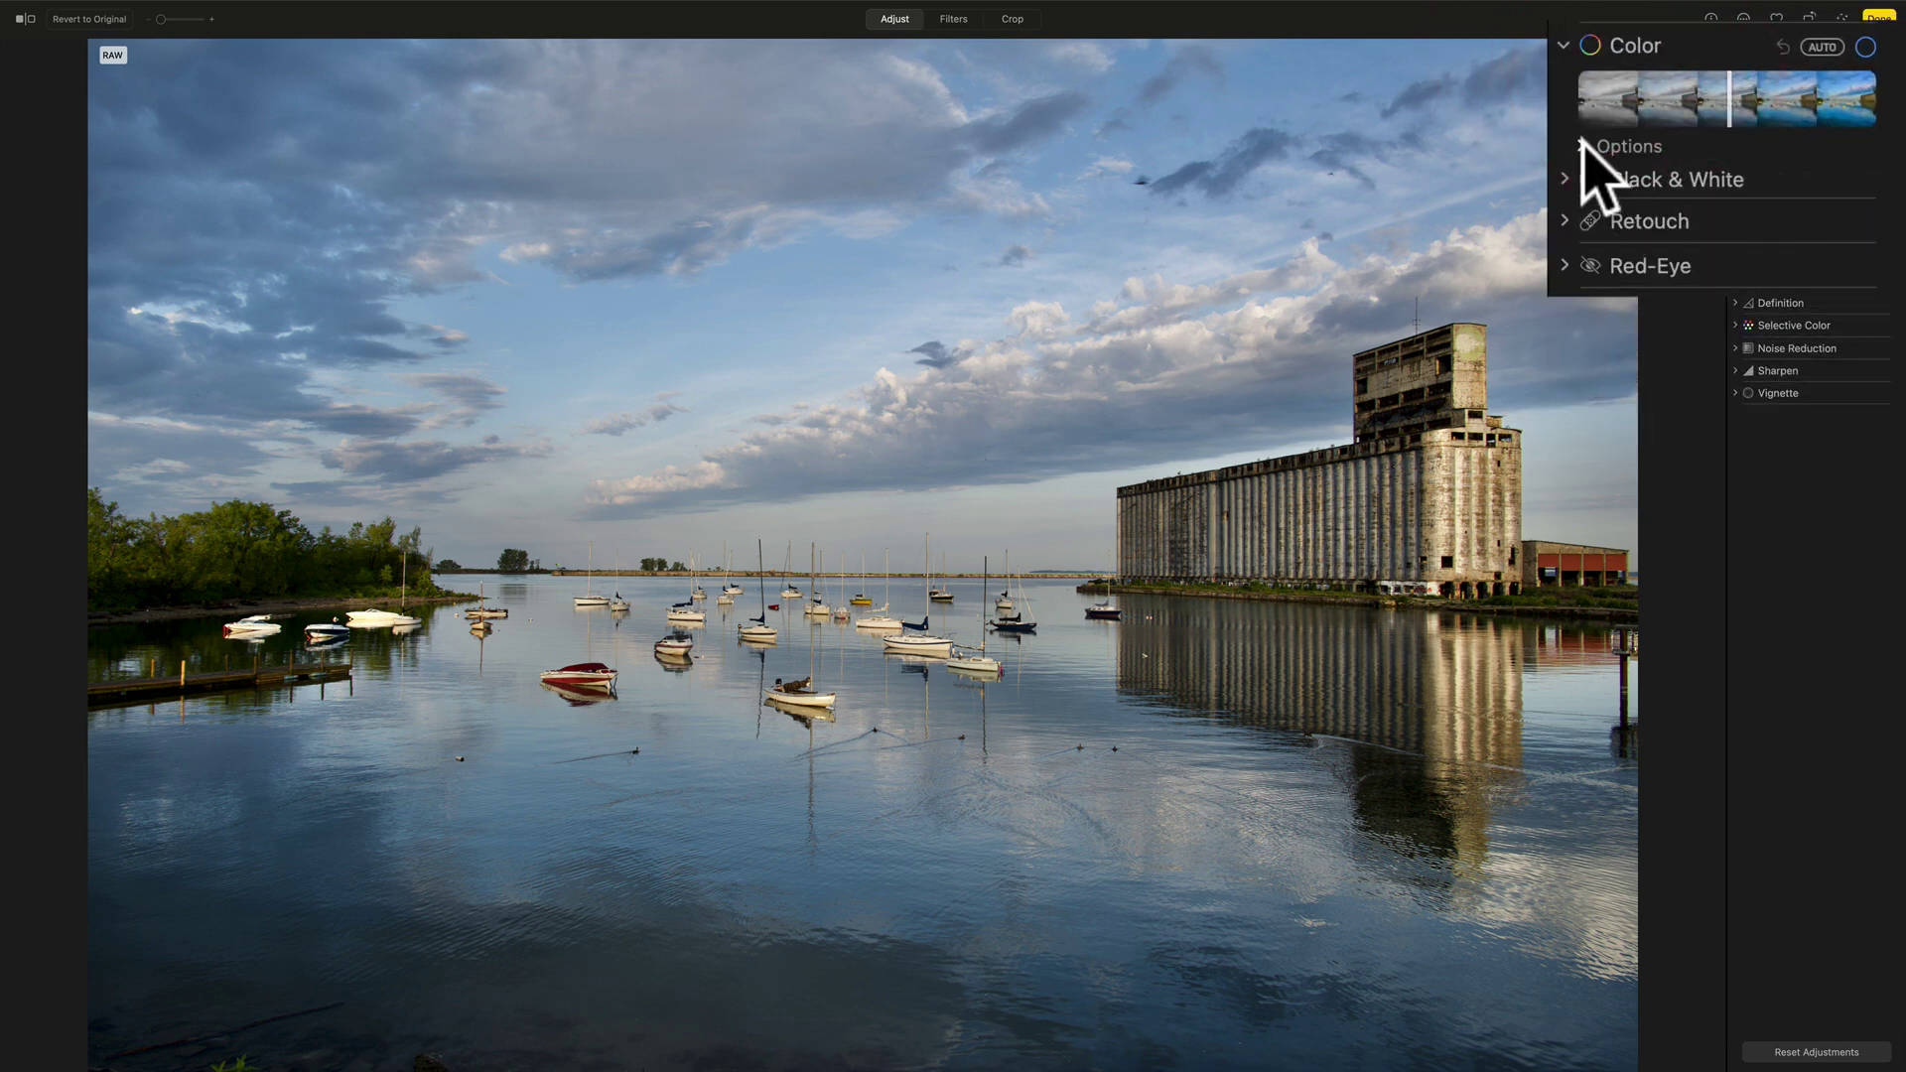
left_click(1588, 147)
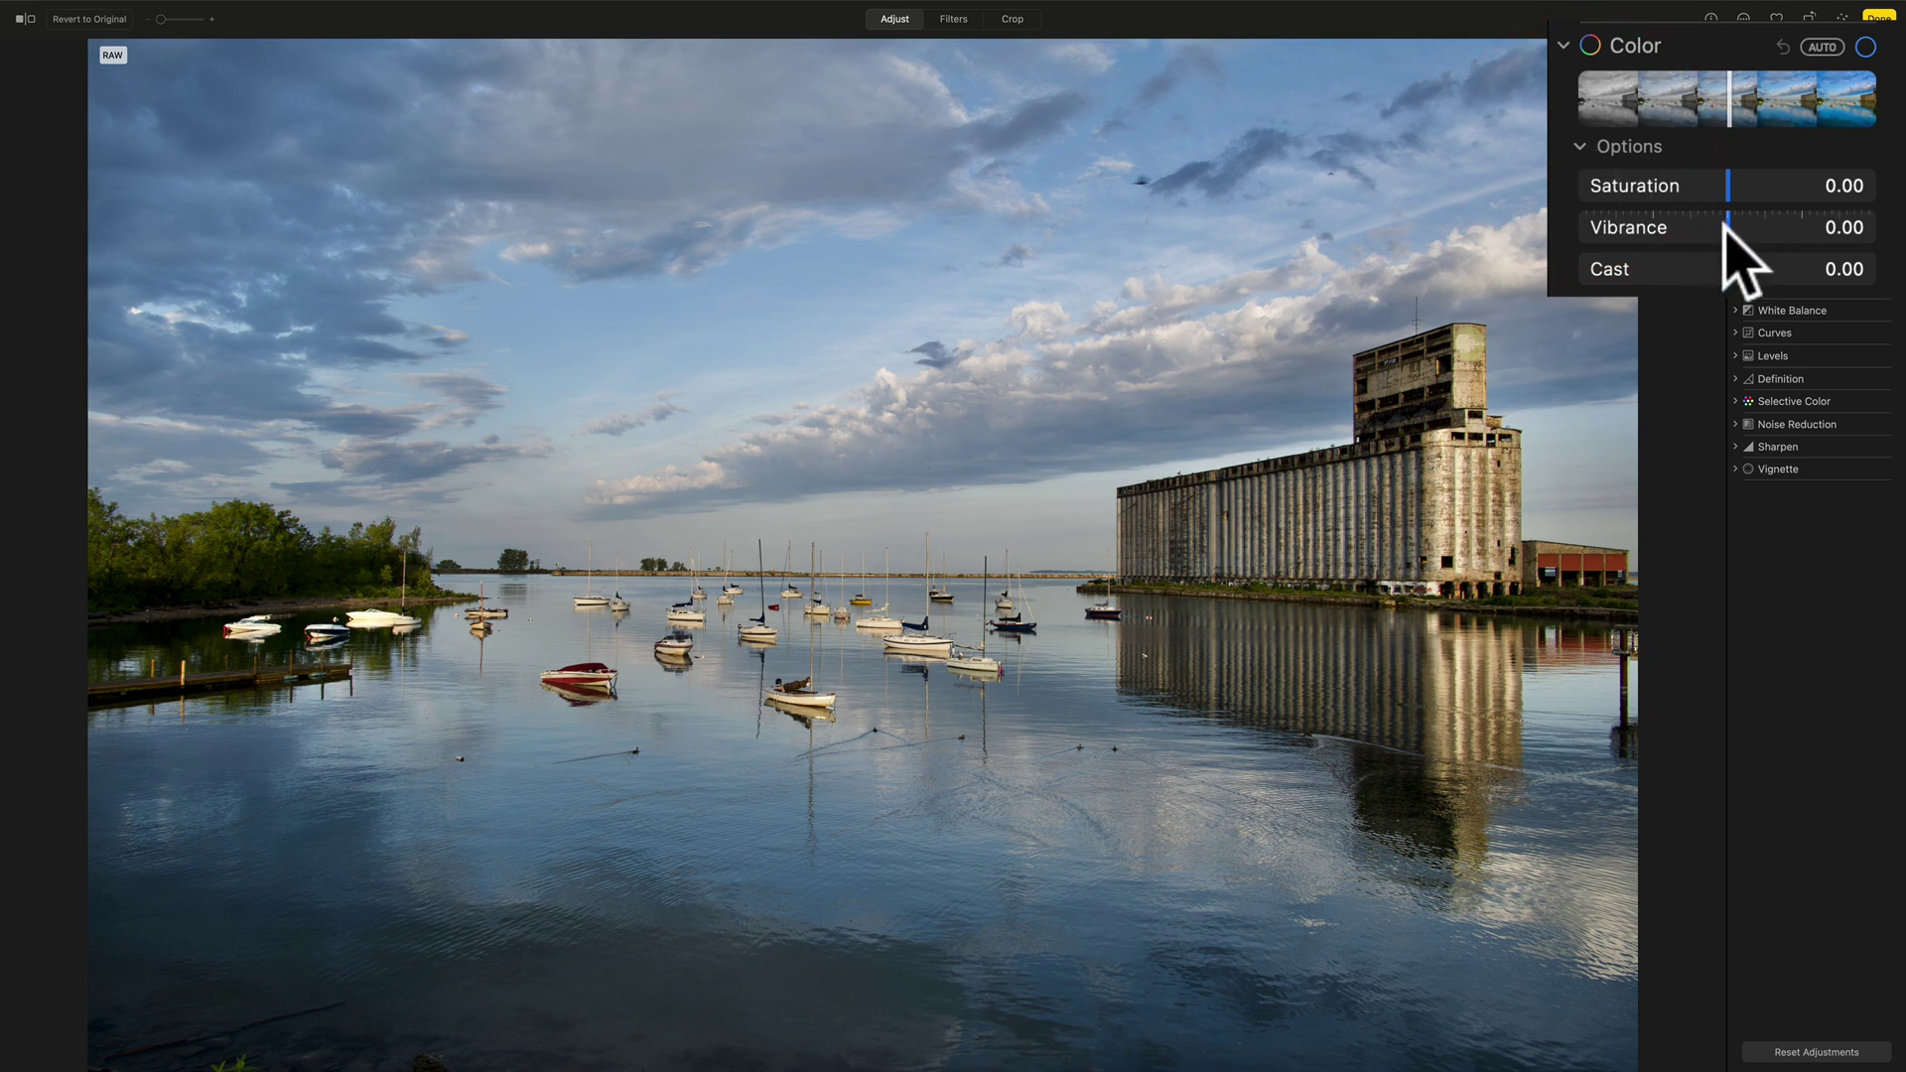
left_click_drag(1728, 231, 1735, 228)
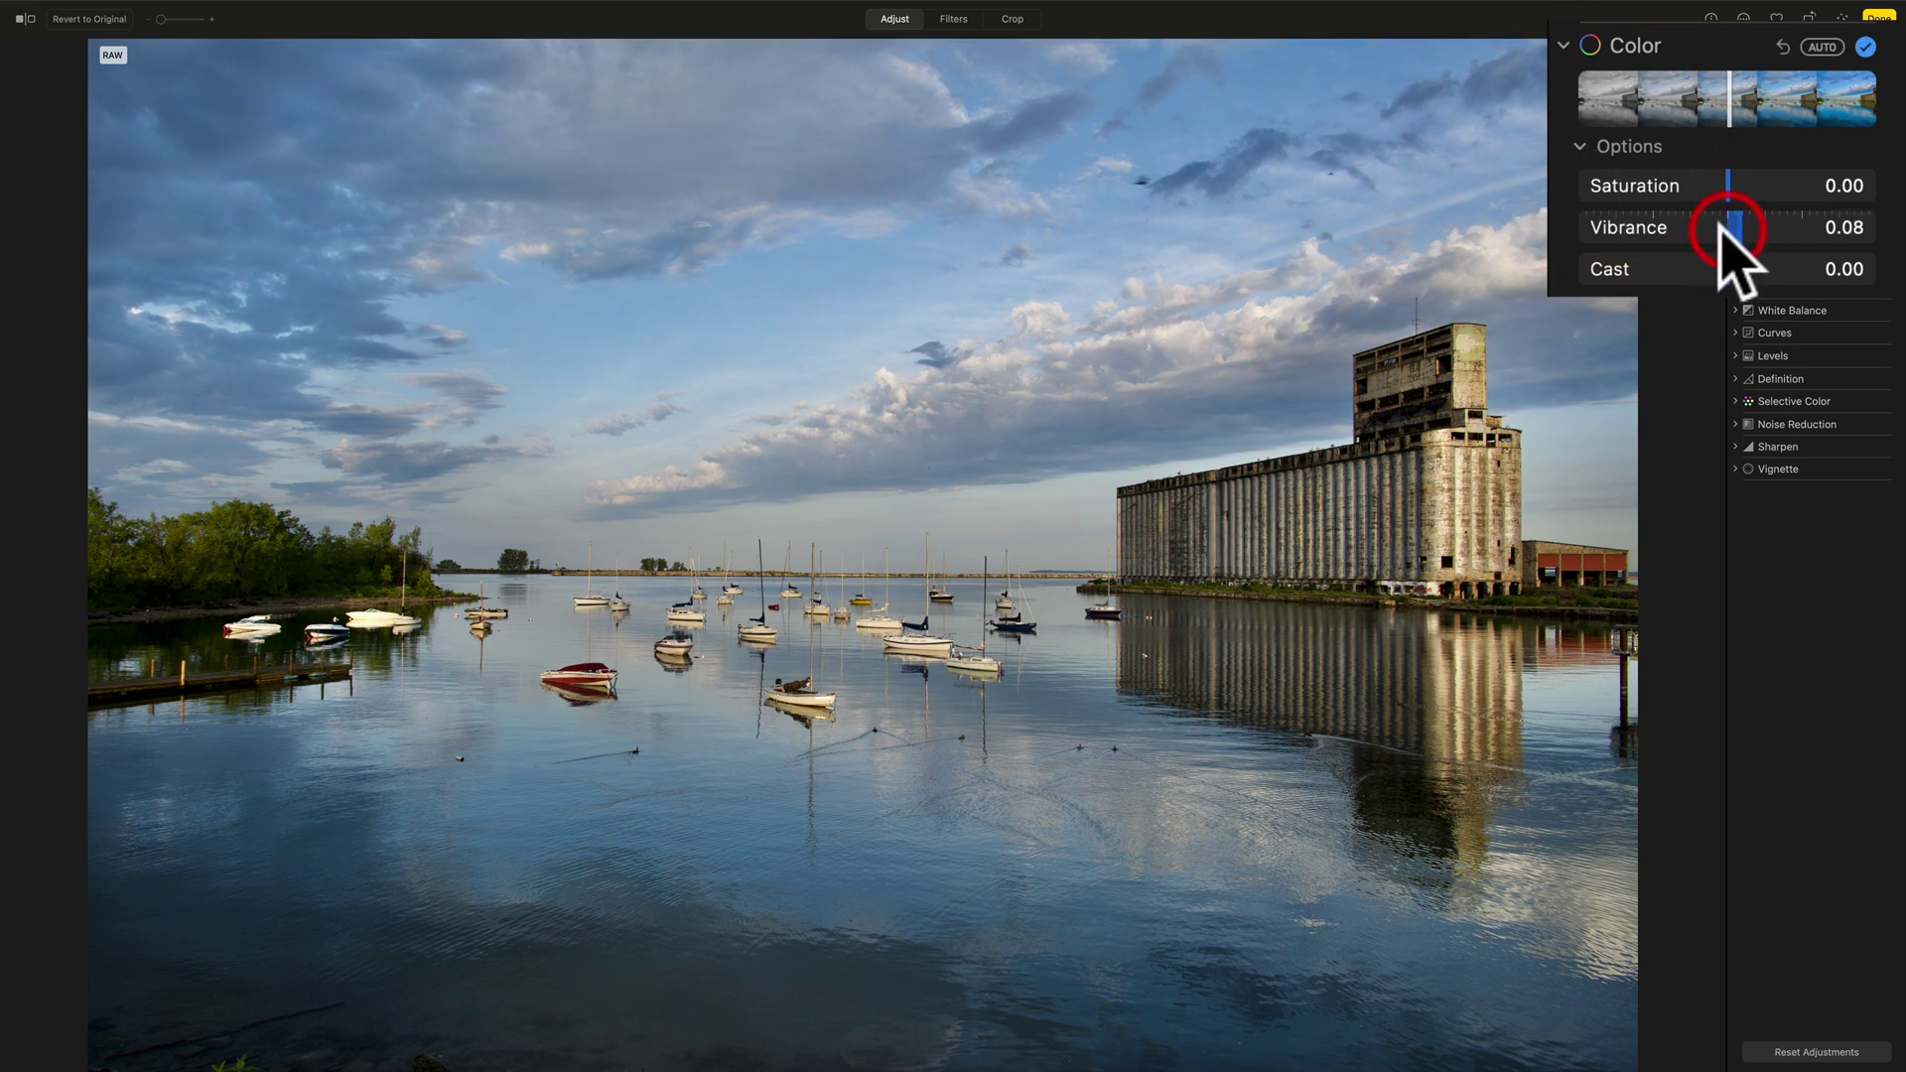
left_click(1588, 147)
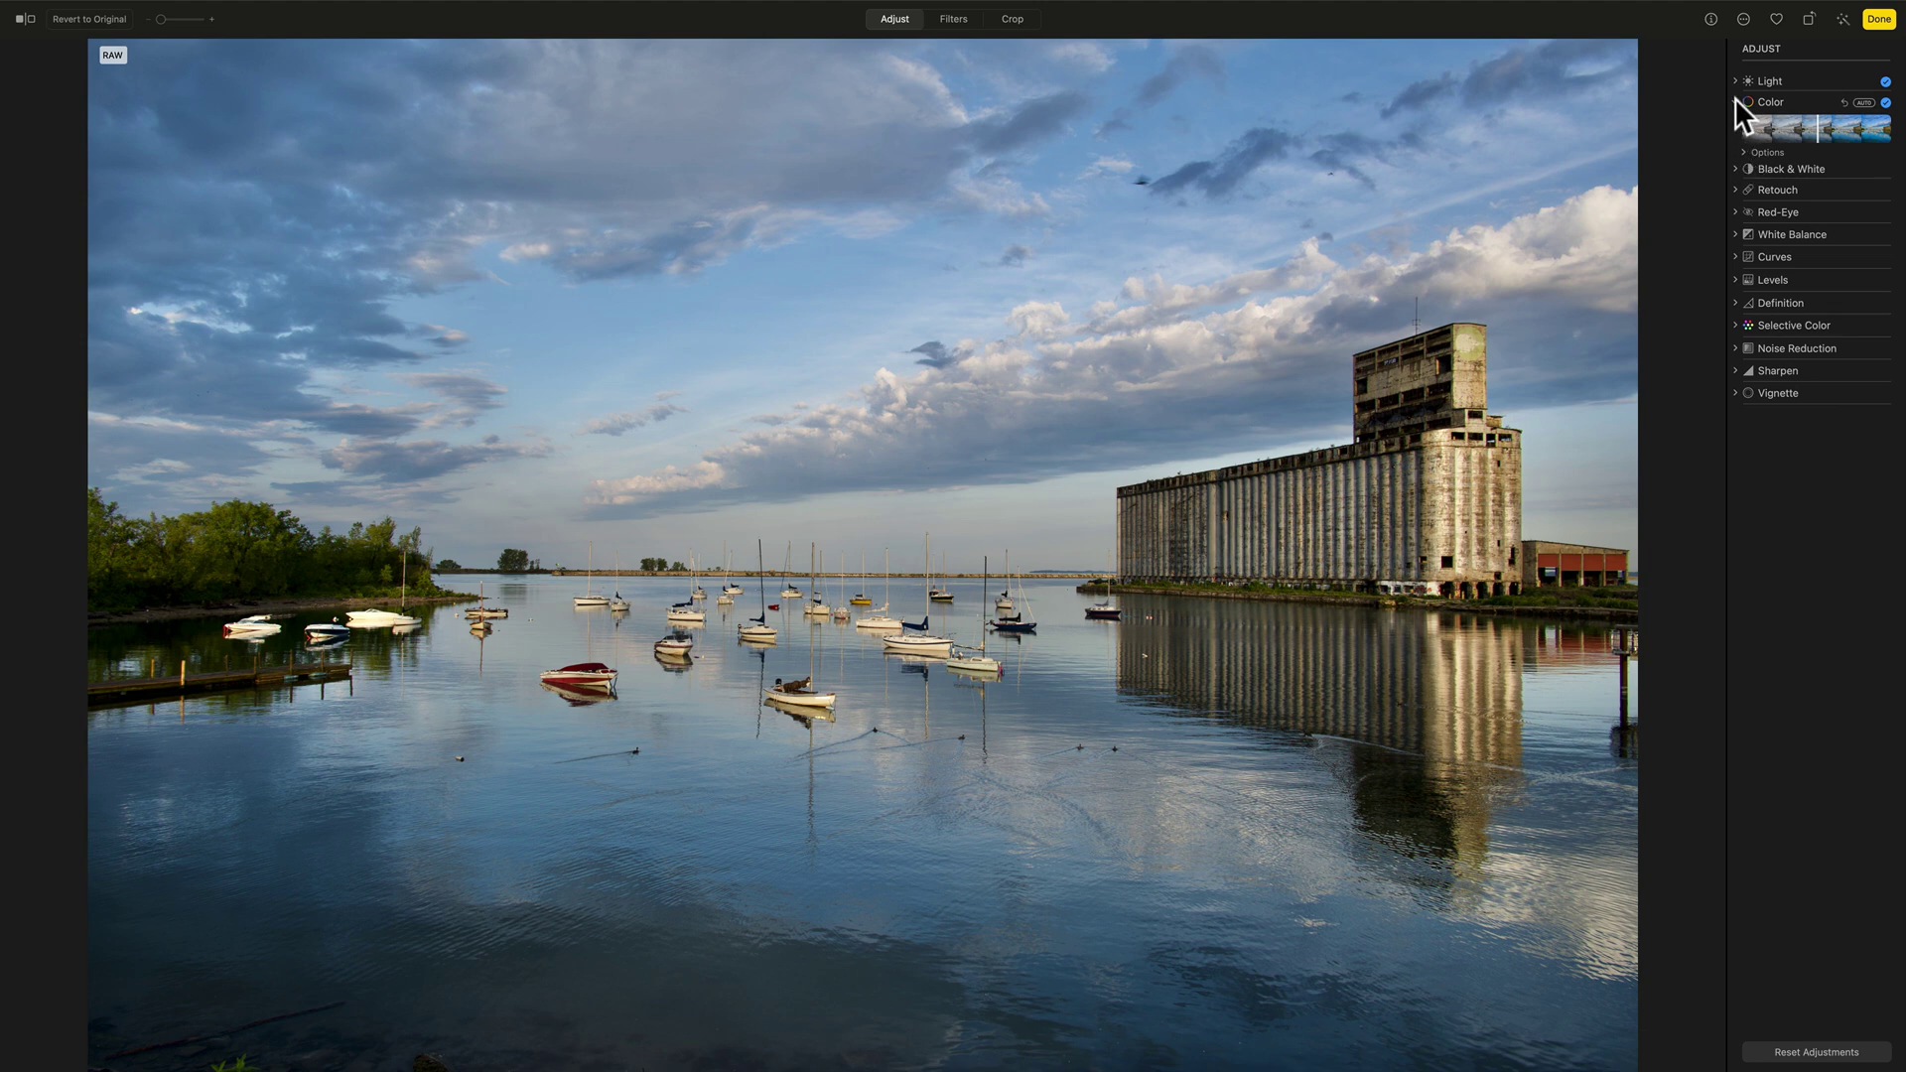
left_click(1735, 102)
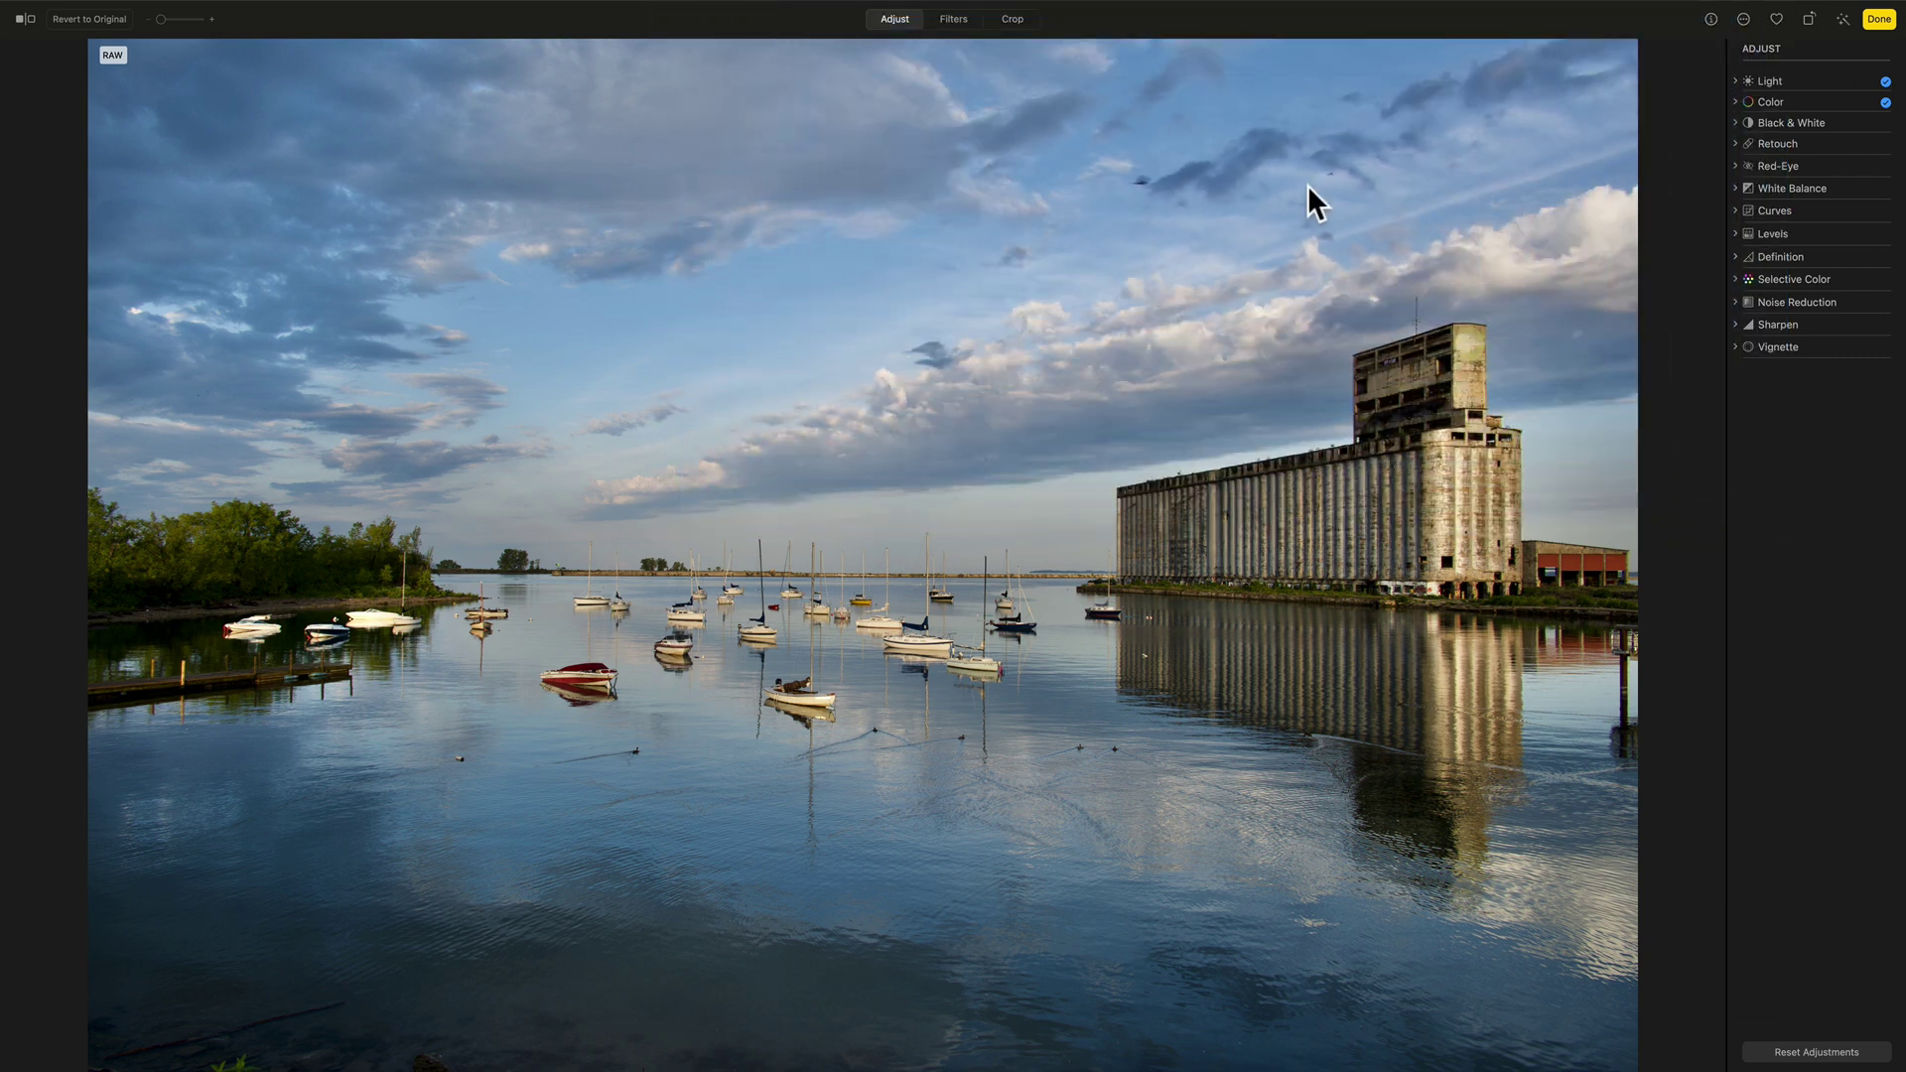
left_click(1735, 144)
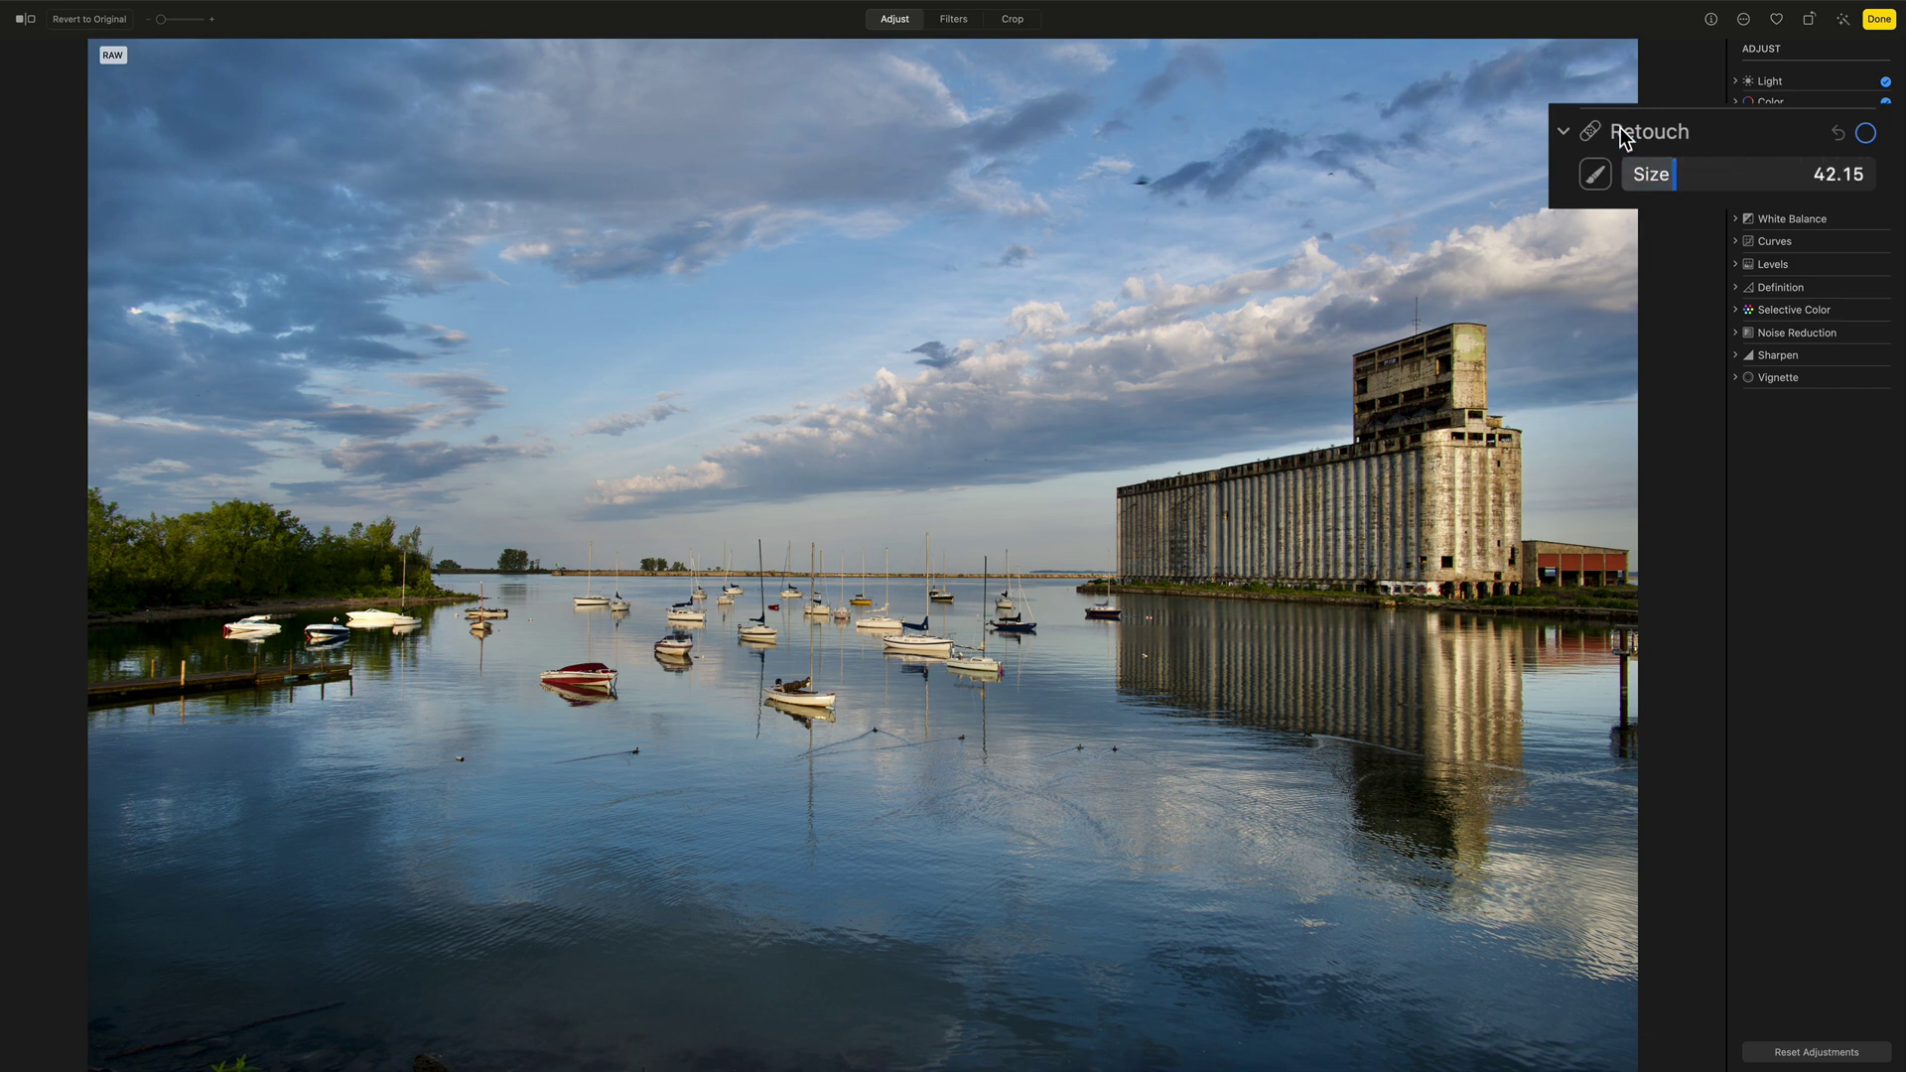
- Select the Retouch brush and set its size to 50.99
left_click(1593, 177)
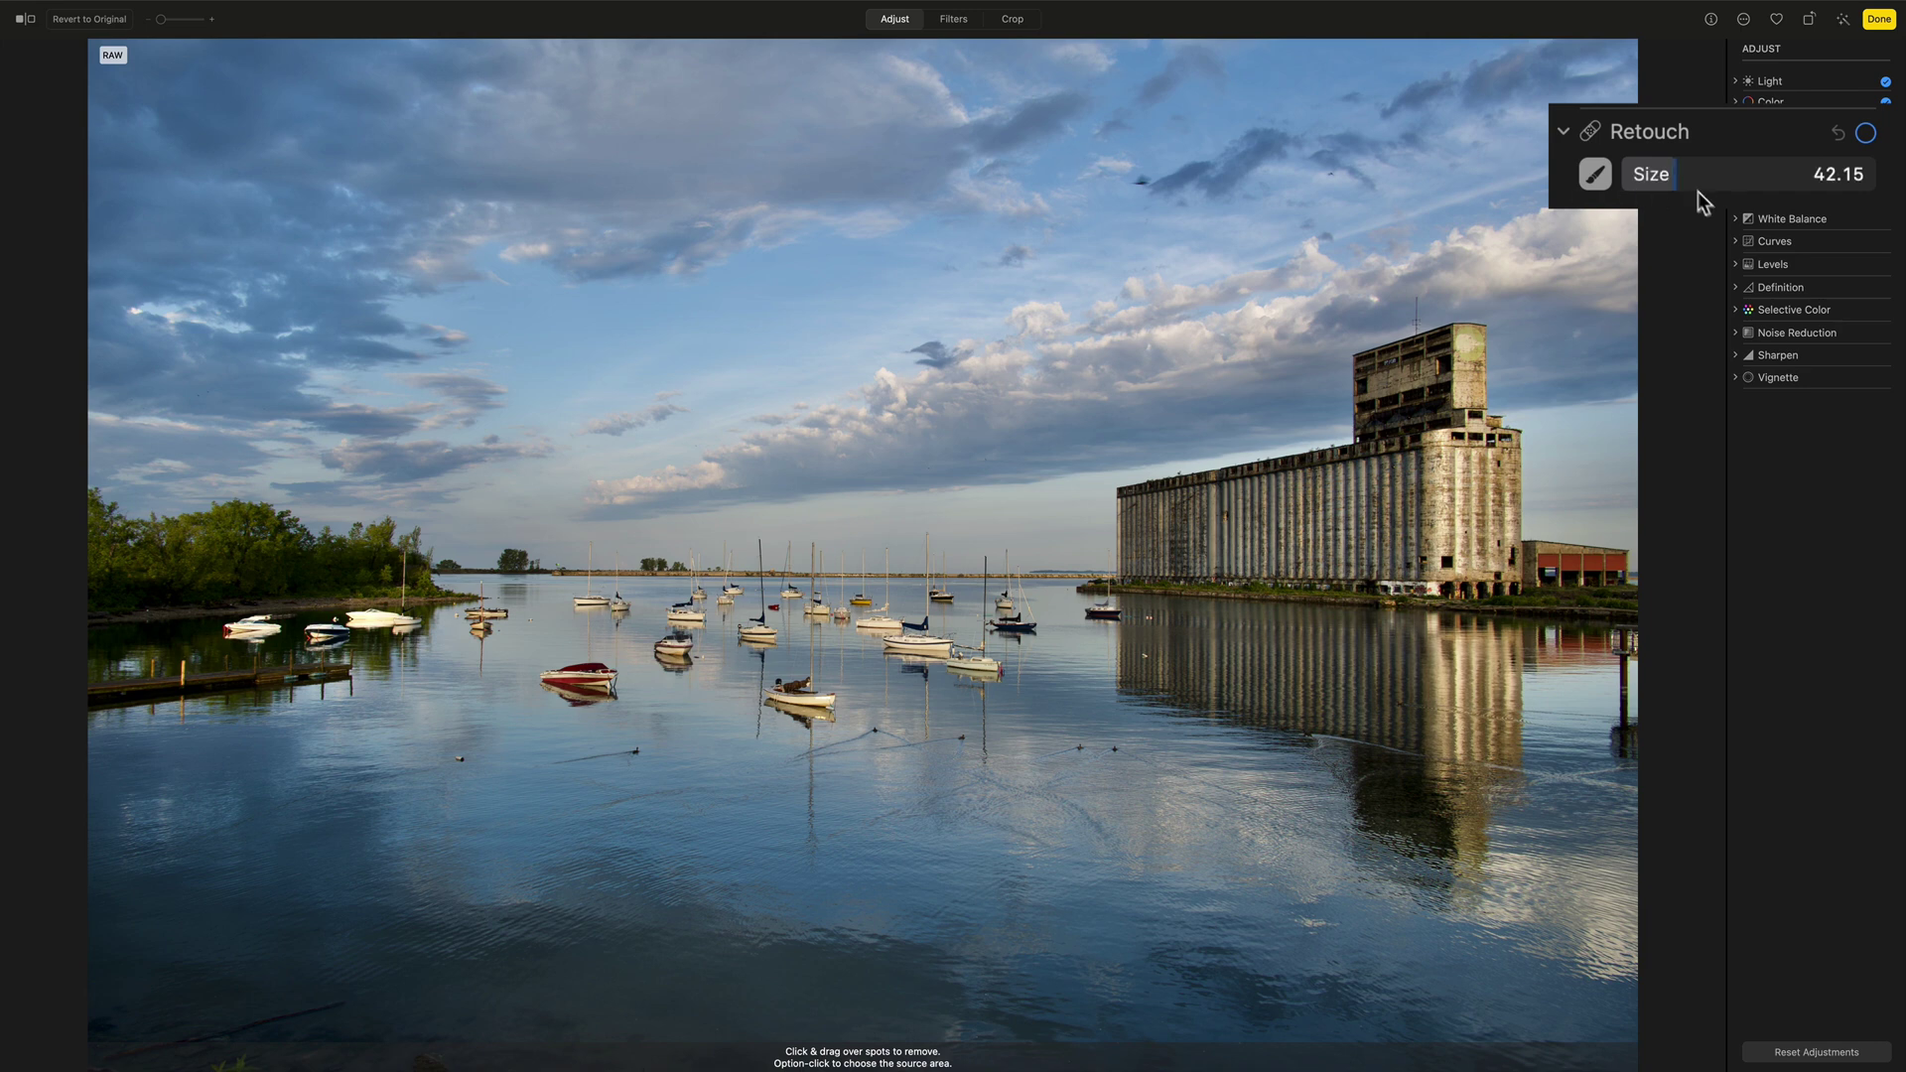
mouse_move(1668, 175)
left_mouse_down()
mouse_move(1744, 175)
mouse_move(1677, 177)
left_mouse_up()
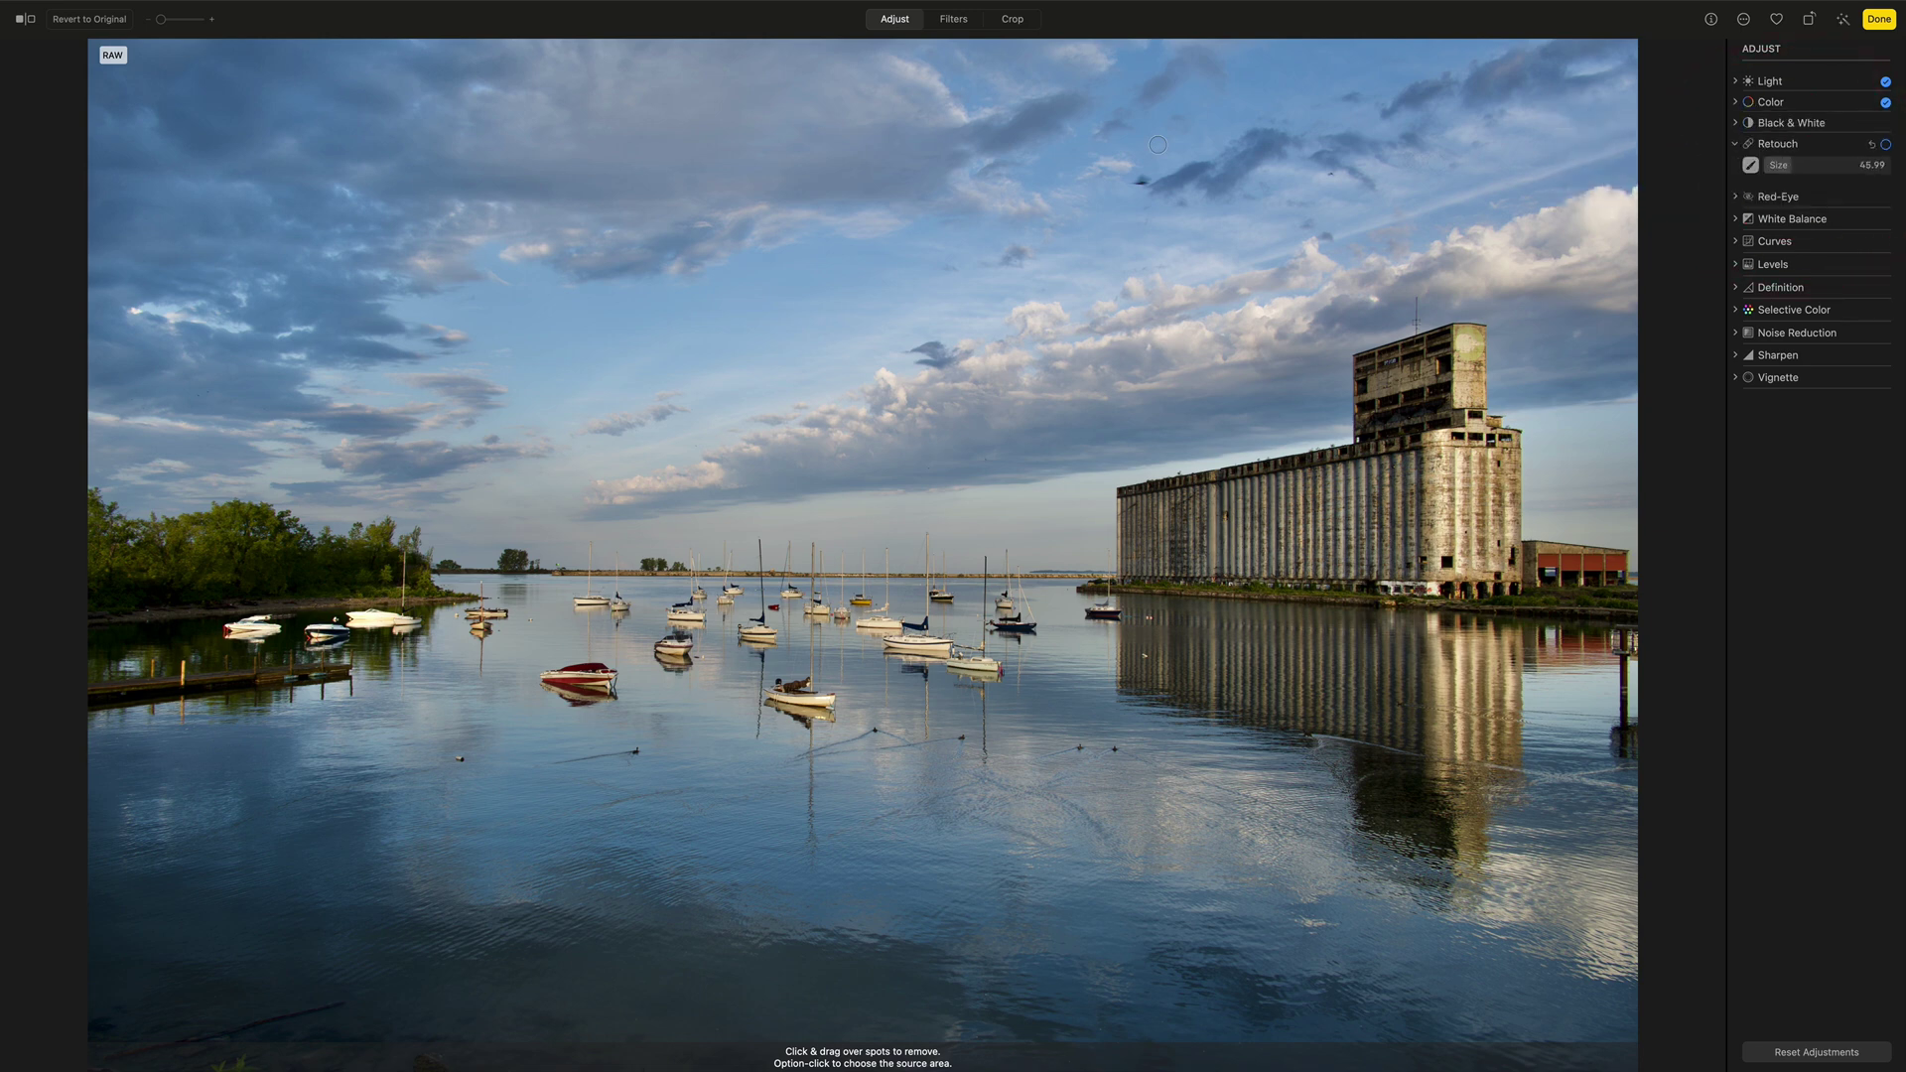
key("bracketright")
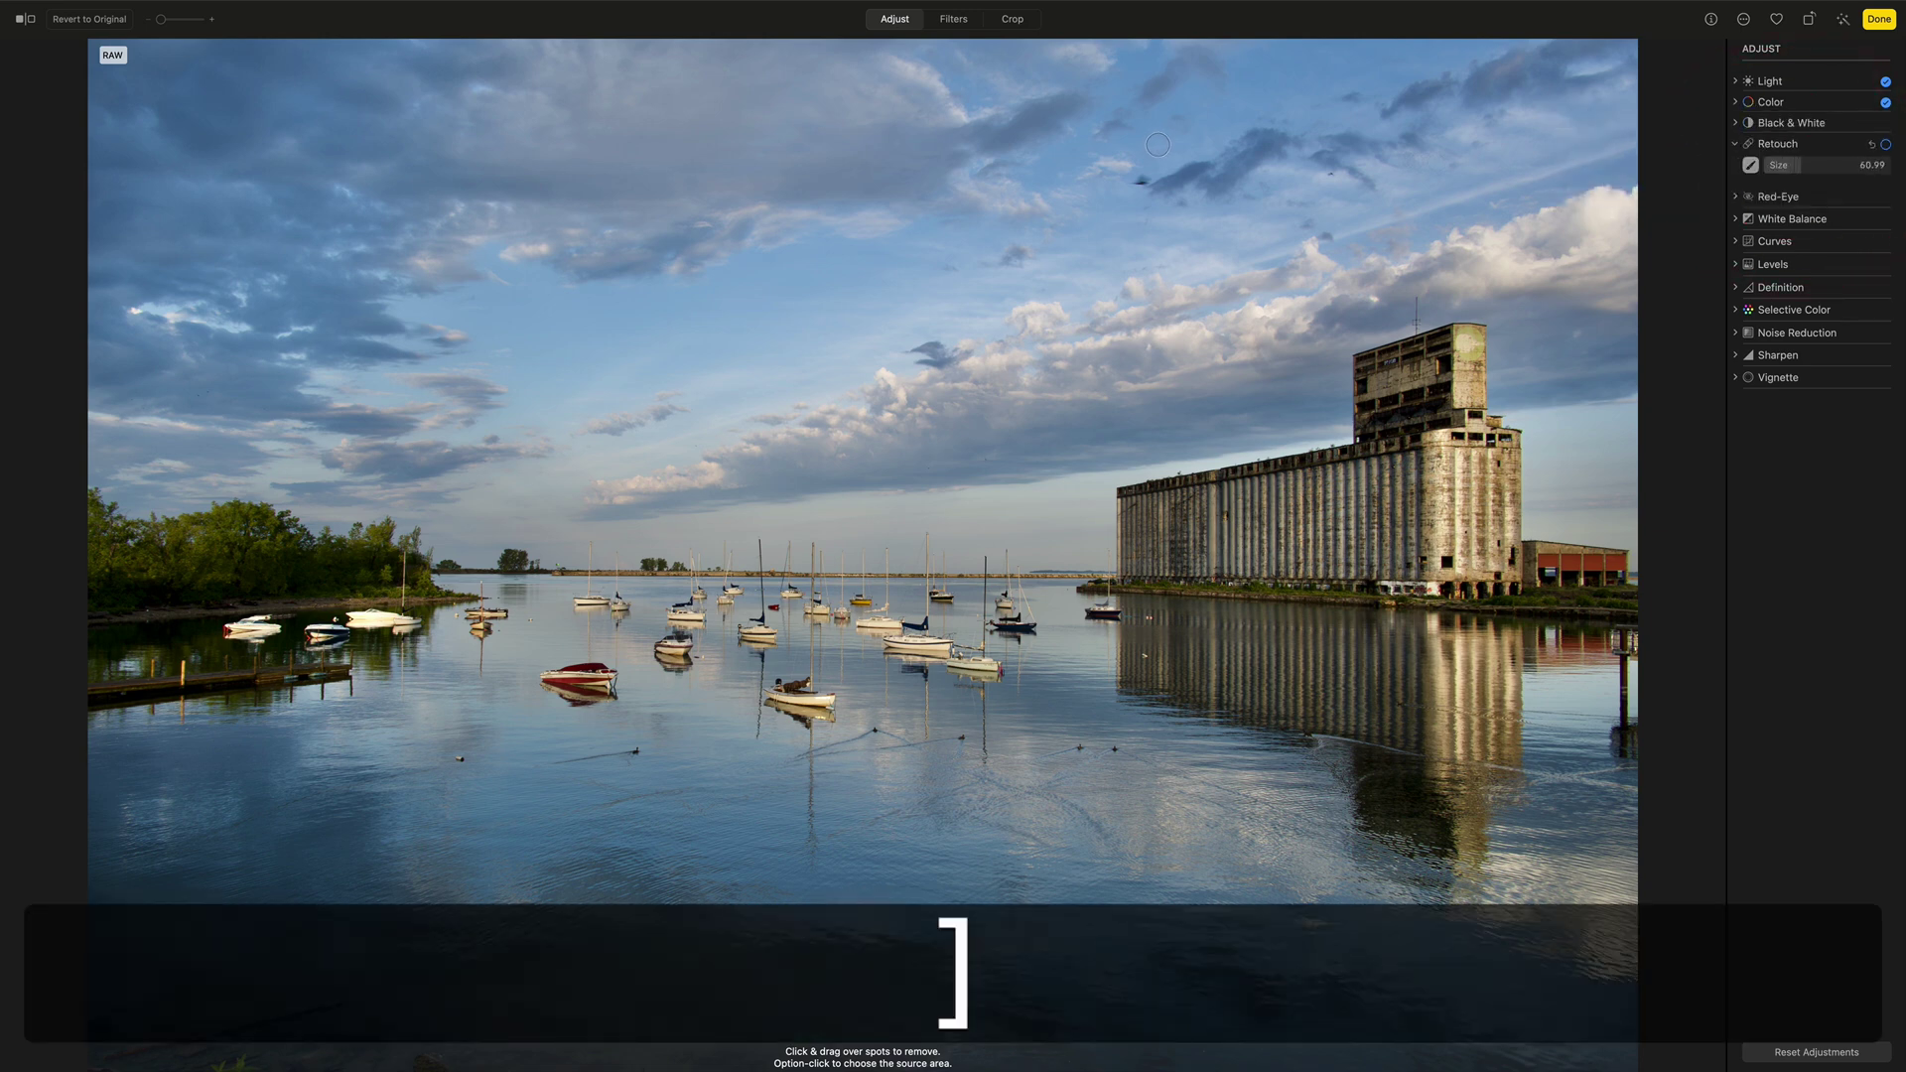
key("bracketleft")
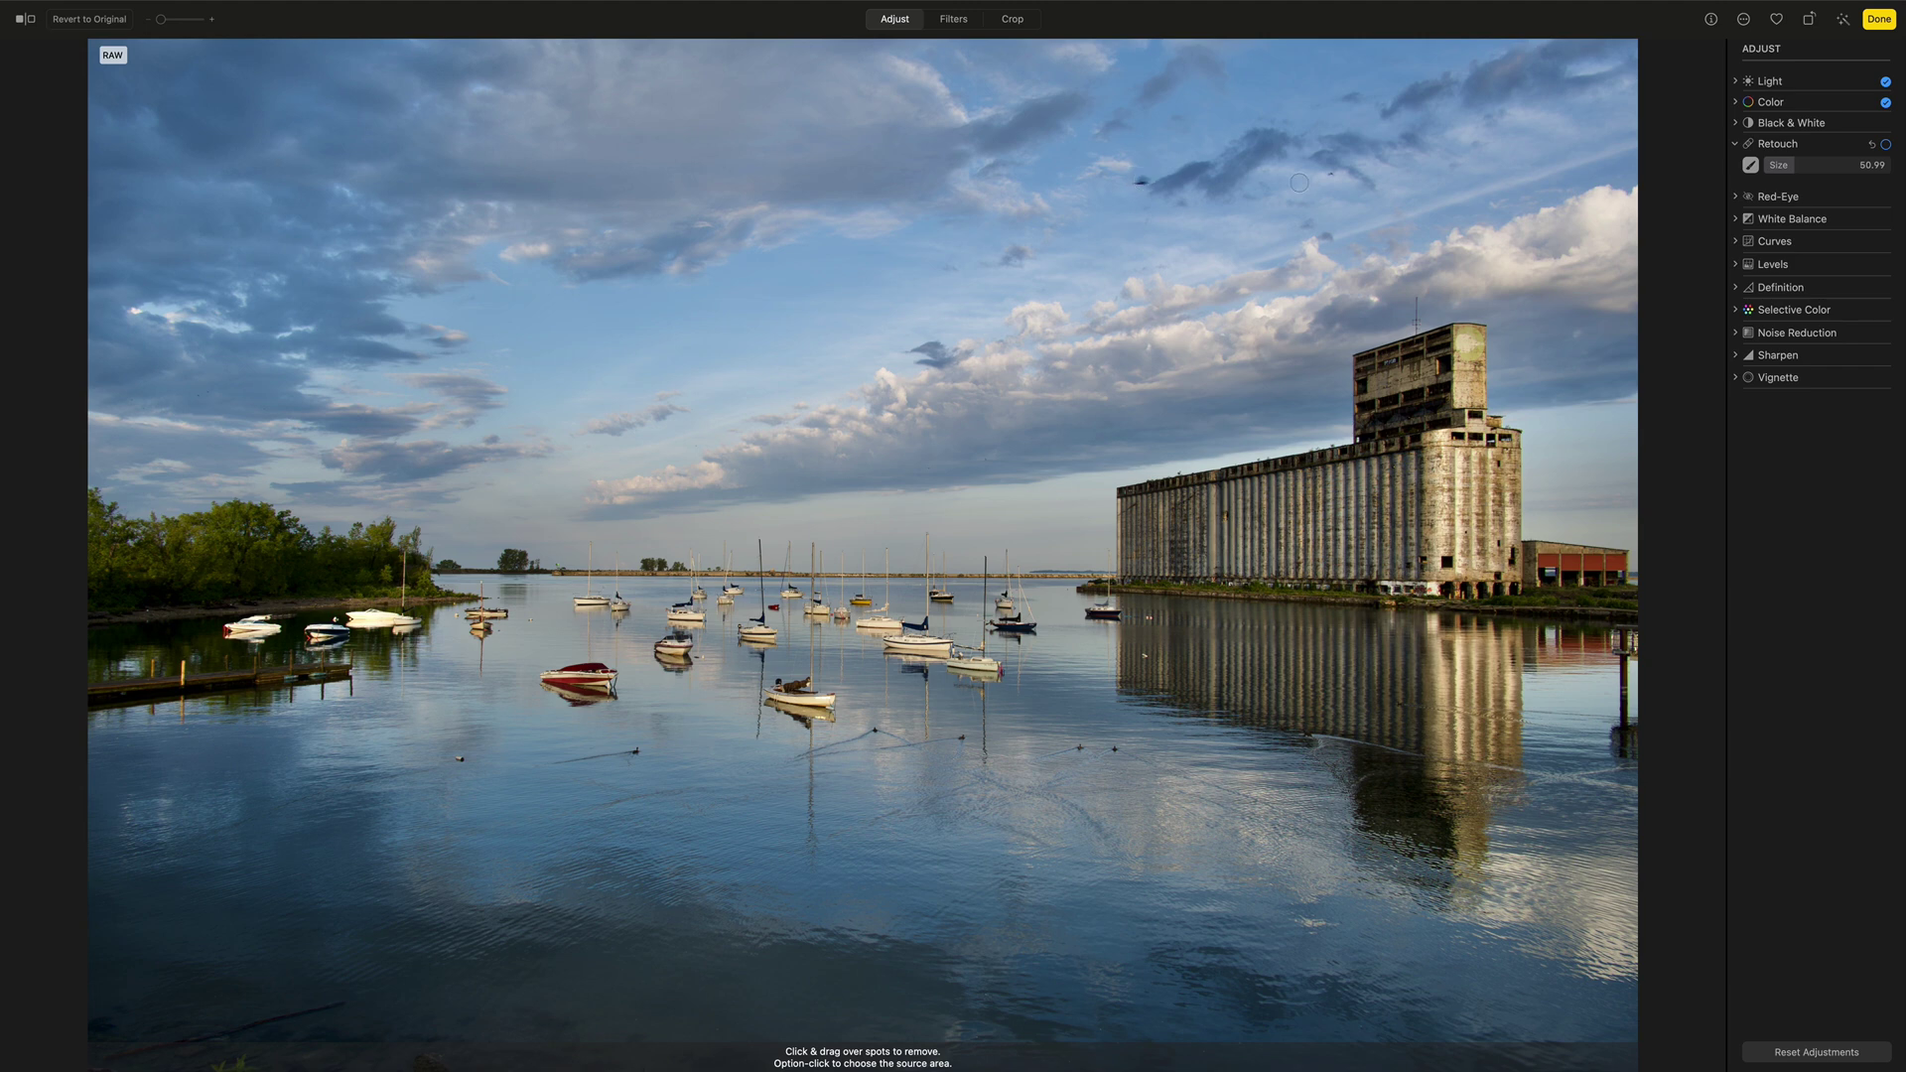
- Retouch away the spots in the sky, using a slightly smaller brush for the last one
left_click_drag(1133, 182, 1141, 180)
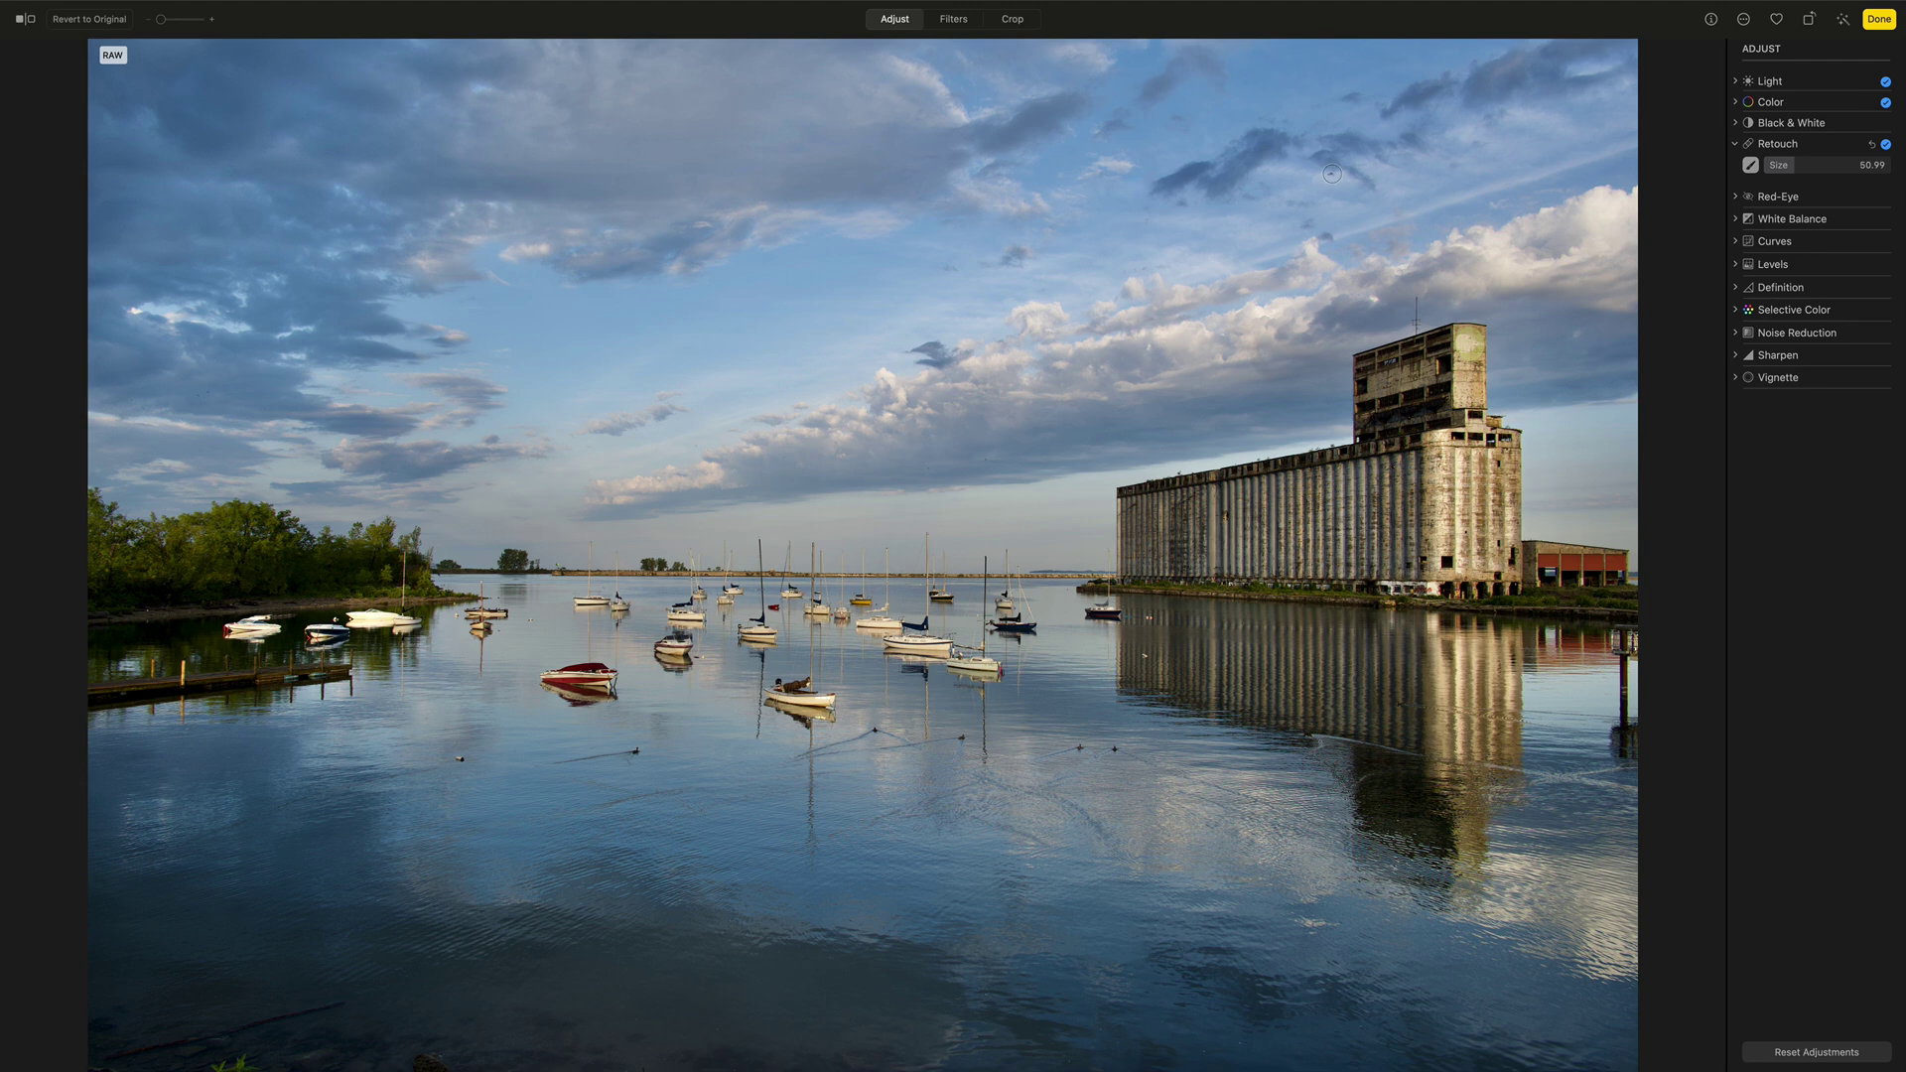
key("bracketleft")
left_click(1330, 174)
- Turn on Sharpen at Intensity 0.31, with Edges 0.22 and Falloff 0.69
left_click(1736, 145)
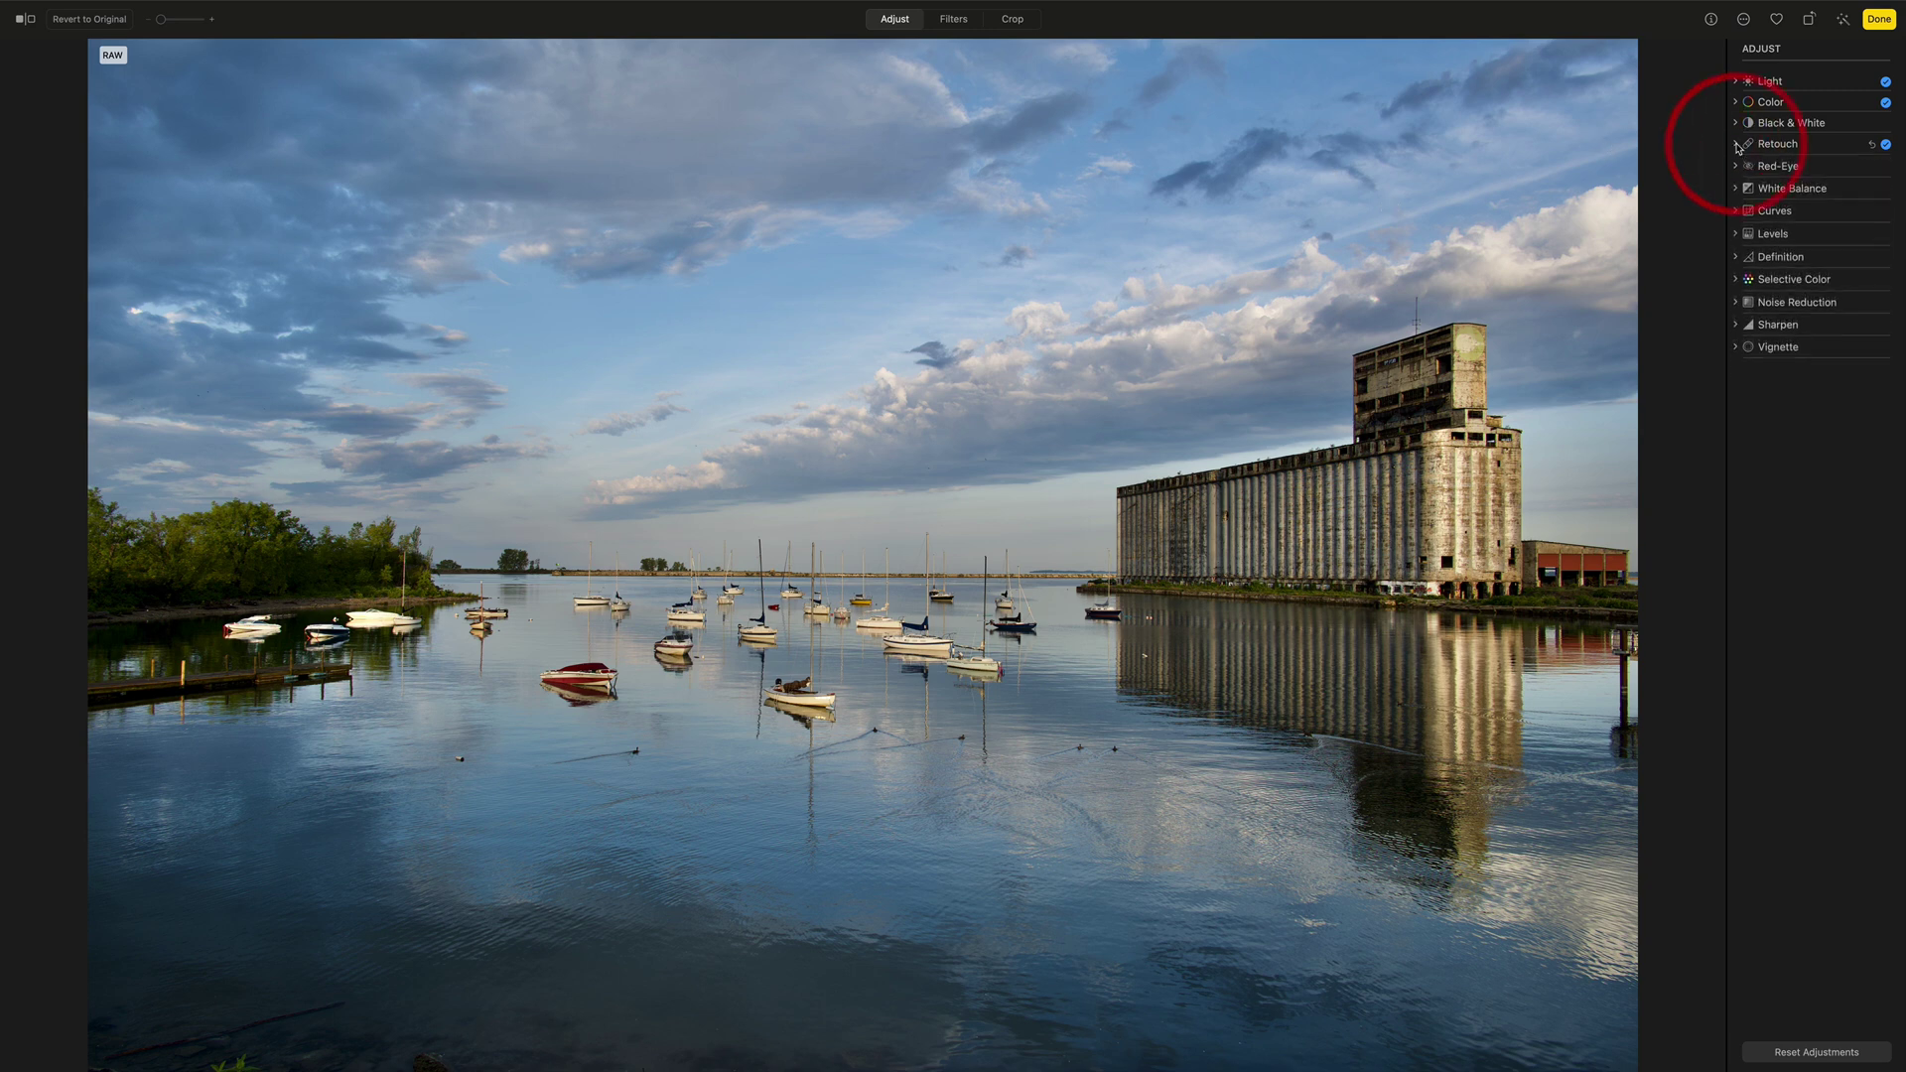
left_click(1736, 326)
left_click_drag(1749, 345, 1787, 347)
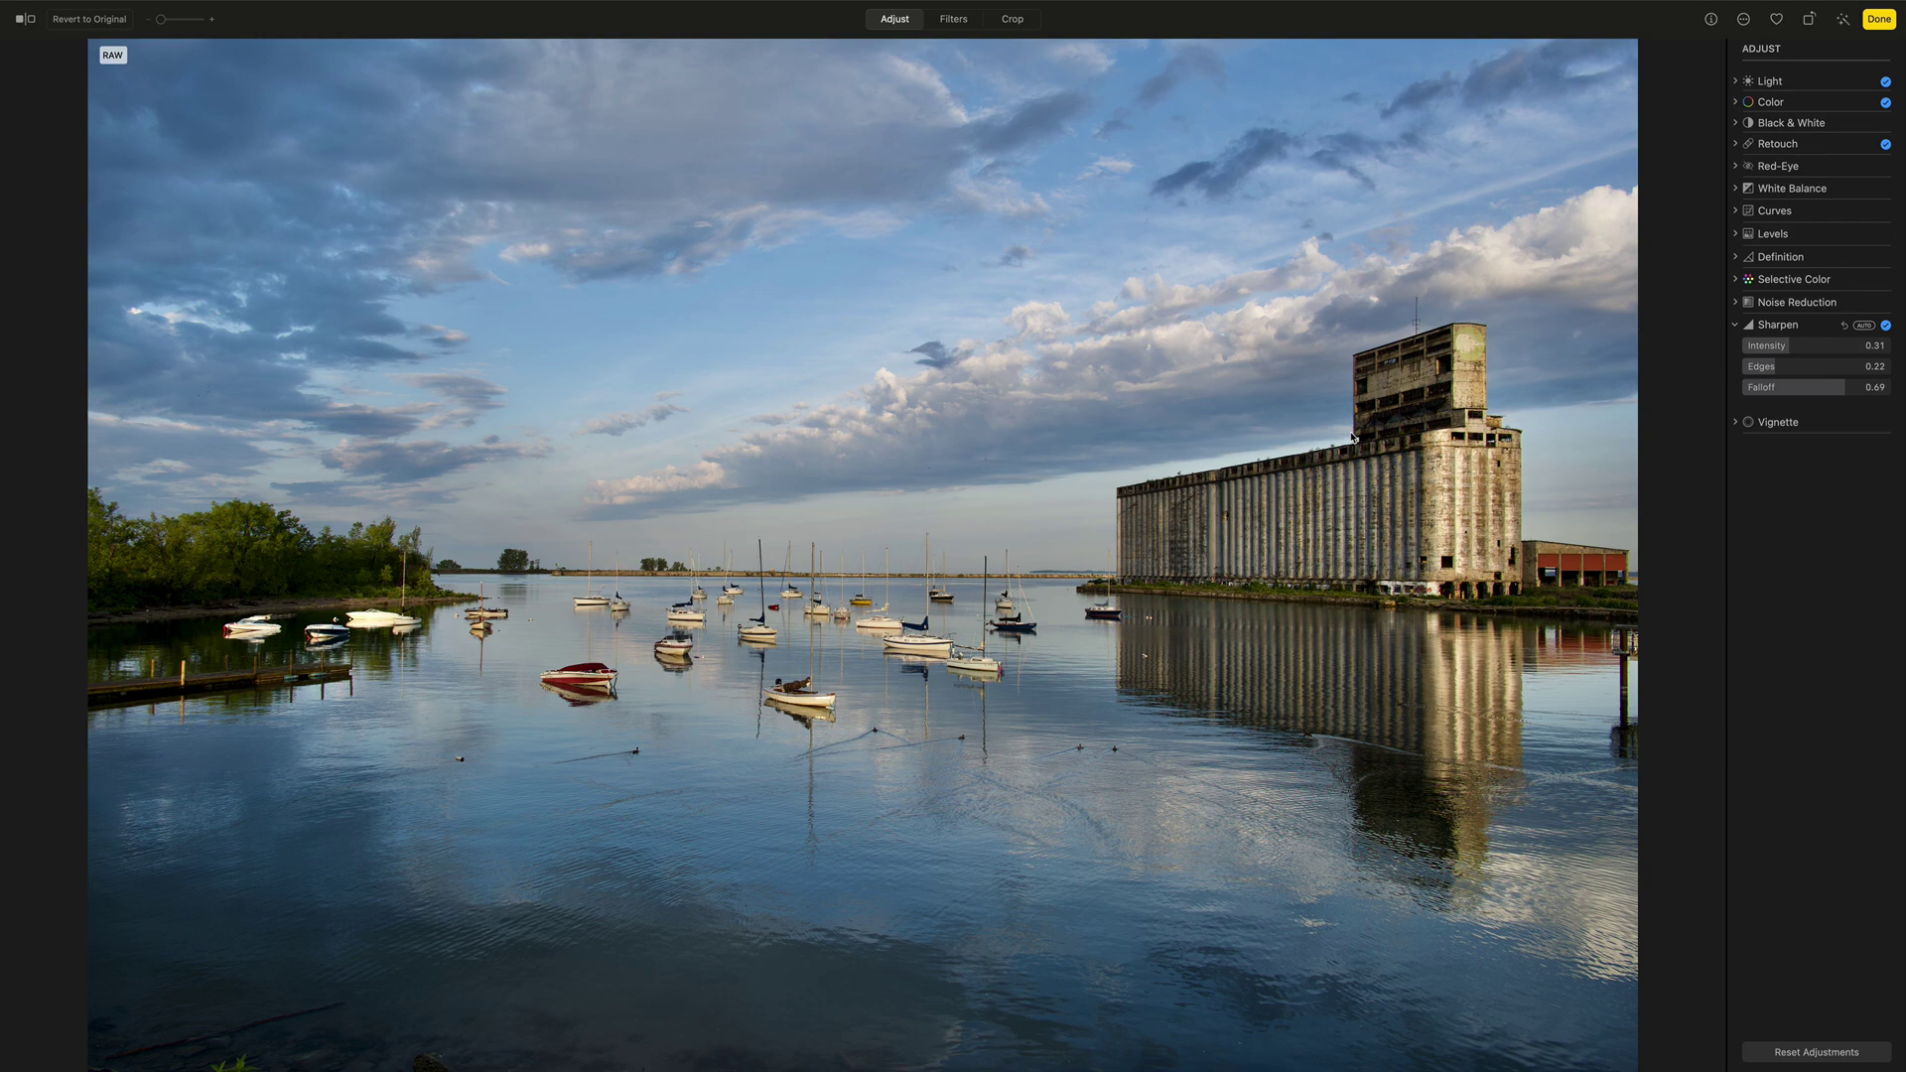
- Zoom in and raise Sharpen Intensity to 0.44 and Edges to 0.32, then collapse Sharpen
key("super+equal")
key("super+equal")
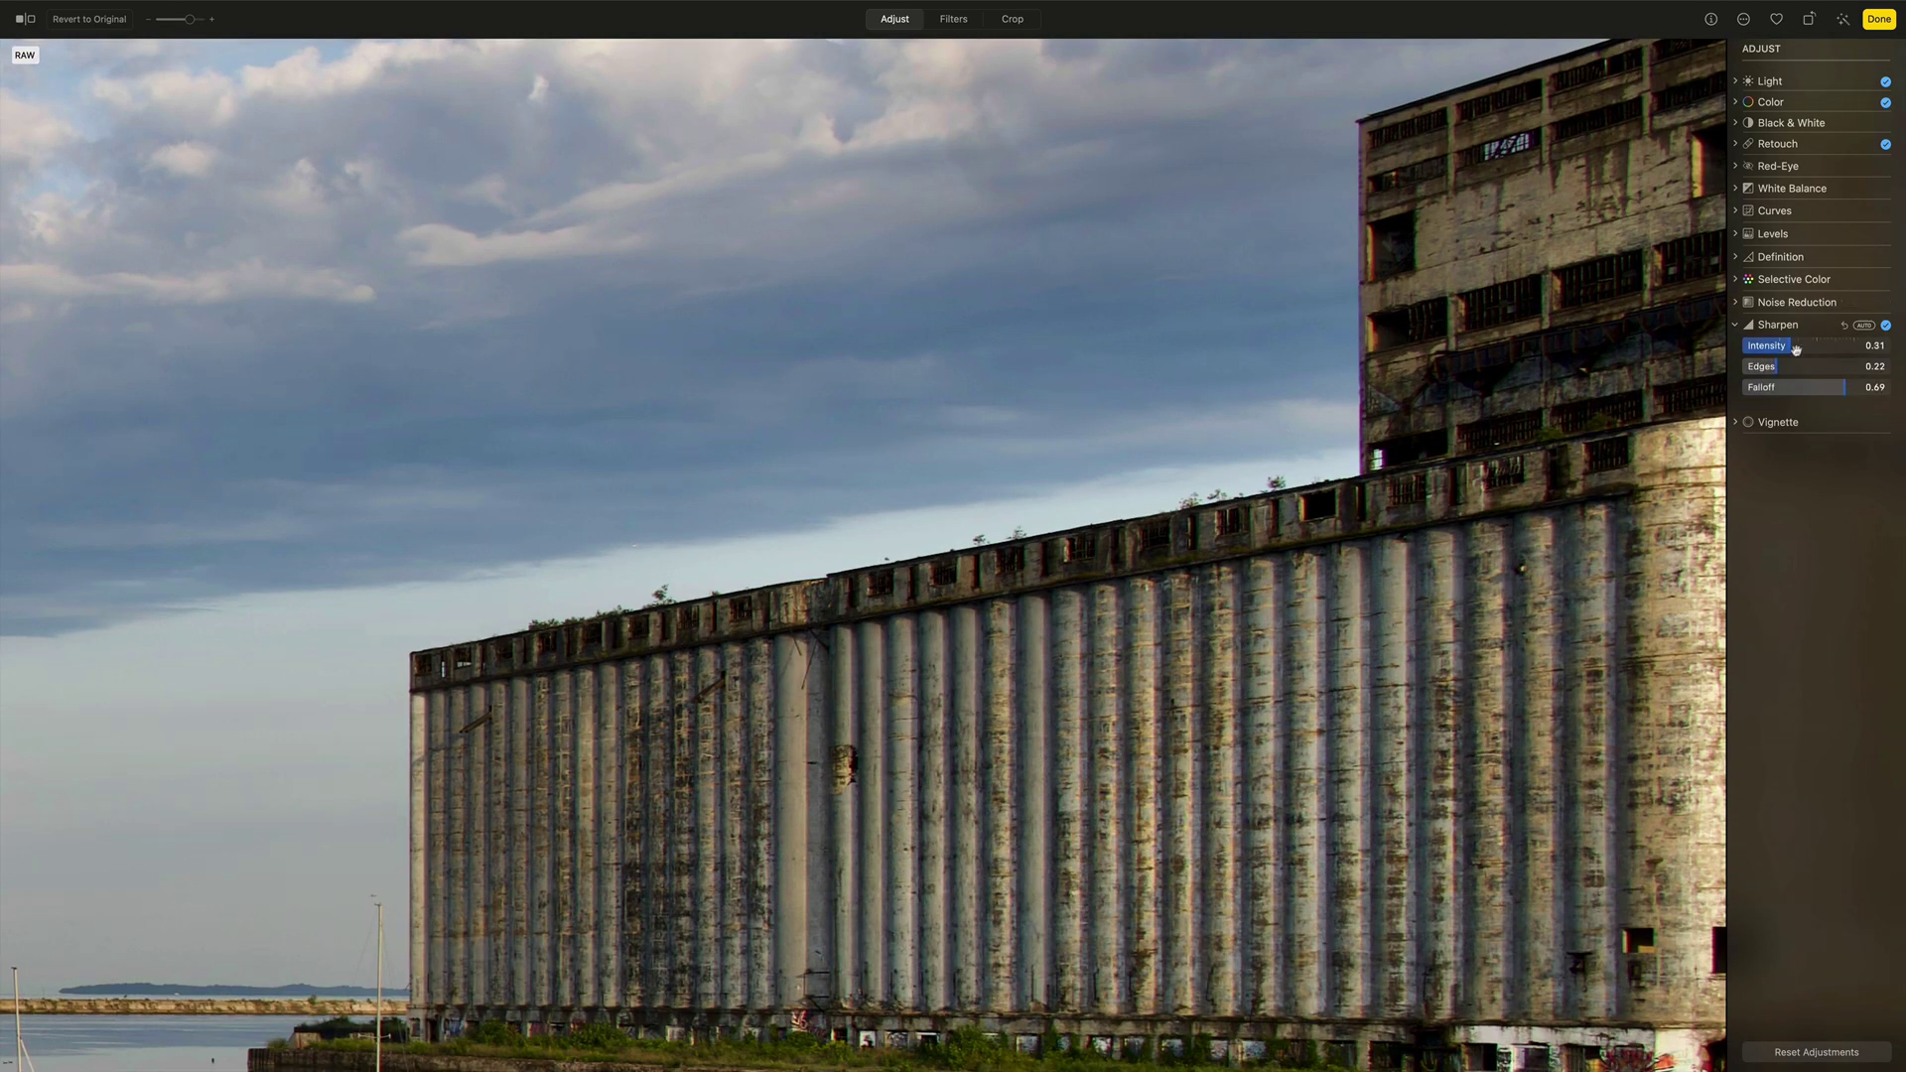
left_click_drag(1794, 350, 1807, 348)
left_click_drag(1775, 367, 1791, 367)
key("super+minus")
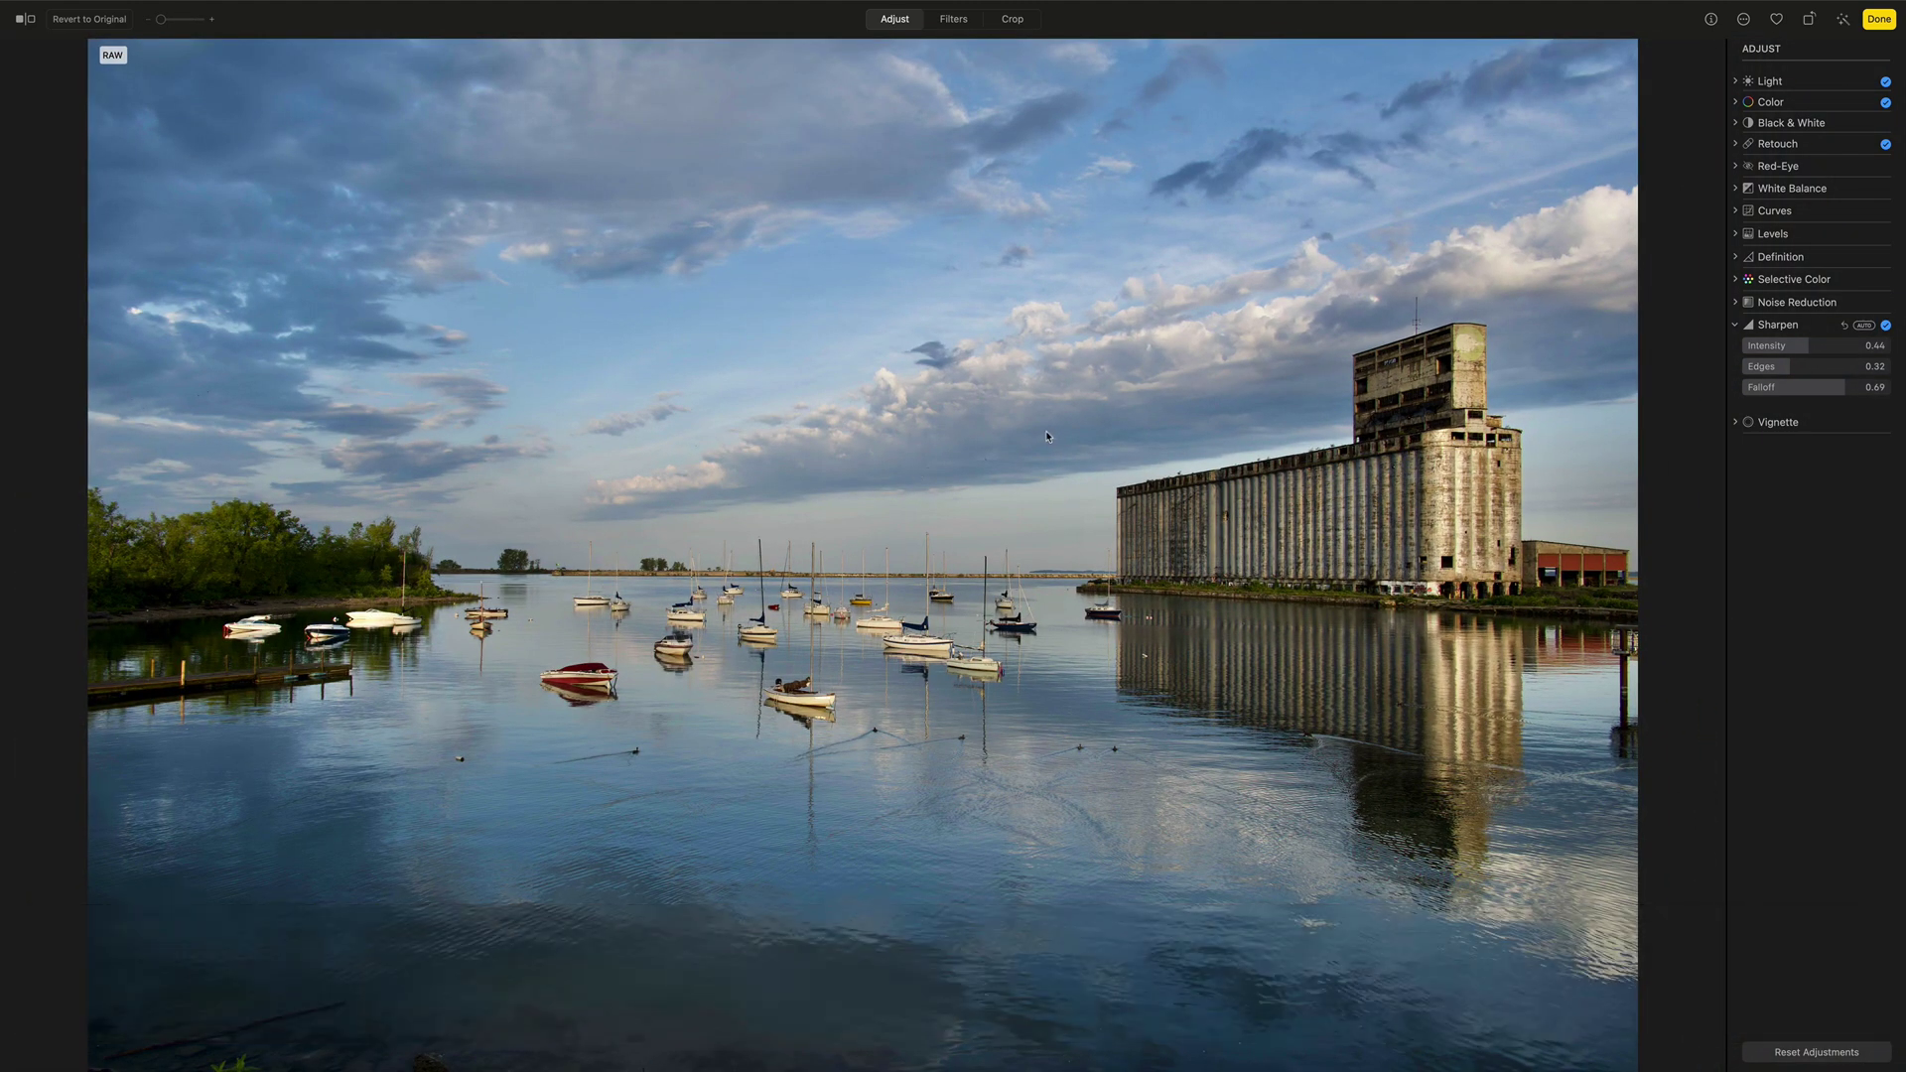
left_click(1735, 324)
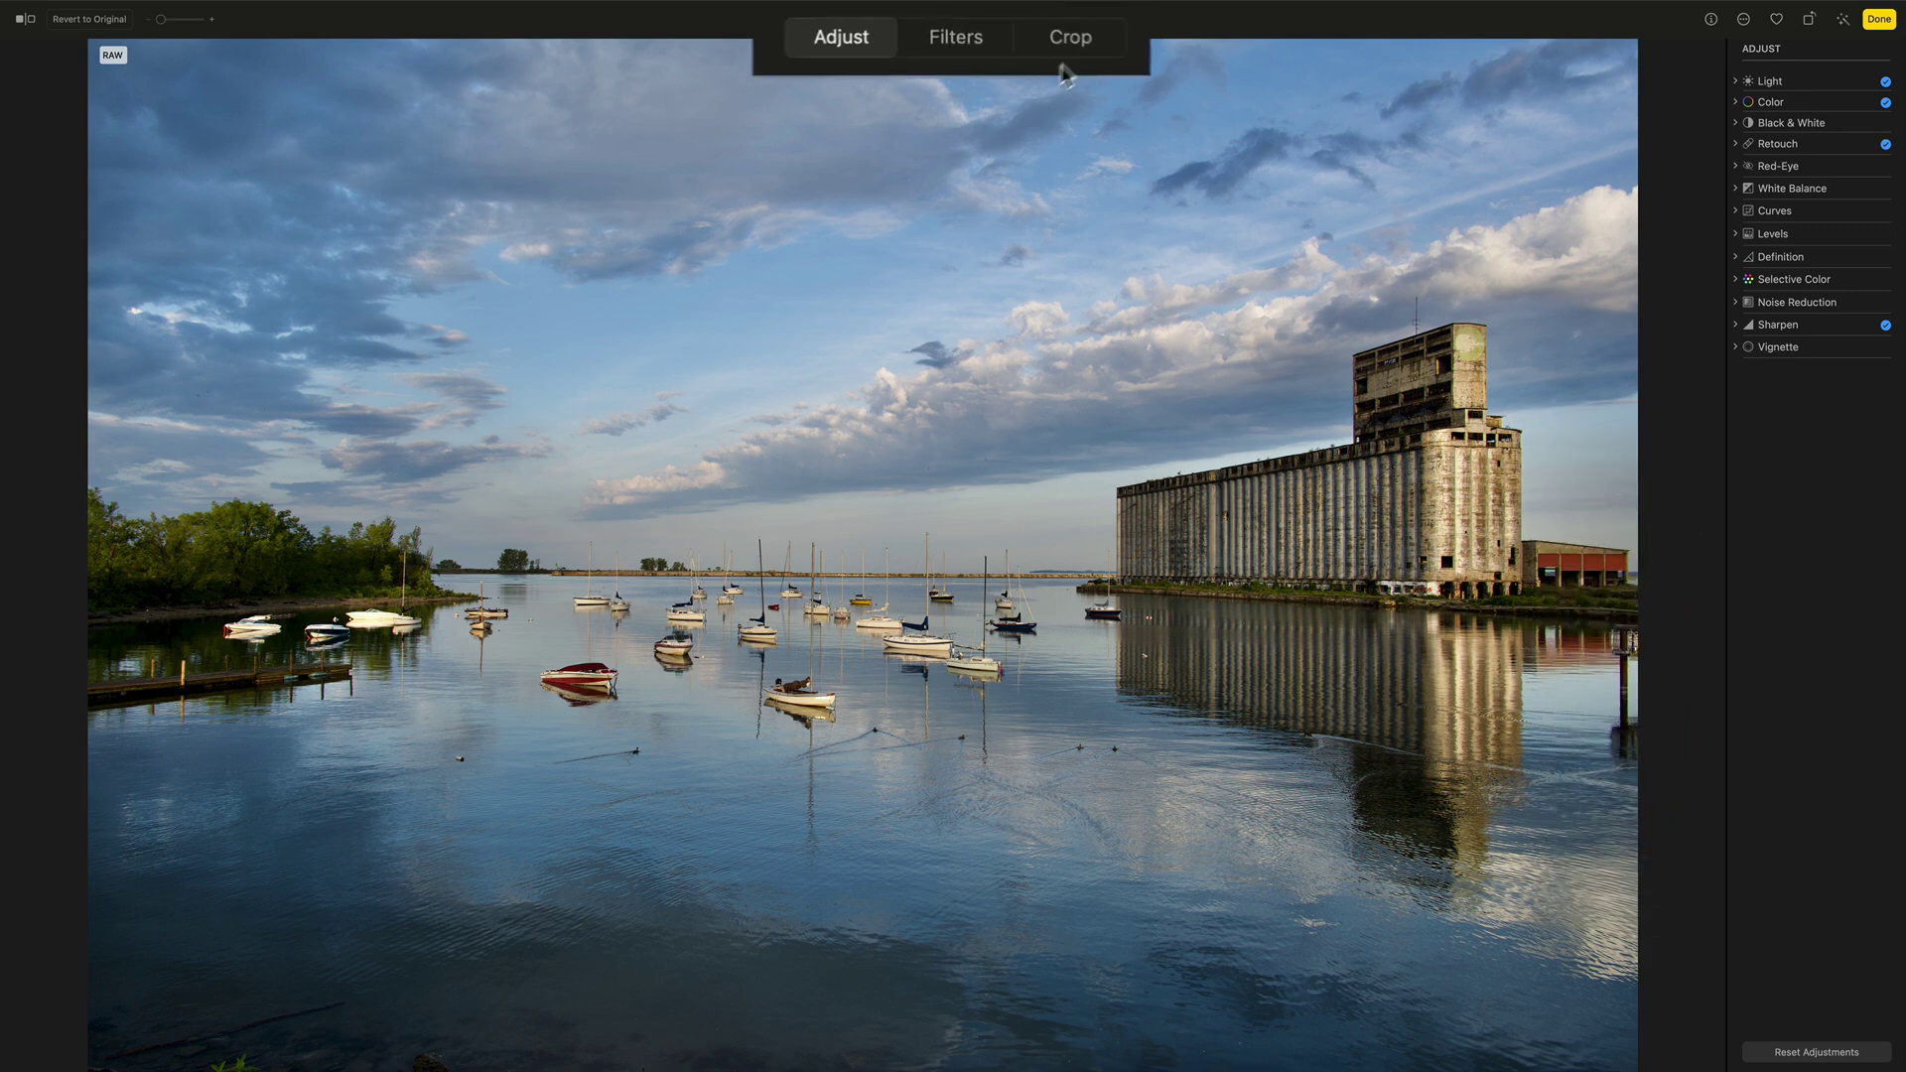
- Crop the photo slightly at the right and bottom edges, and look over the filter presets
left_click(1012, 18)
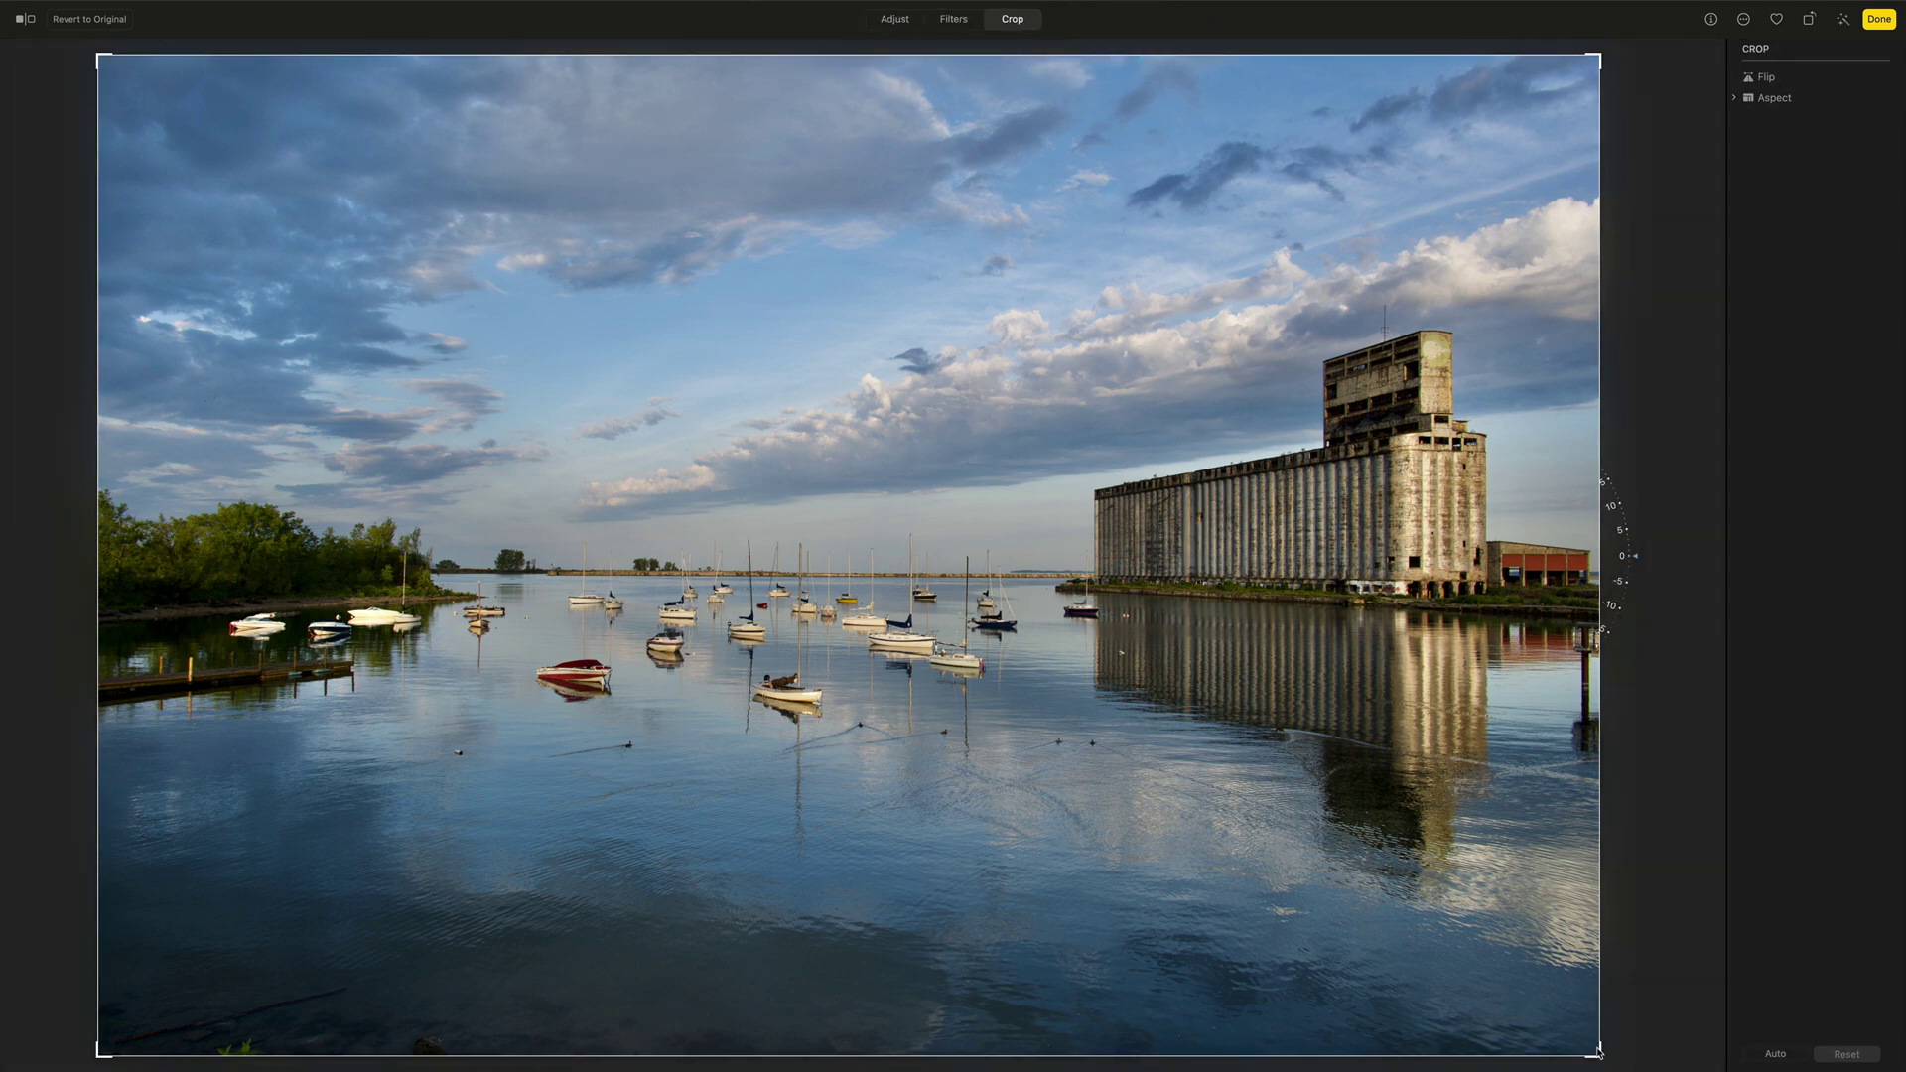
left_click_drag(1598, 1053, 1568, 1030)
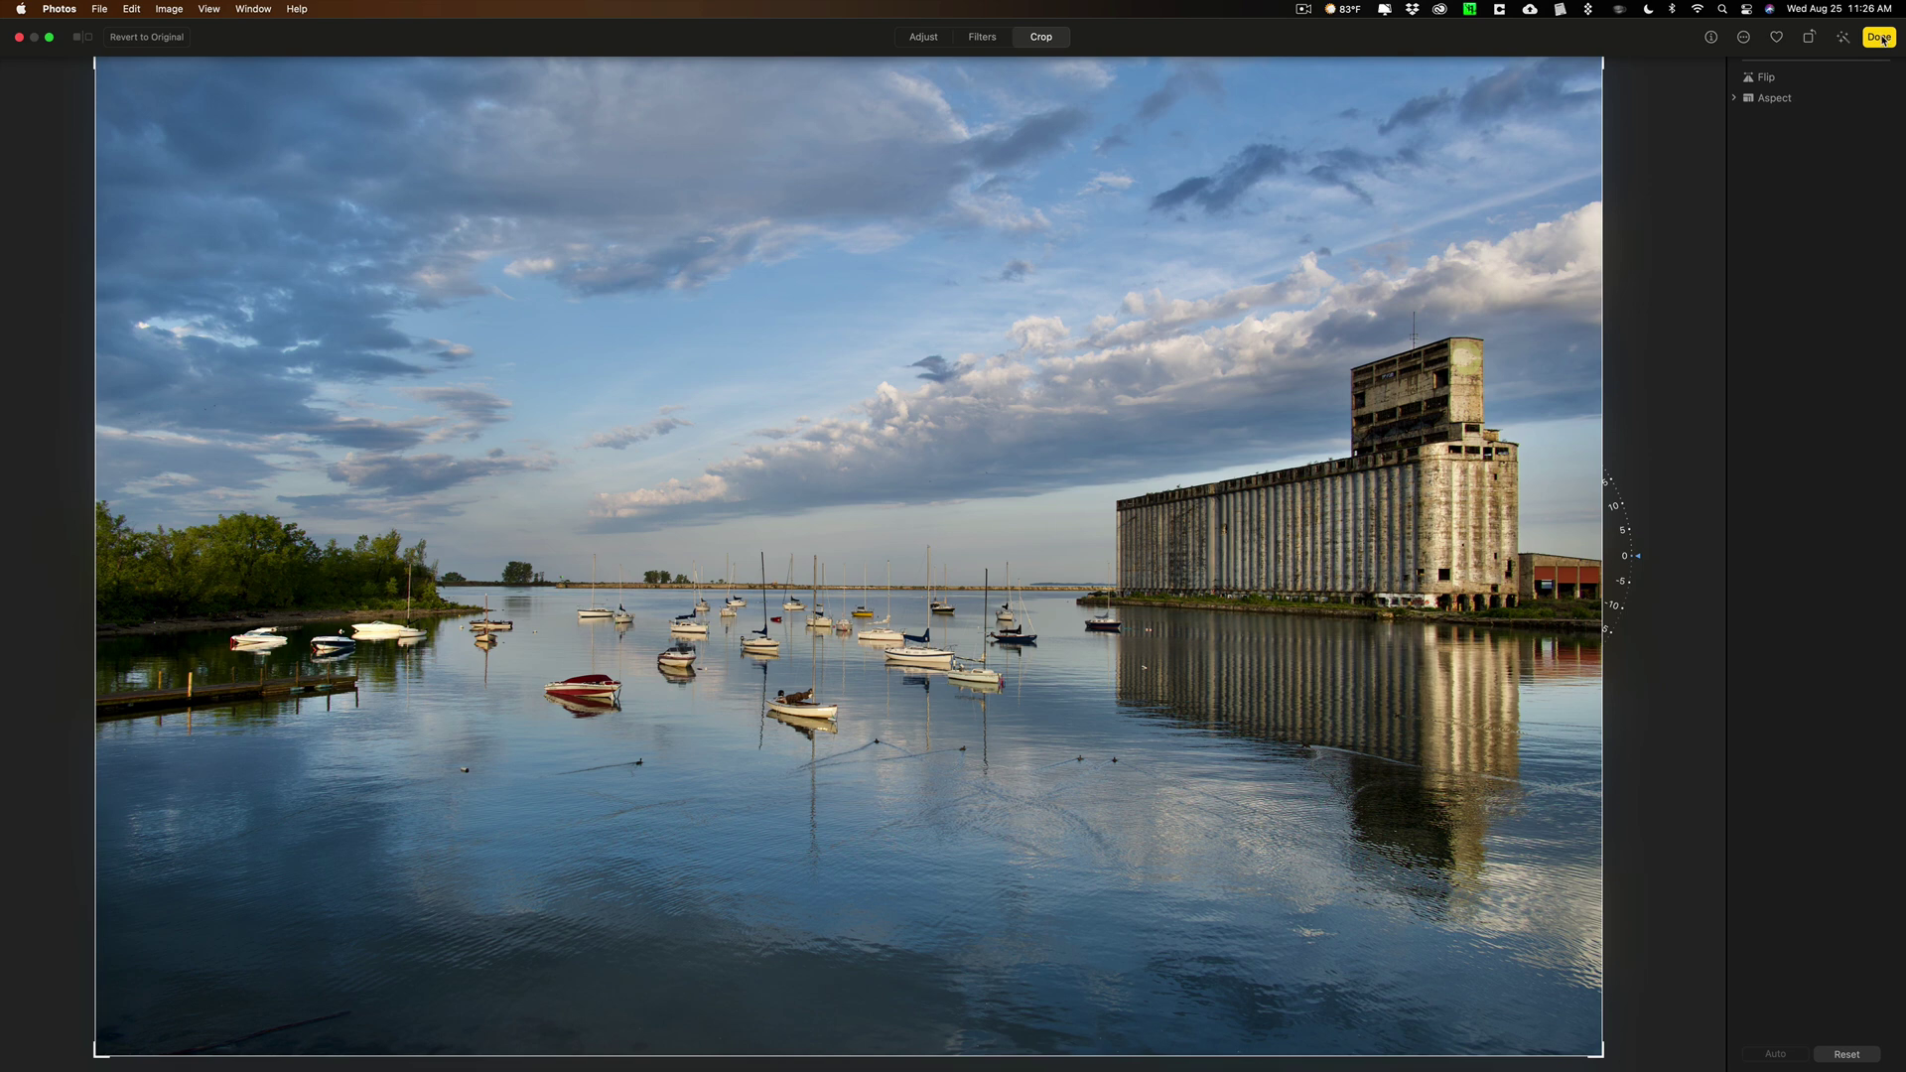
left_click(983, 37)
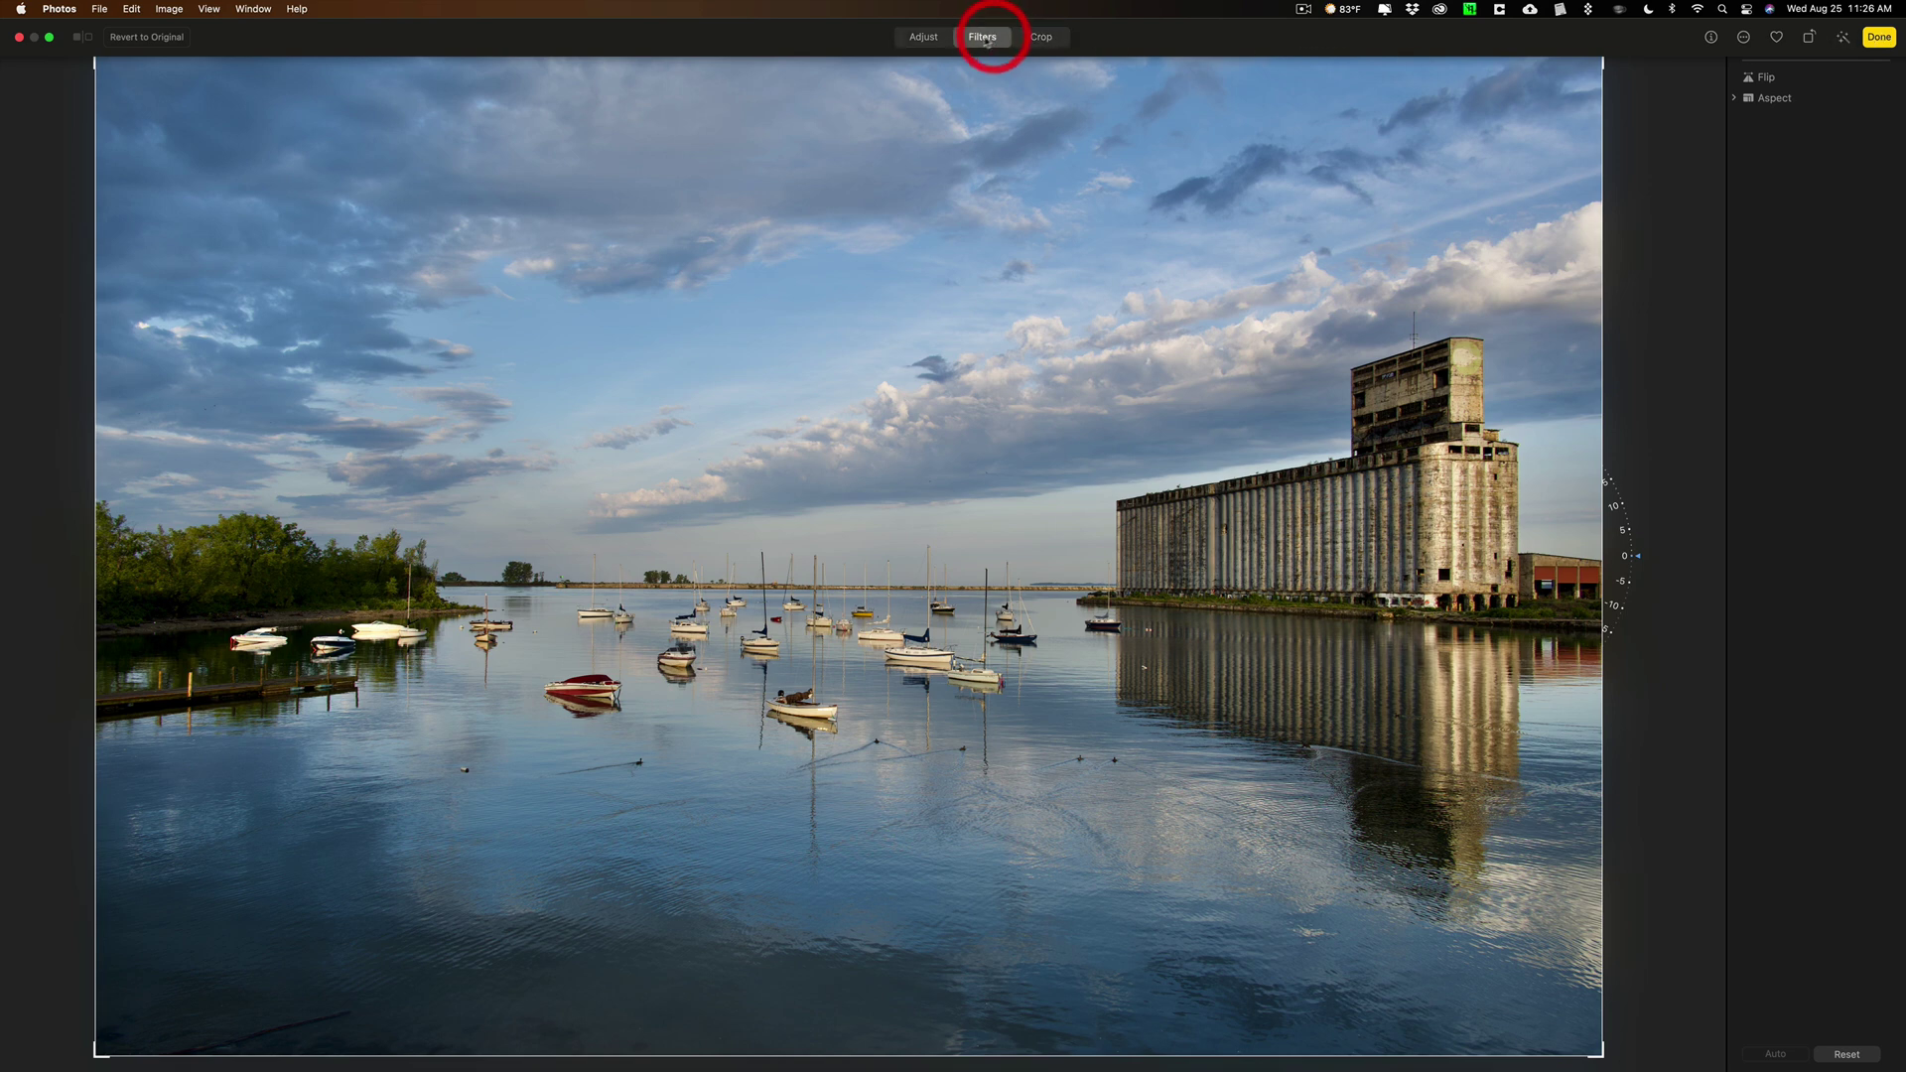
left_click(931, 43)
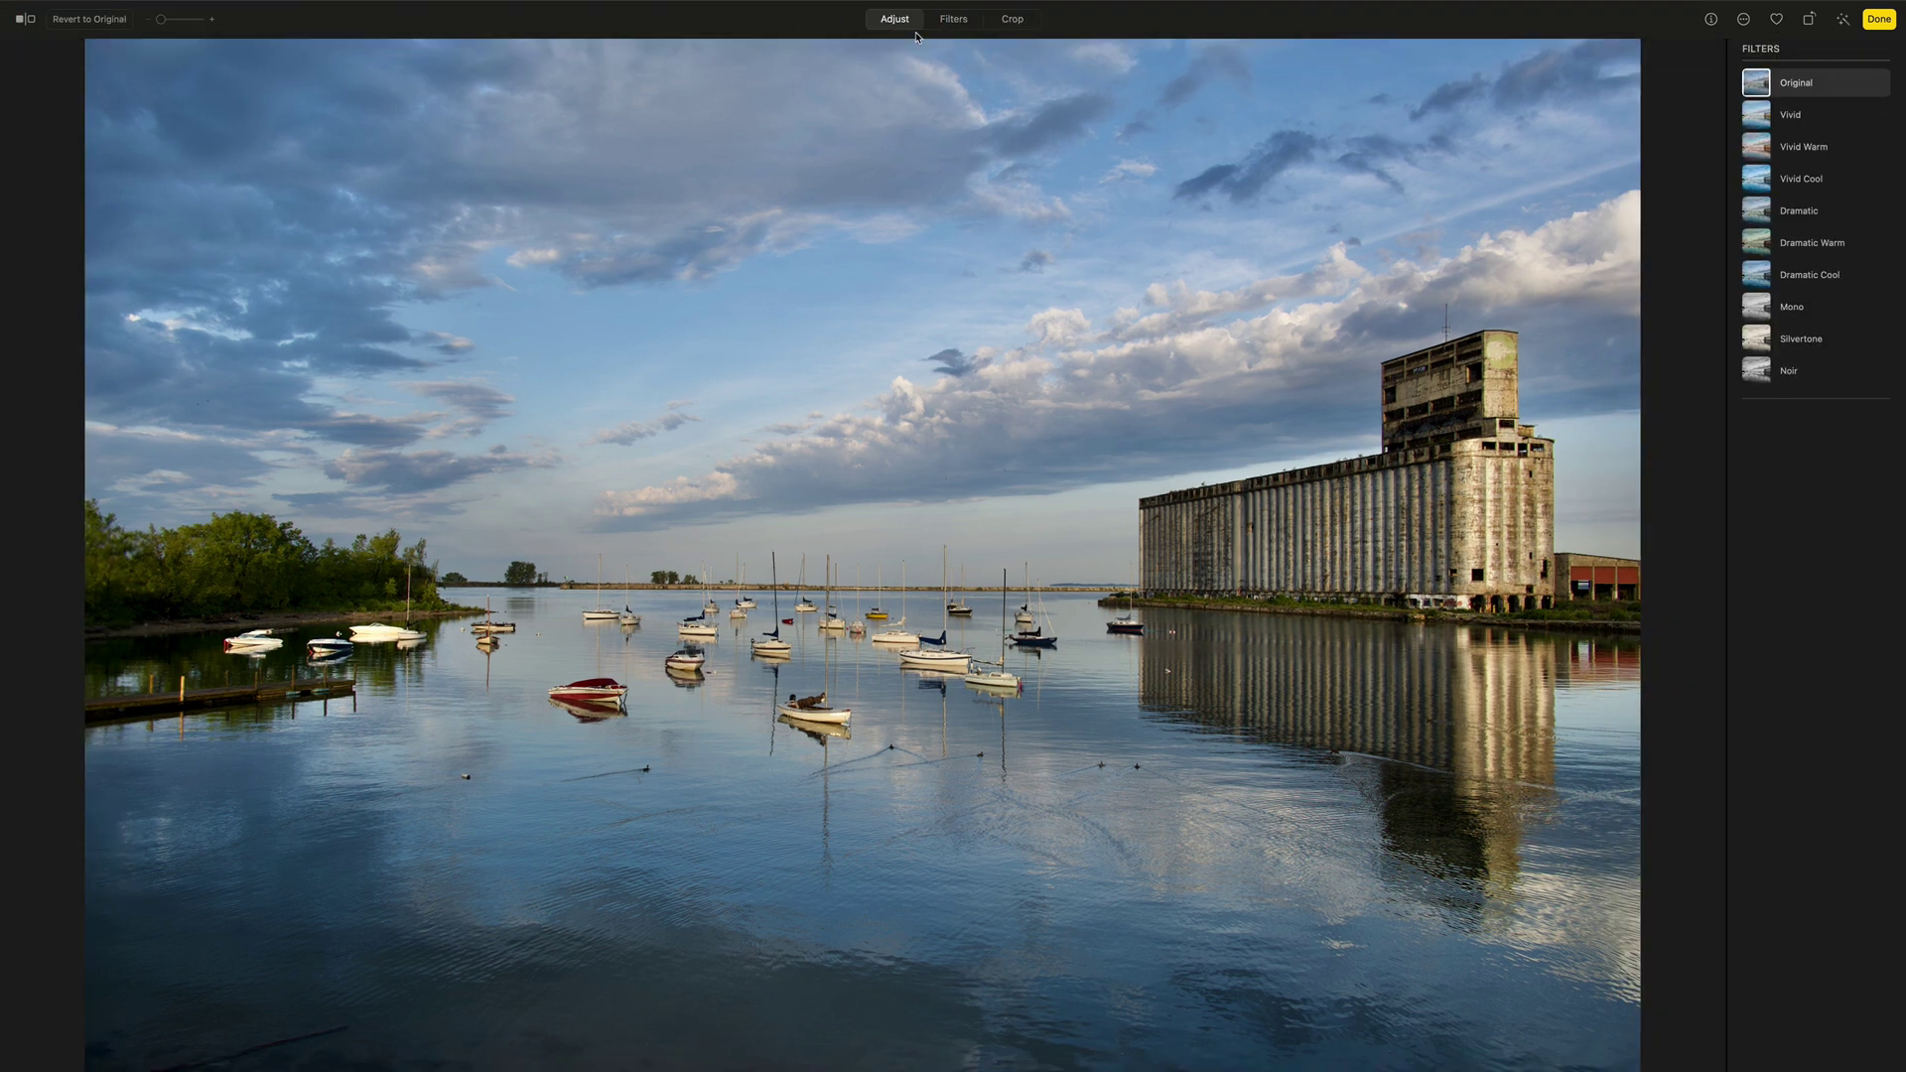
- Save the edits with Done, then open and close the Share menu without sharing
left_click(894, 20)
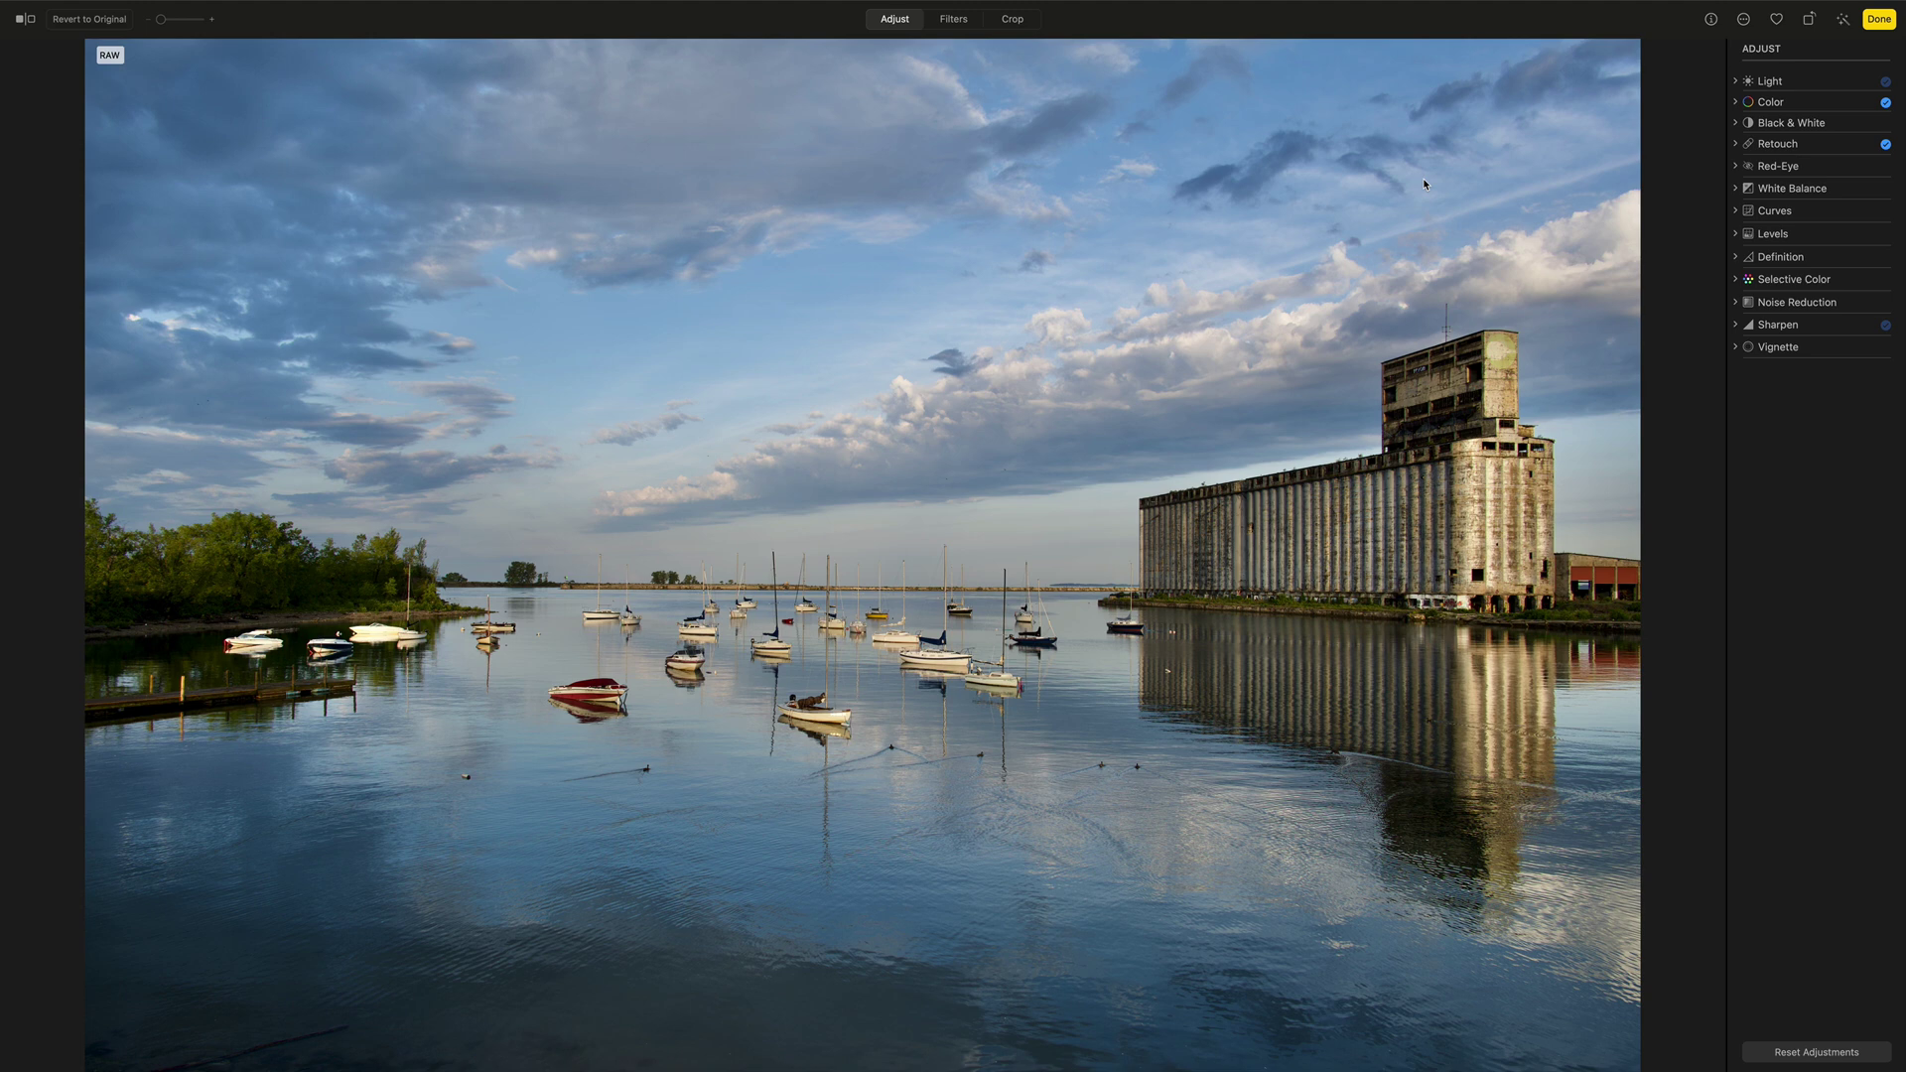
left_click(1879, 19)
mouse_move(1724, 5)
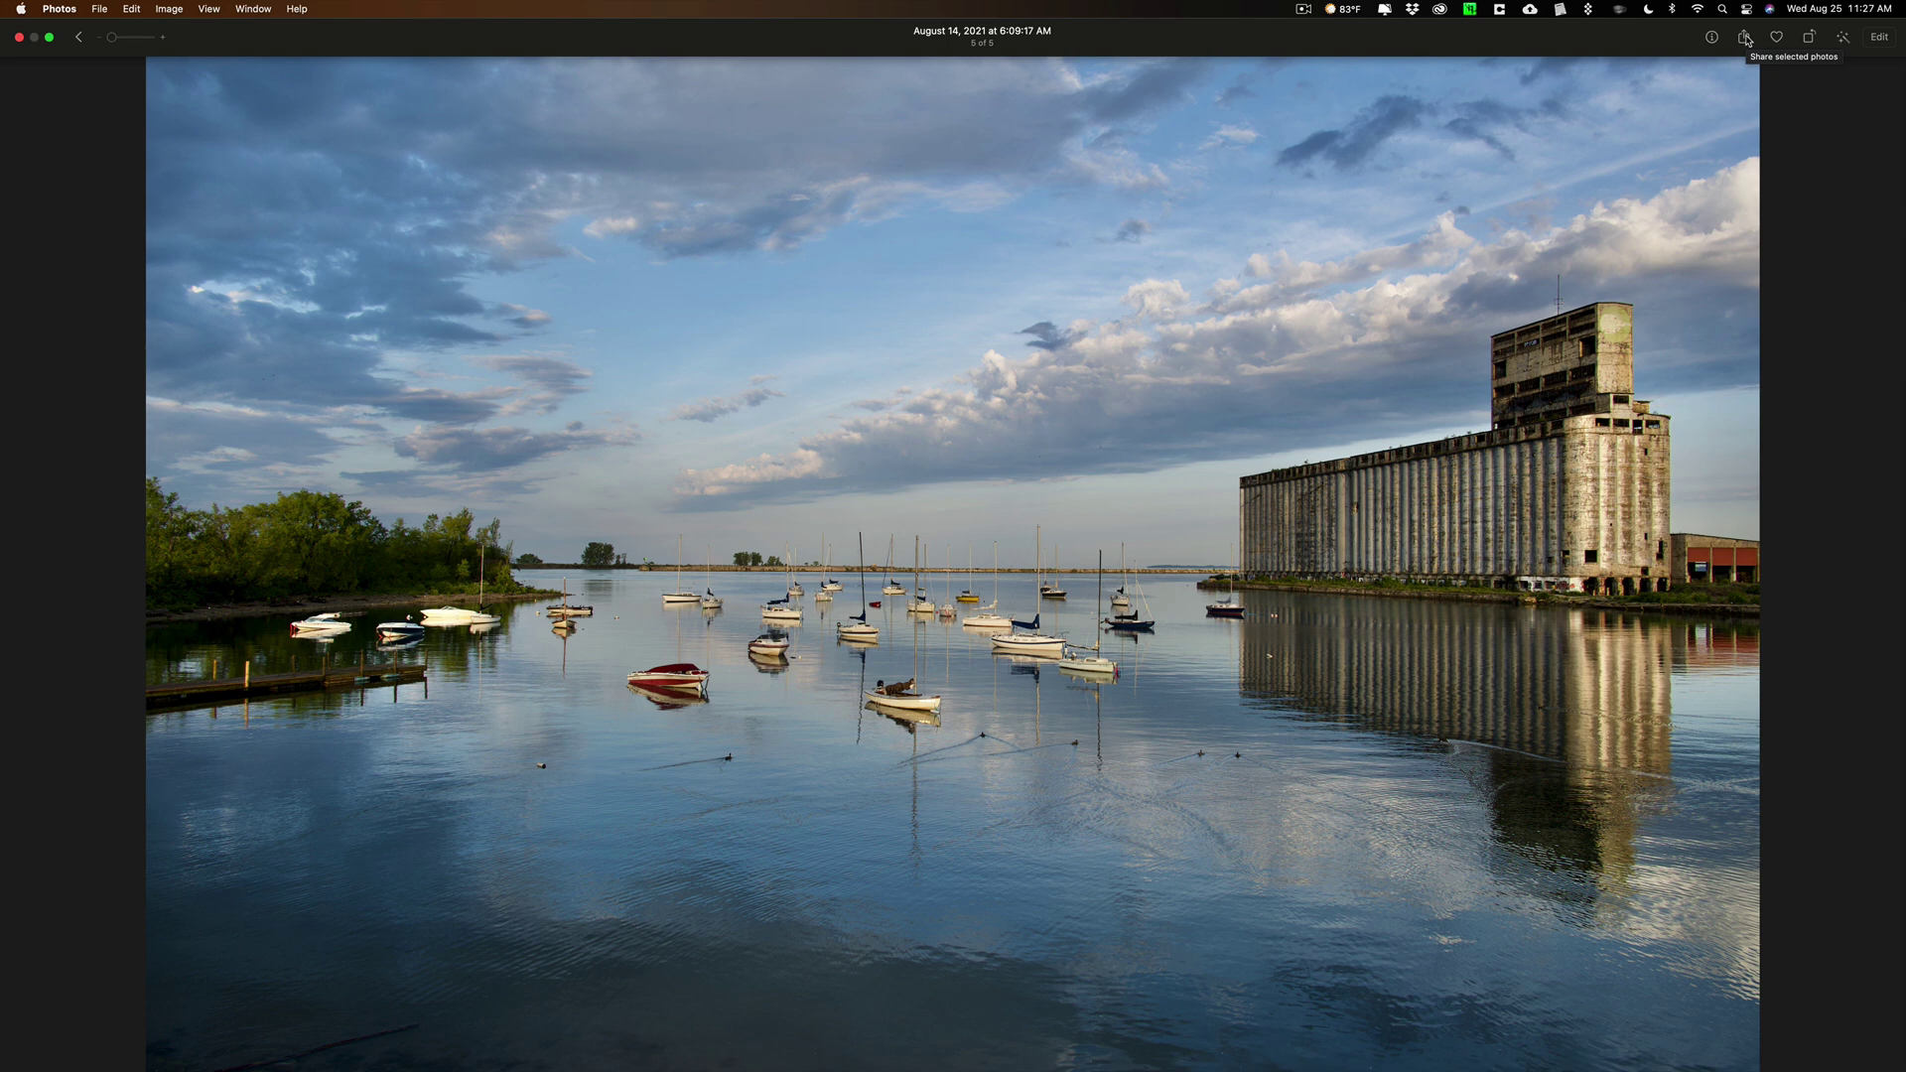
left_click(1745, 38)
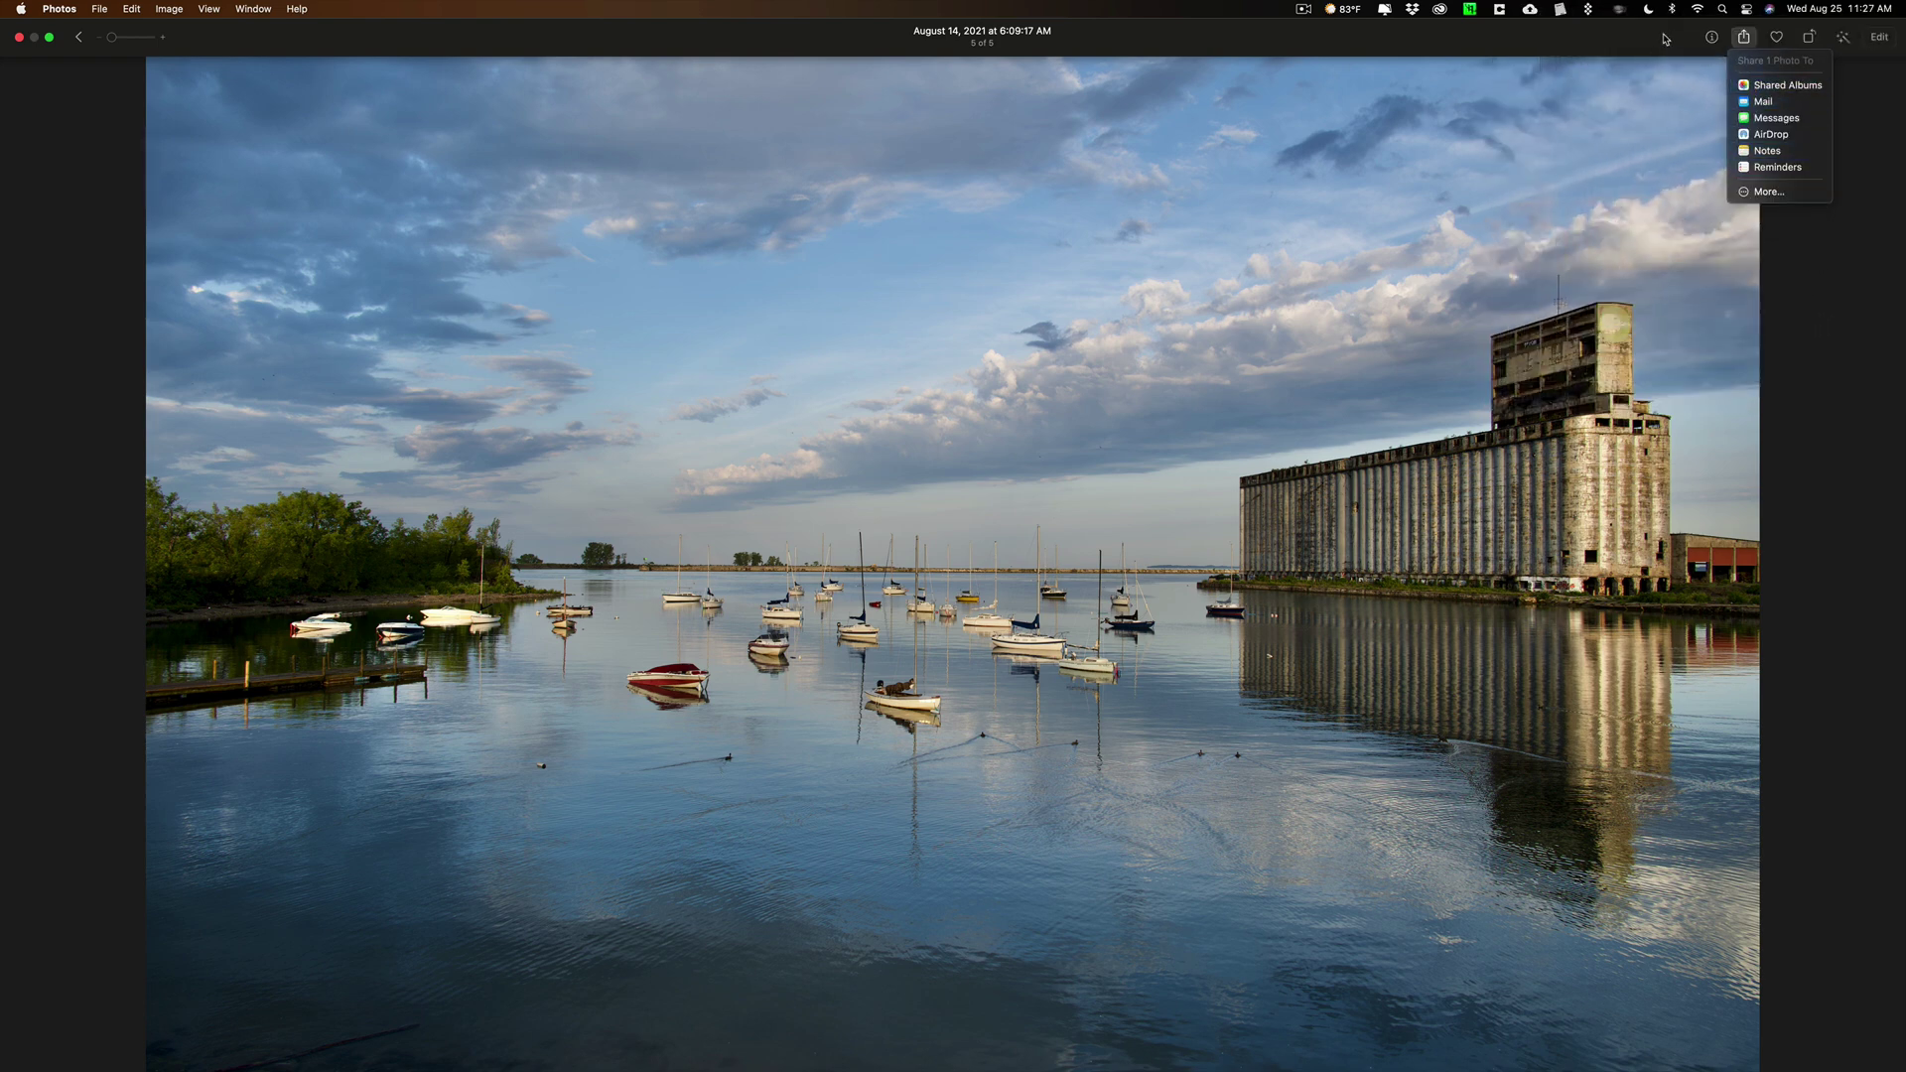
left_click(1663, 37)
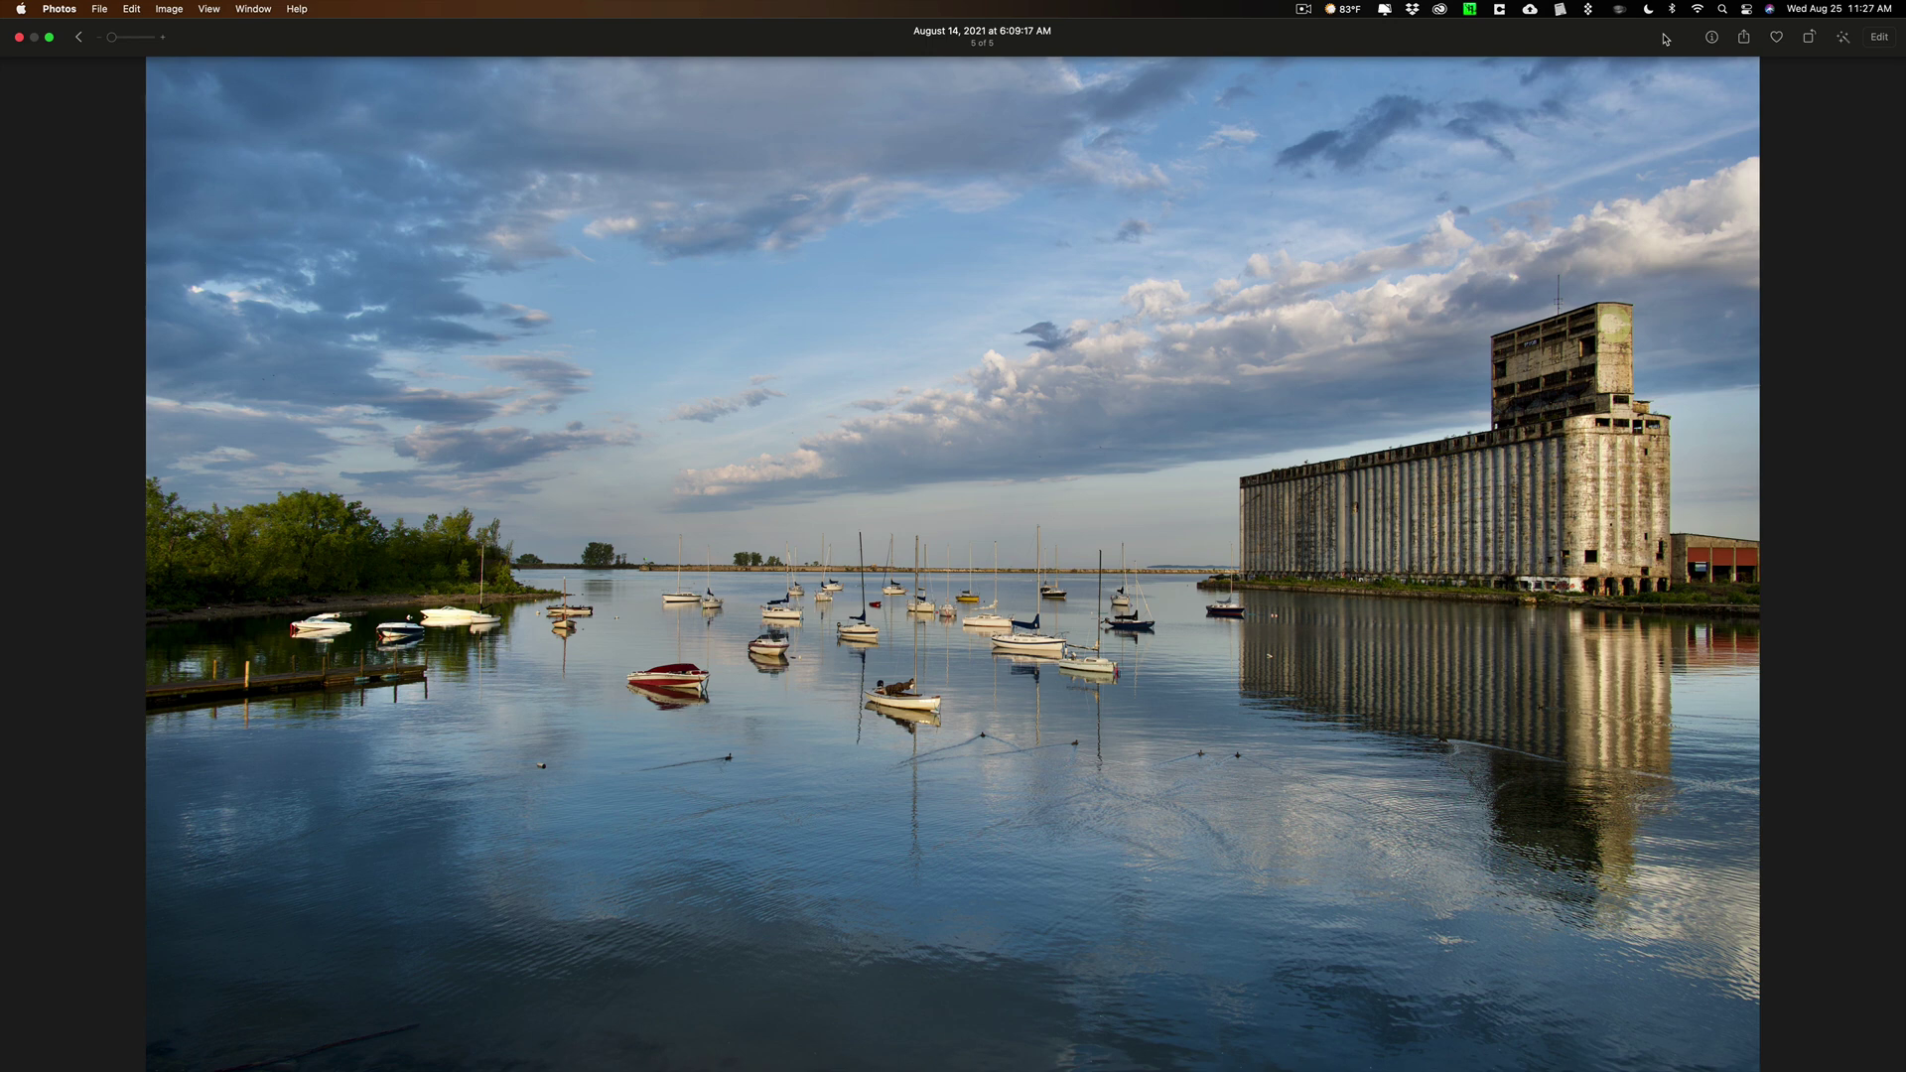
- Open the Export 1 Photo dialog from the File menu
left_click(98, 11)
mouse_move(243, 221)
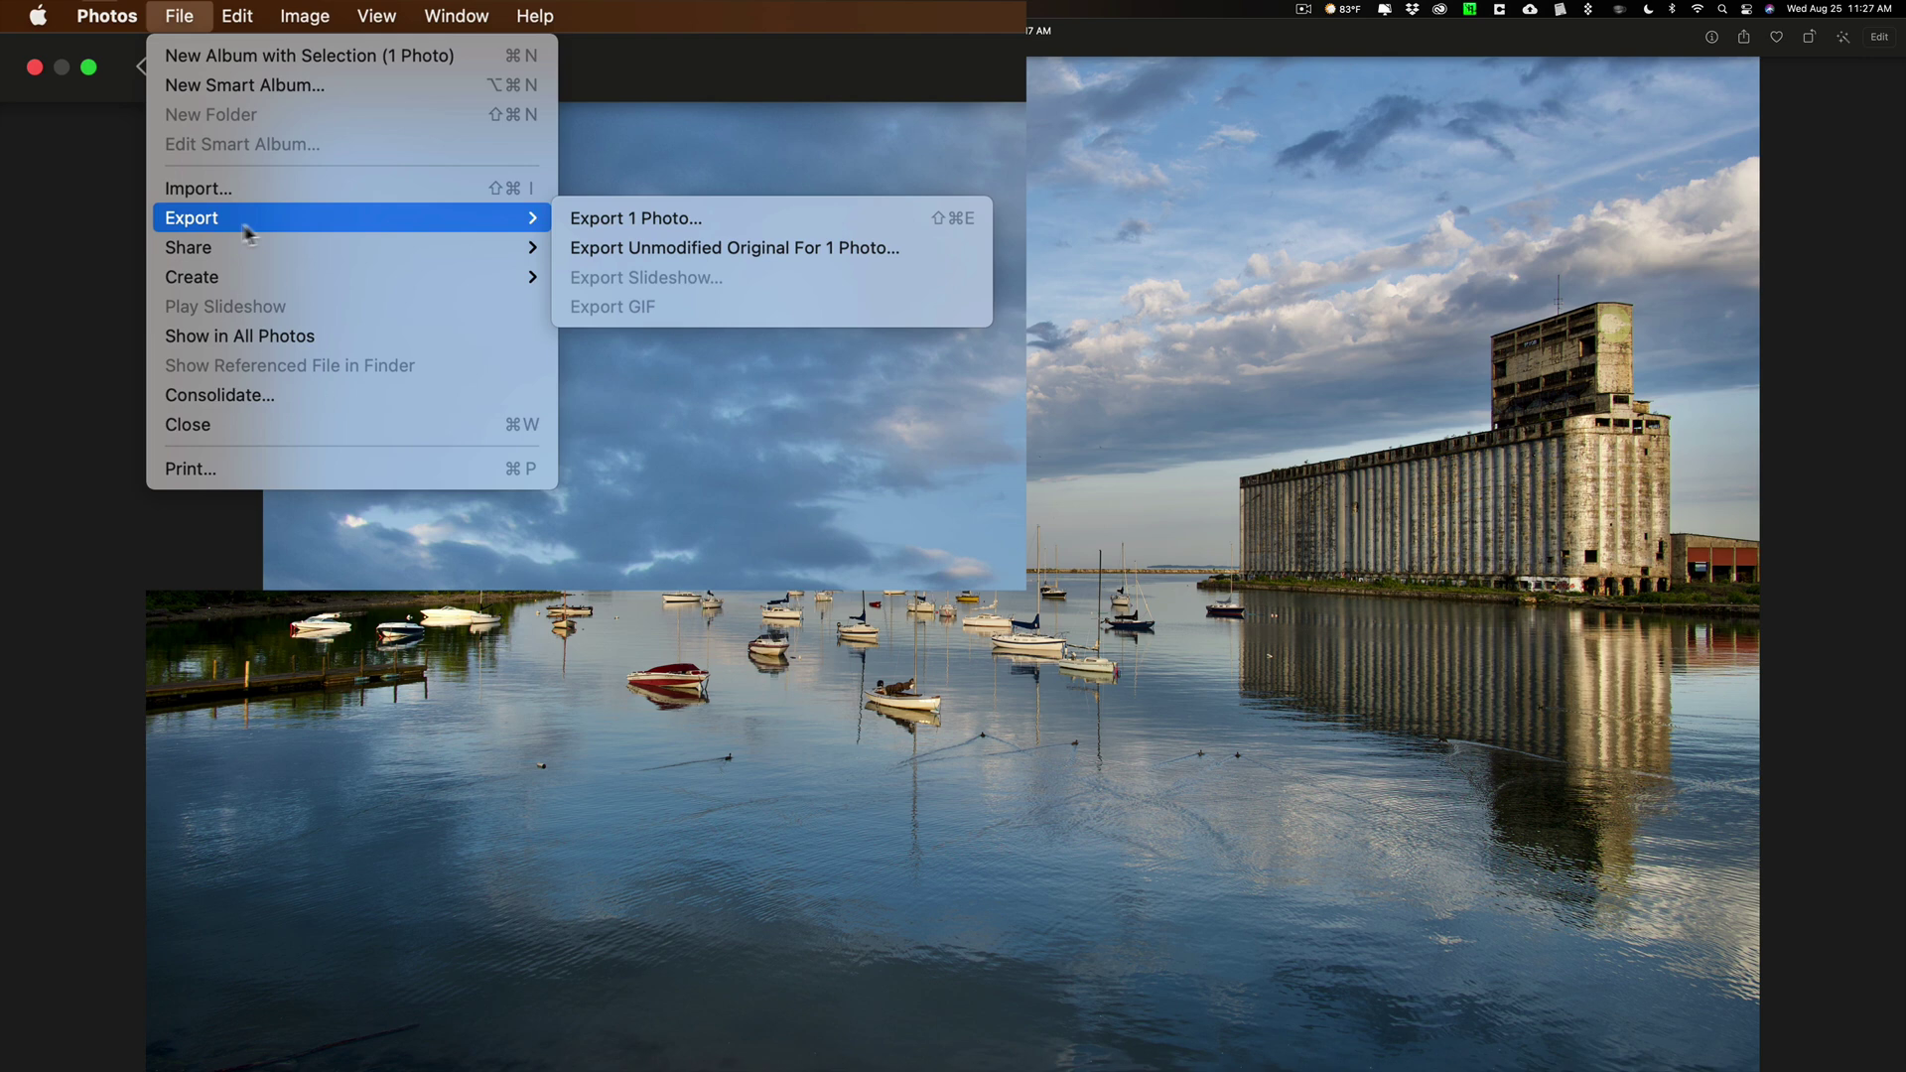
left_click(646, 226)
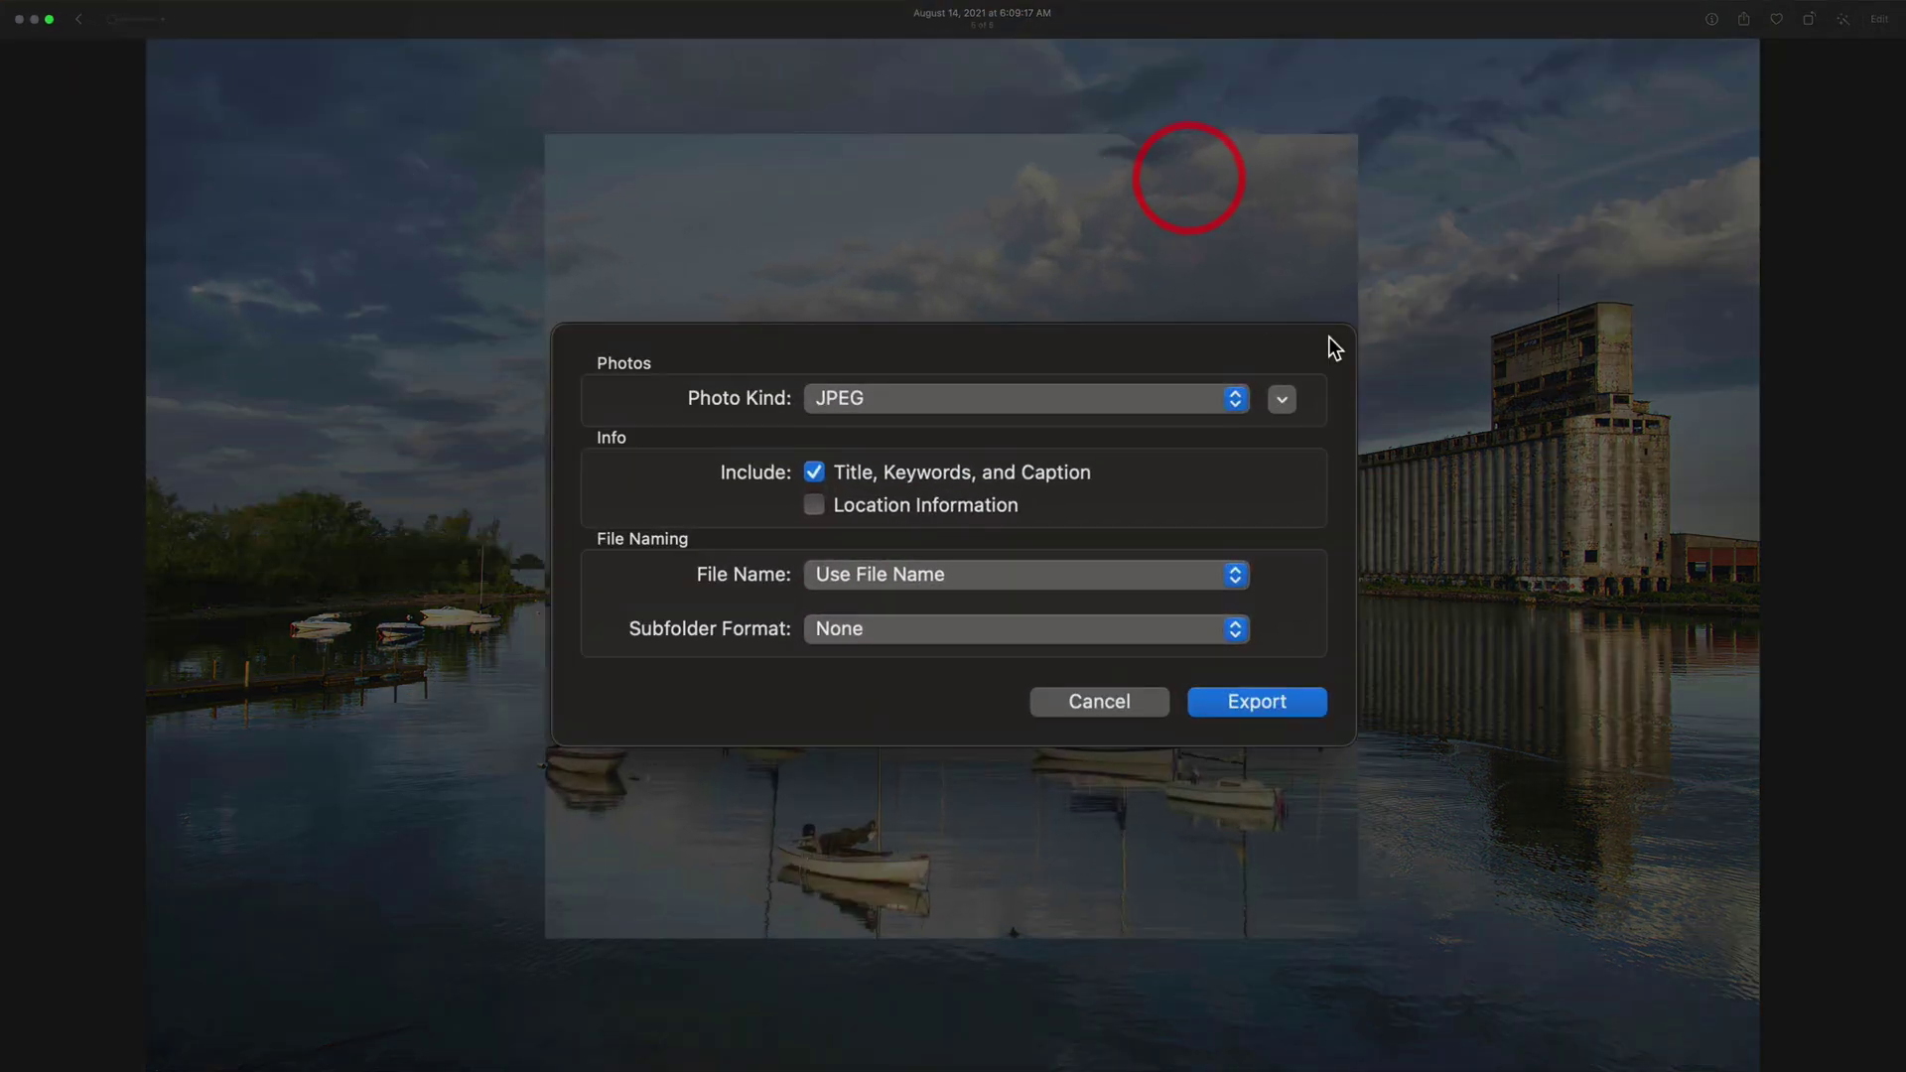
- Set the export to JPEG quality Maximum with the sRGB colour profile
left_click(1282, 401)
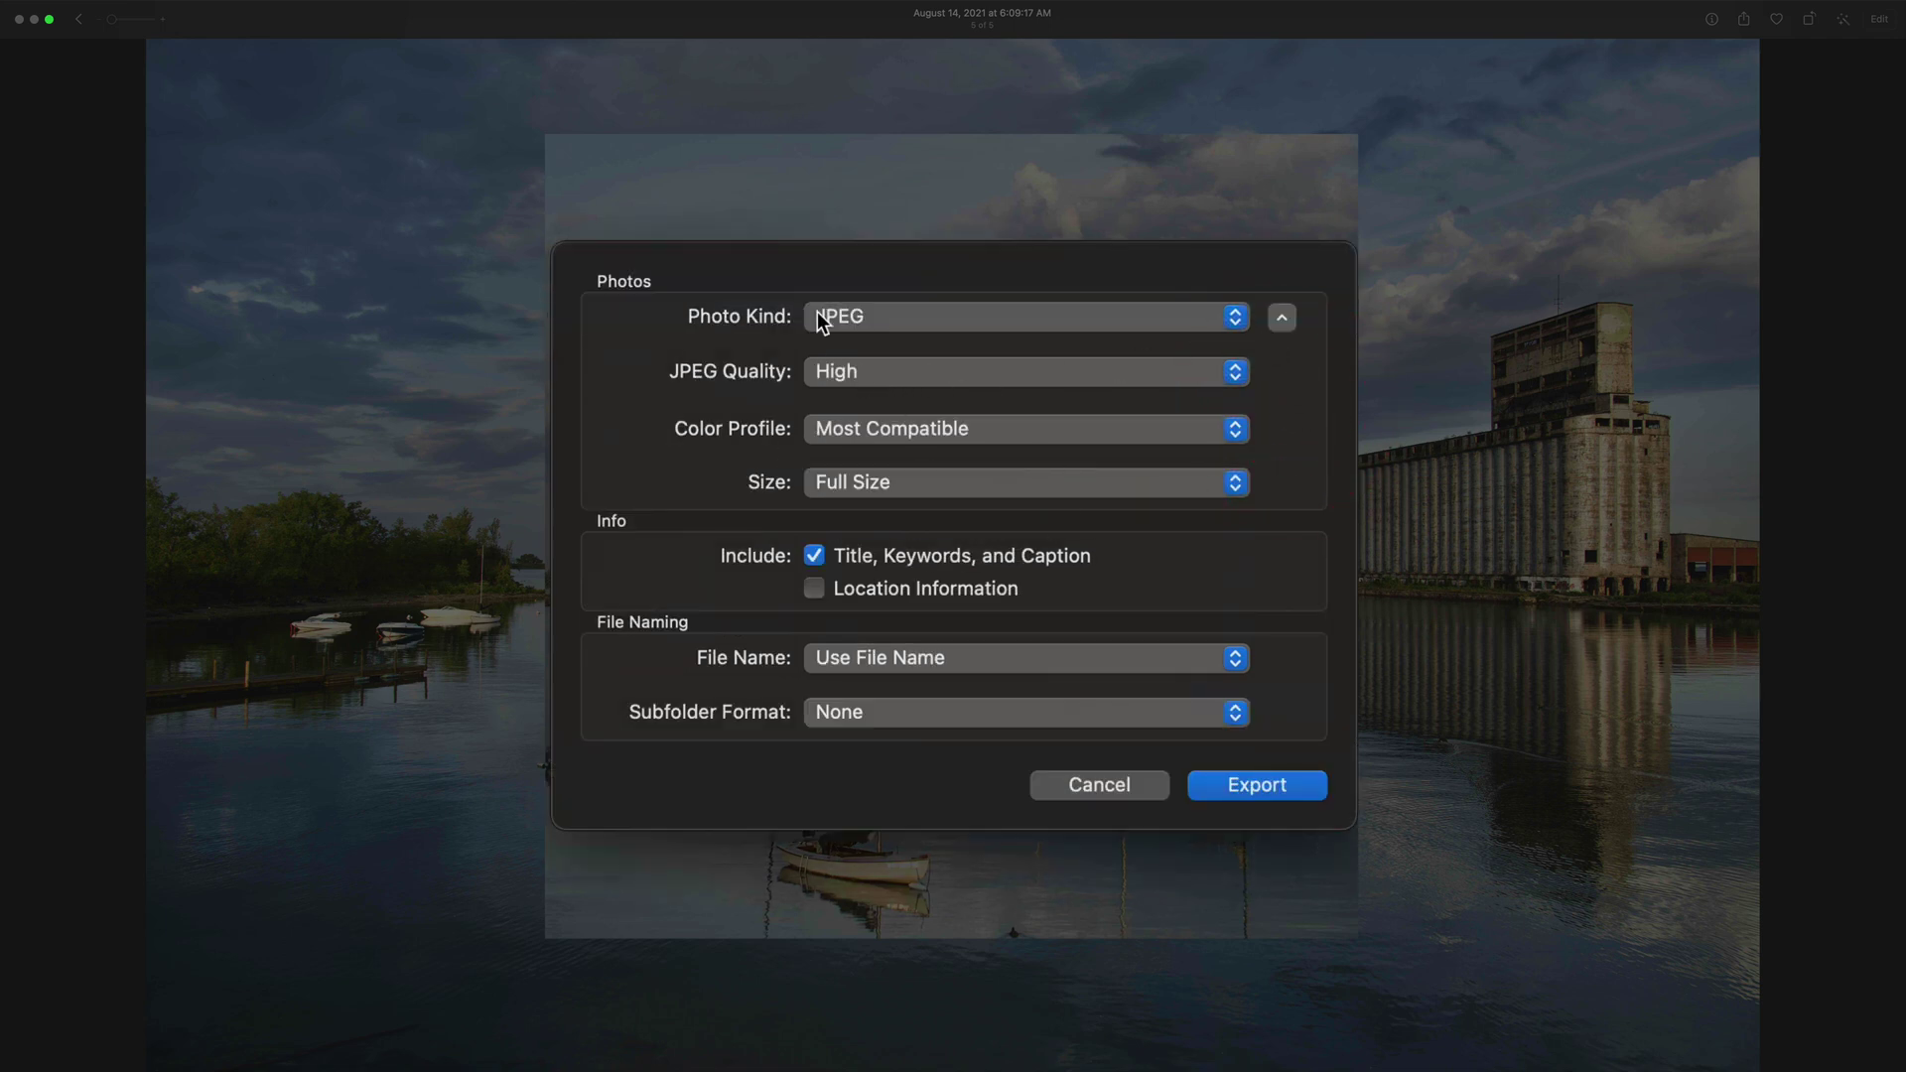
left_click(887, 373)
left_click(892, 409)
left_click(891, 436)
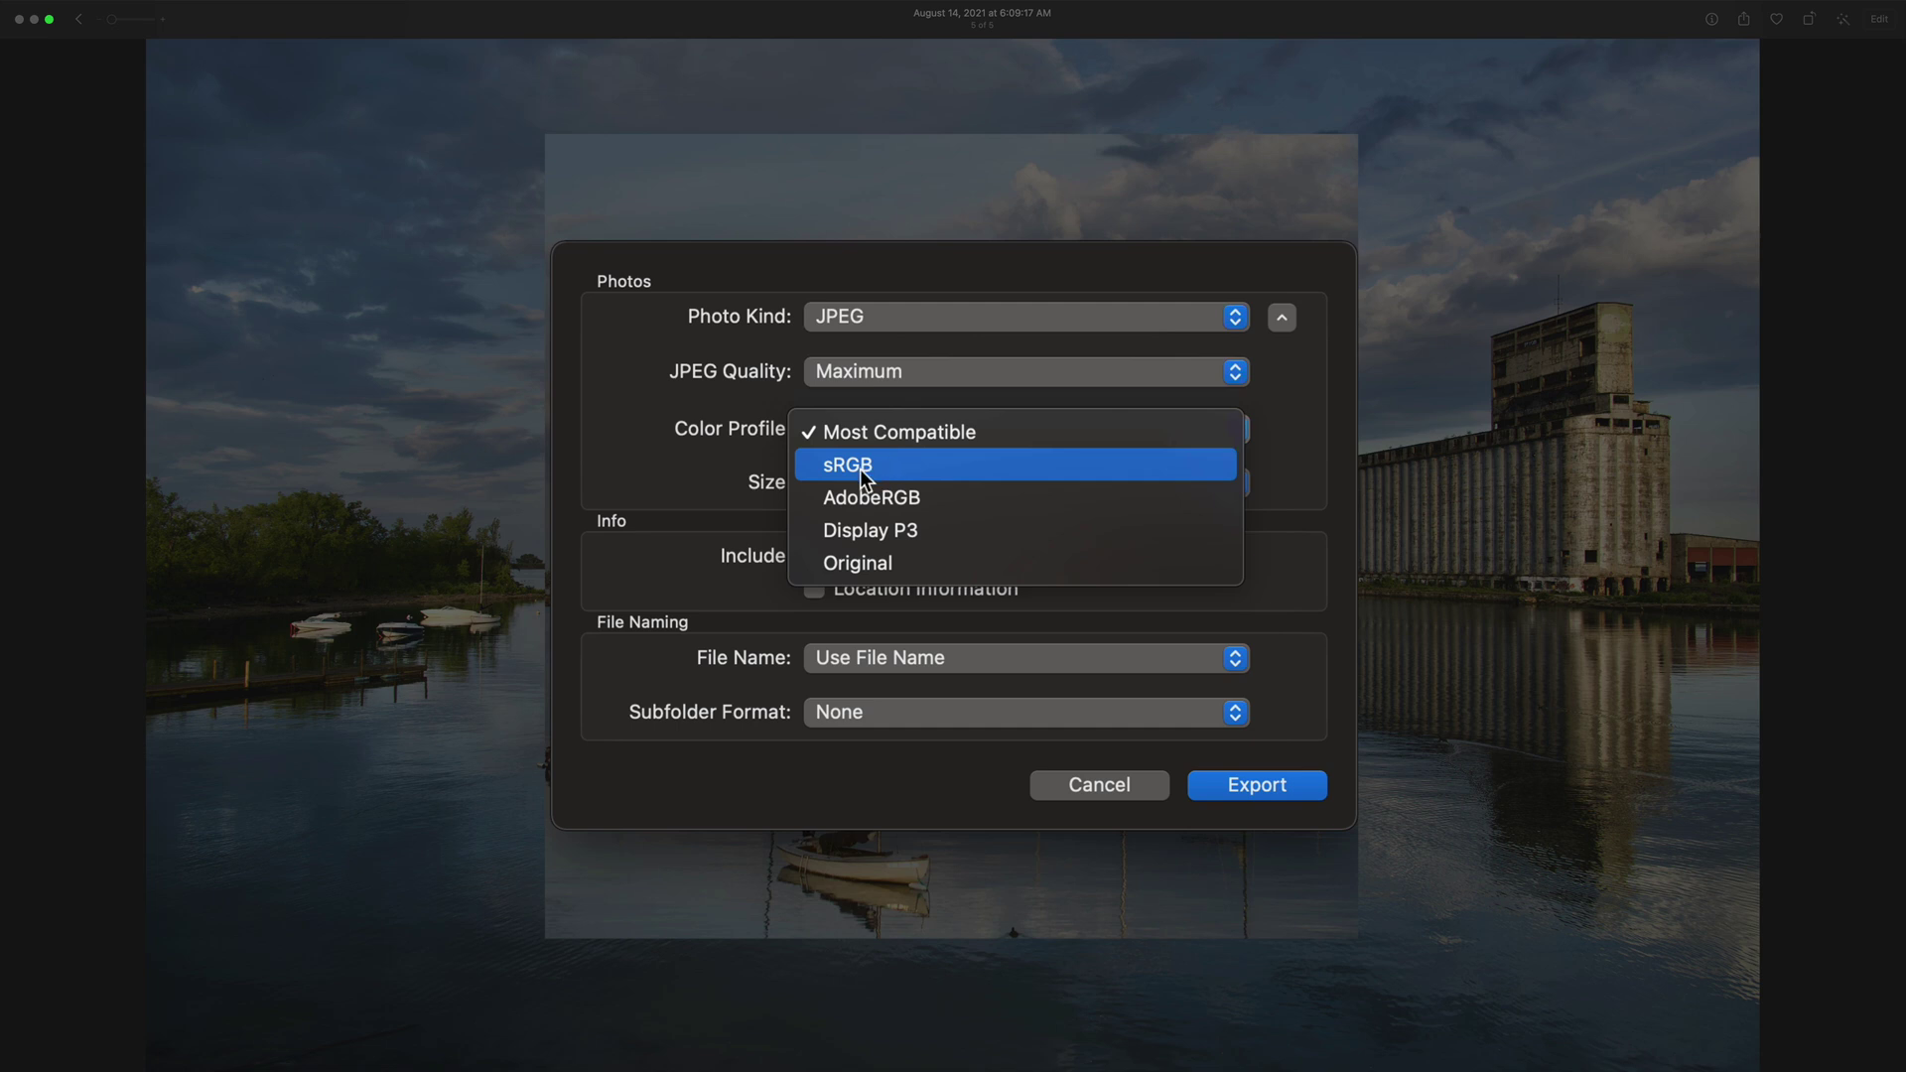
left_click(860, 467)
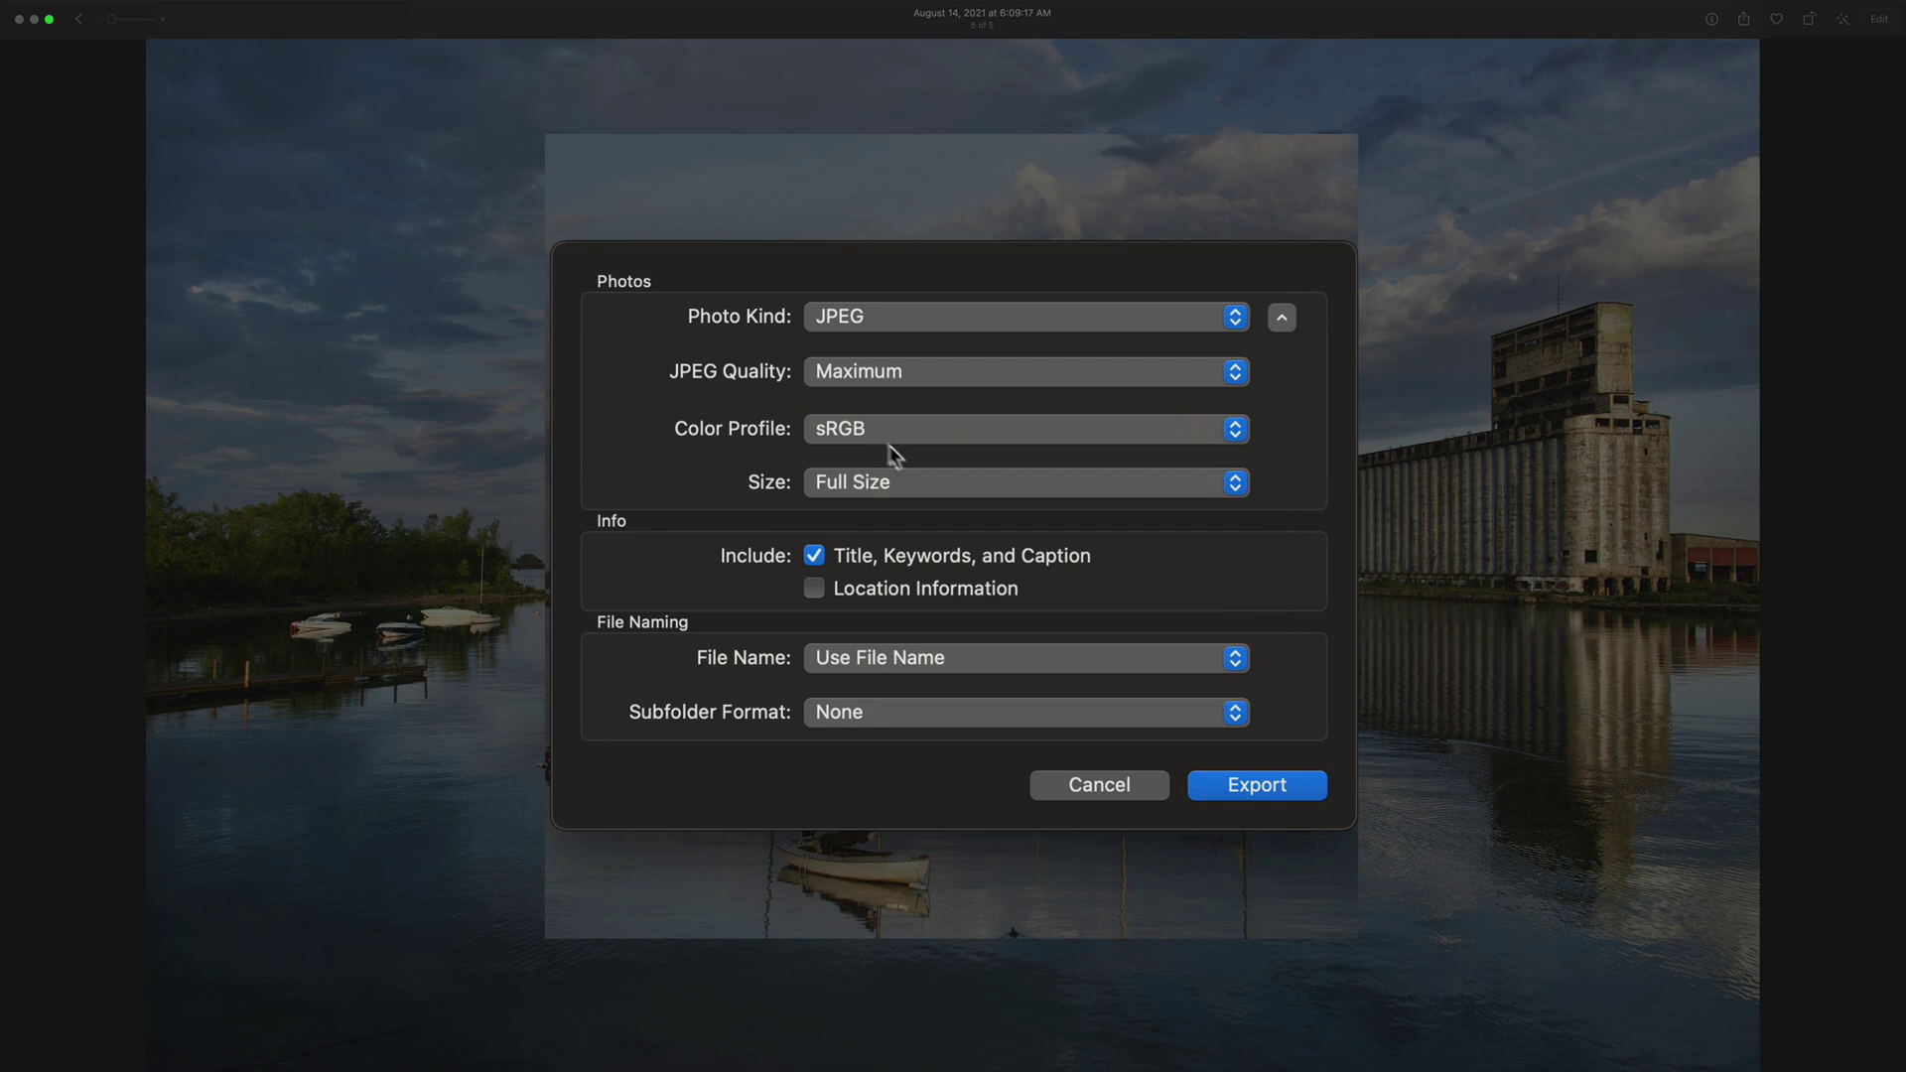
left_click(901, 482)
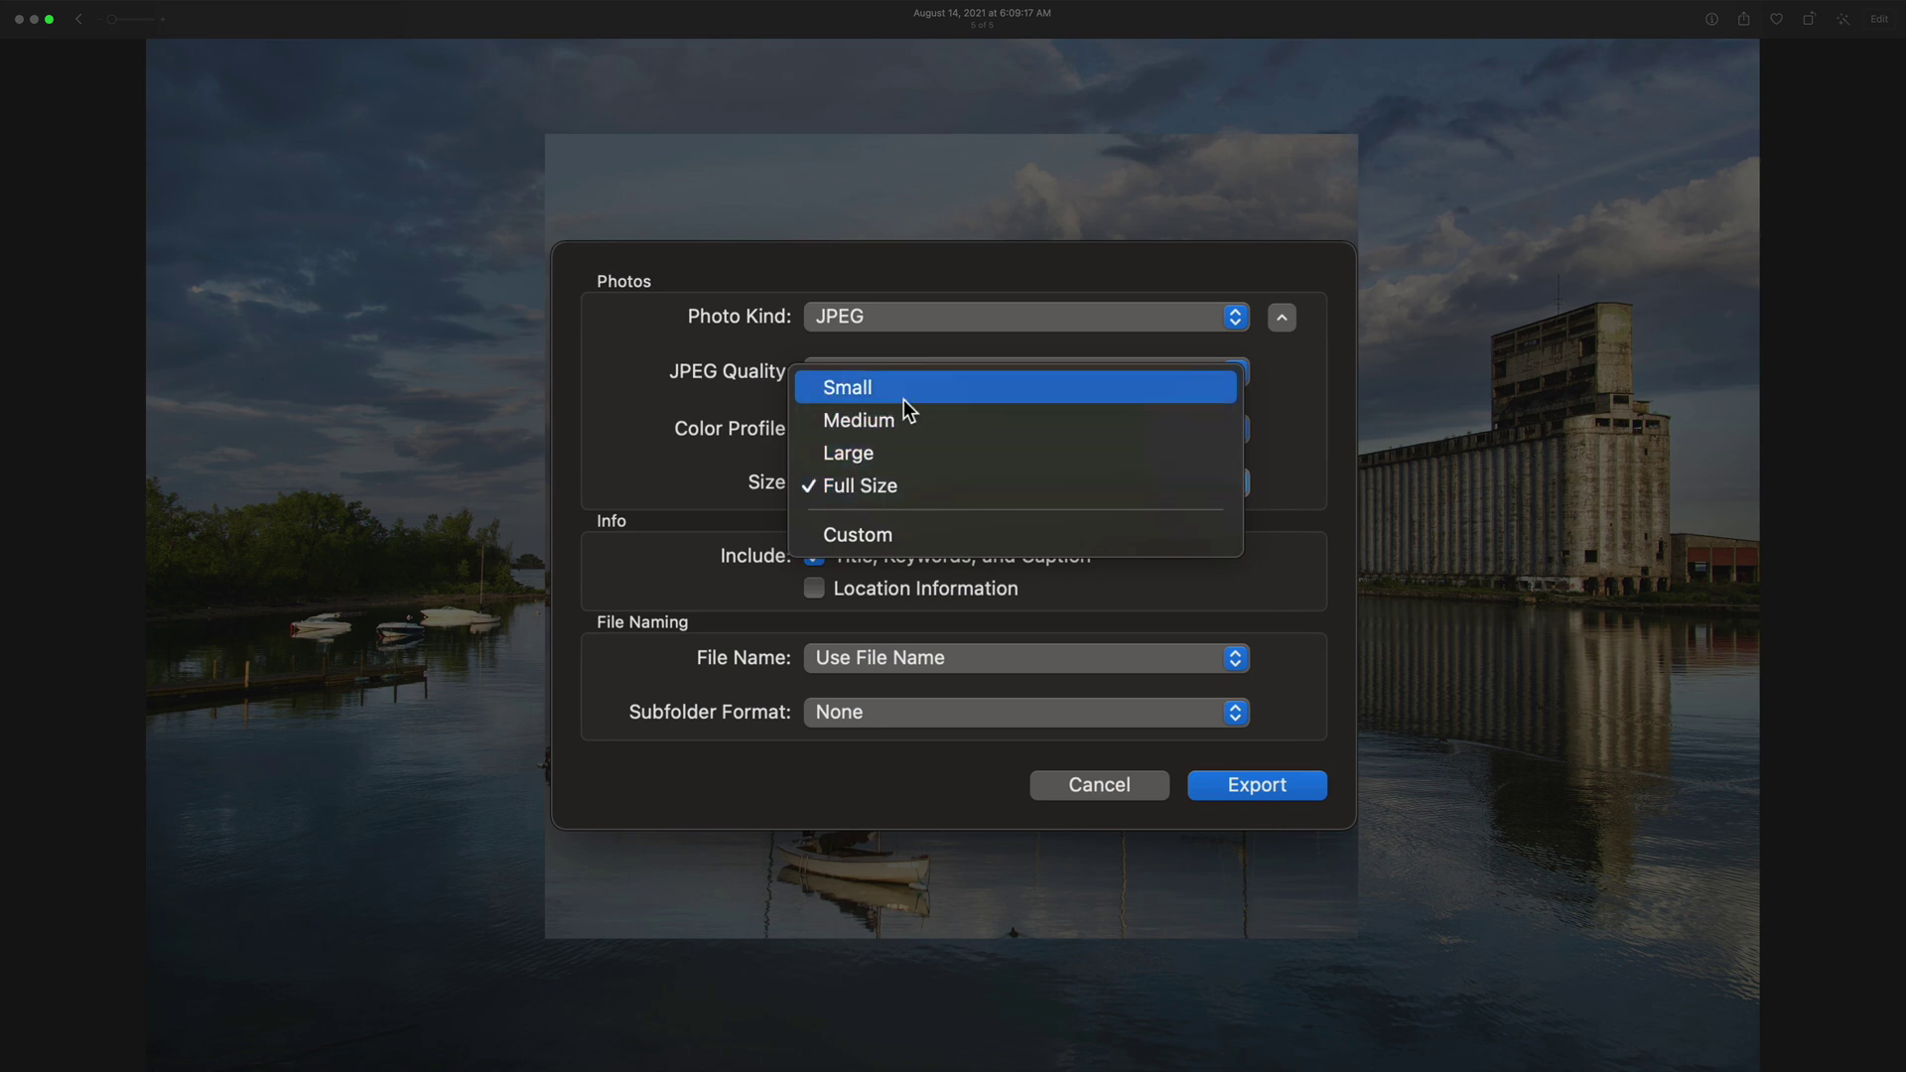
- Limit the export to a Custom size of 1080 px maximum width, keeping location information excluded
left_click(915, 534)
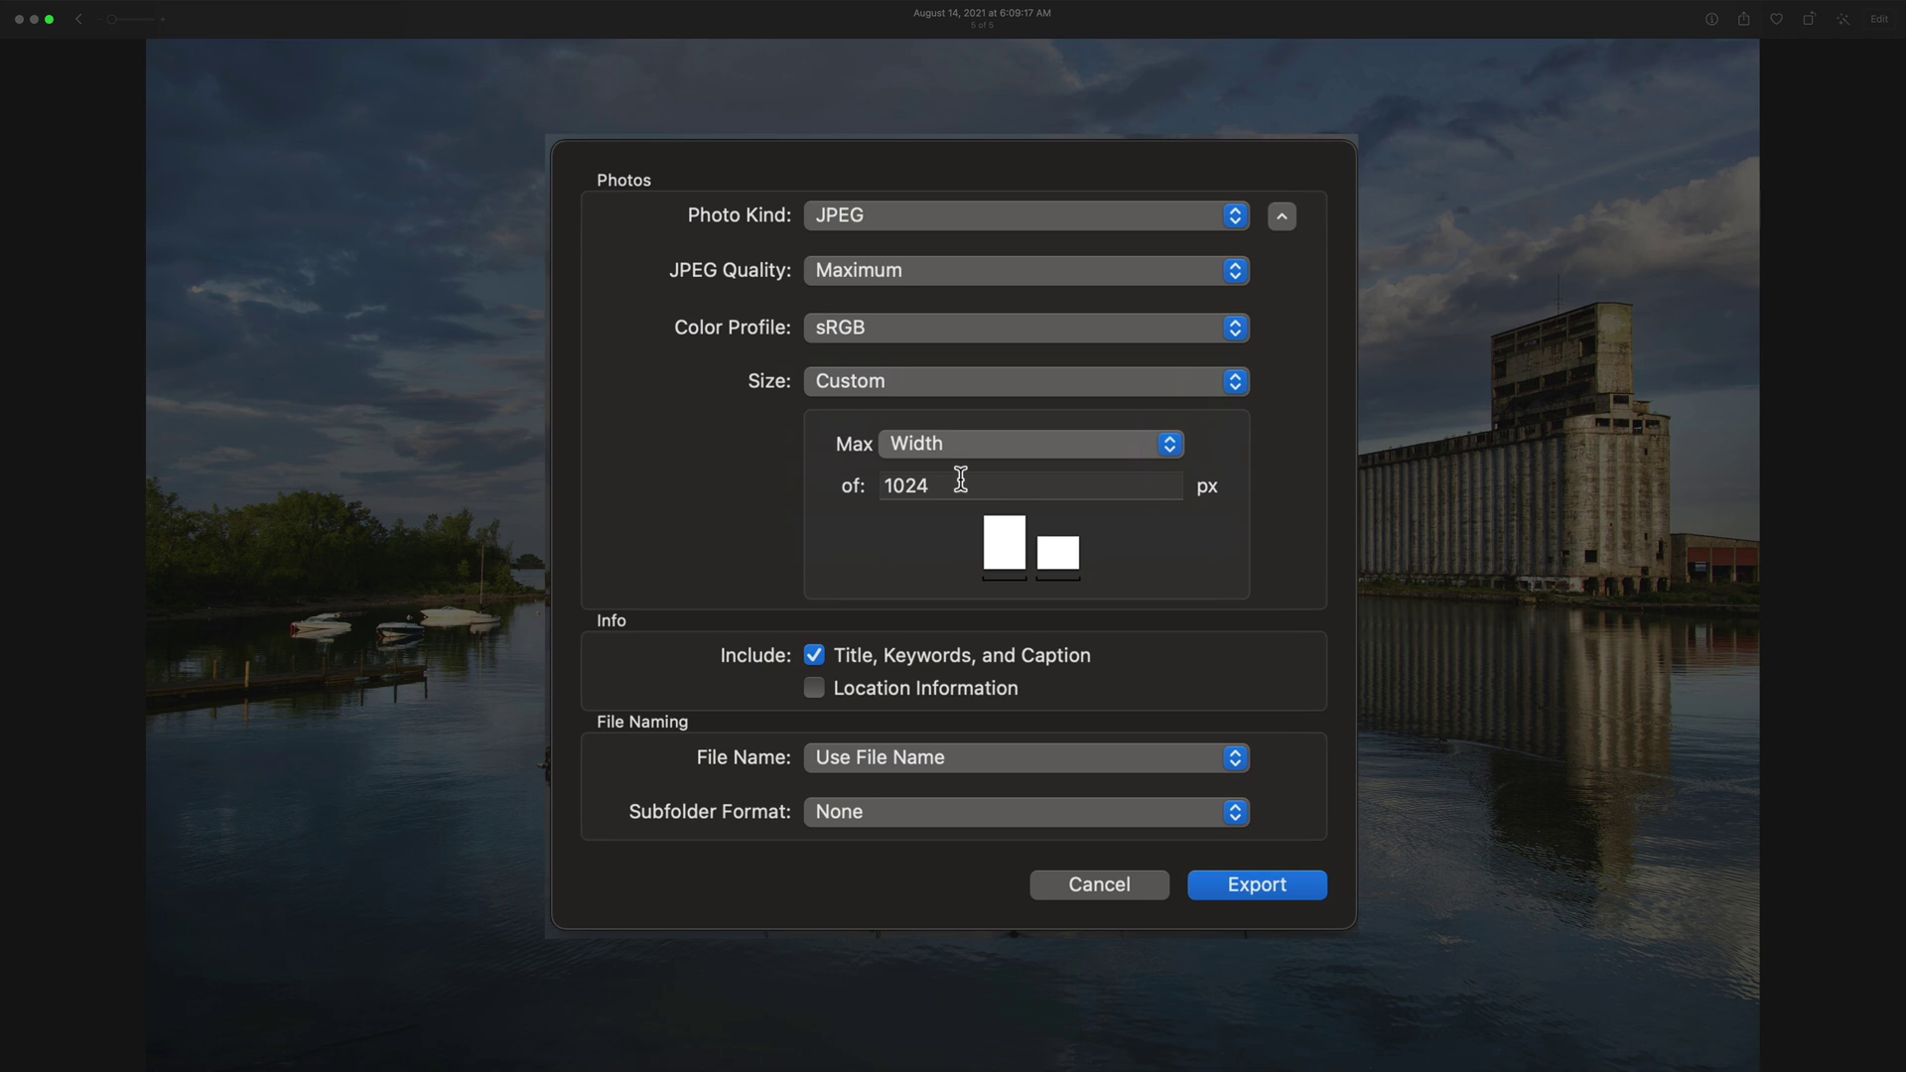
left_click(977, 449)
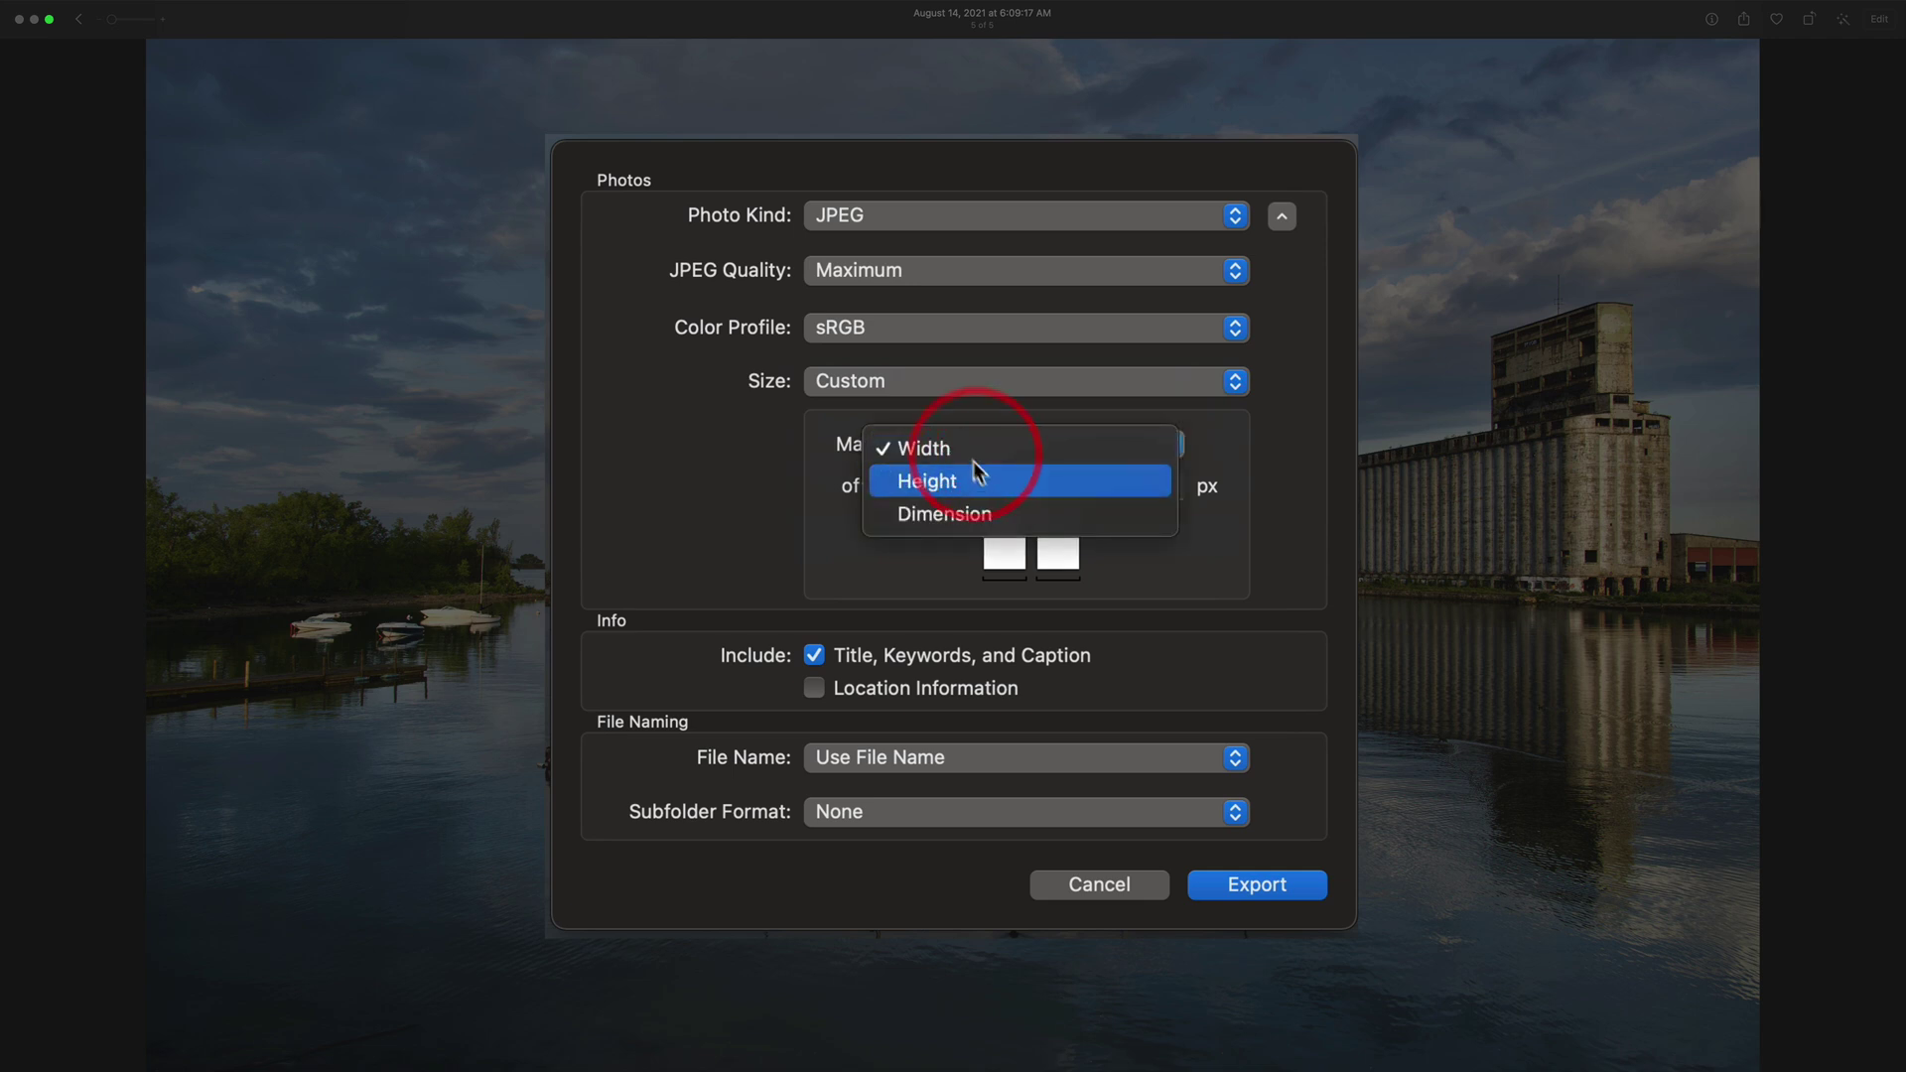
left_click(974, 450)
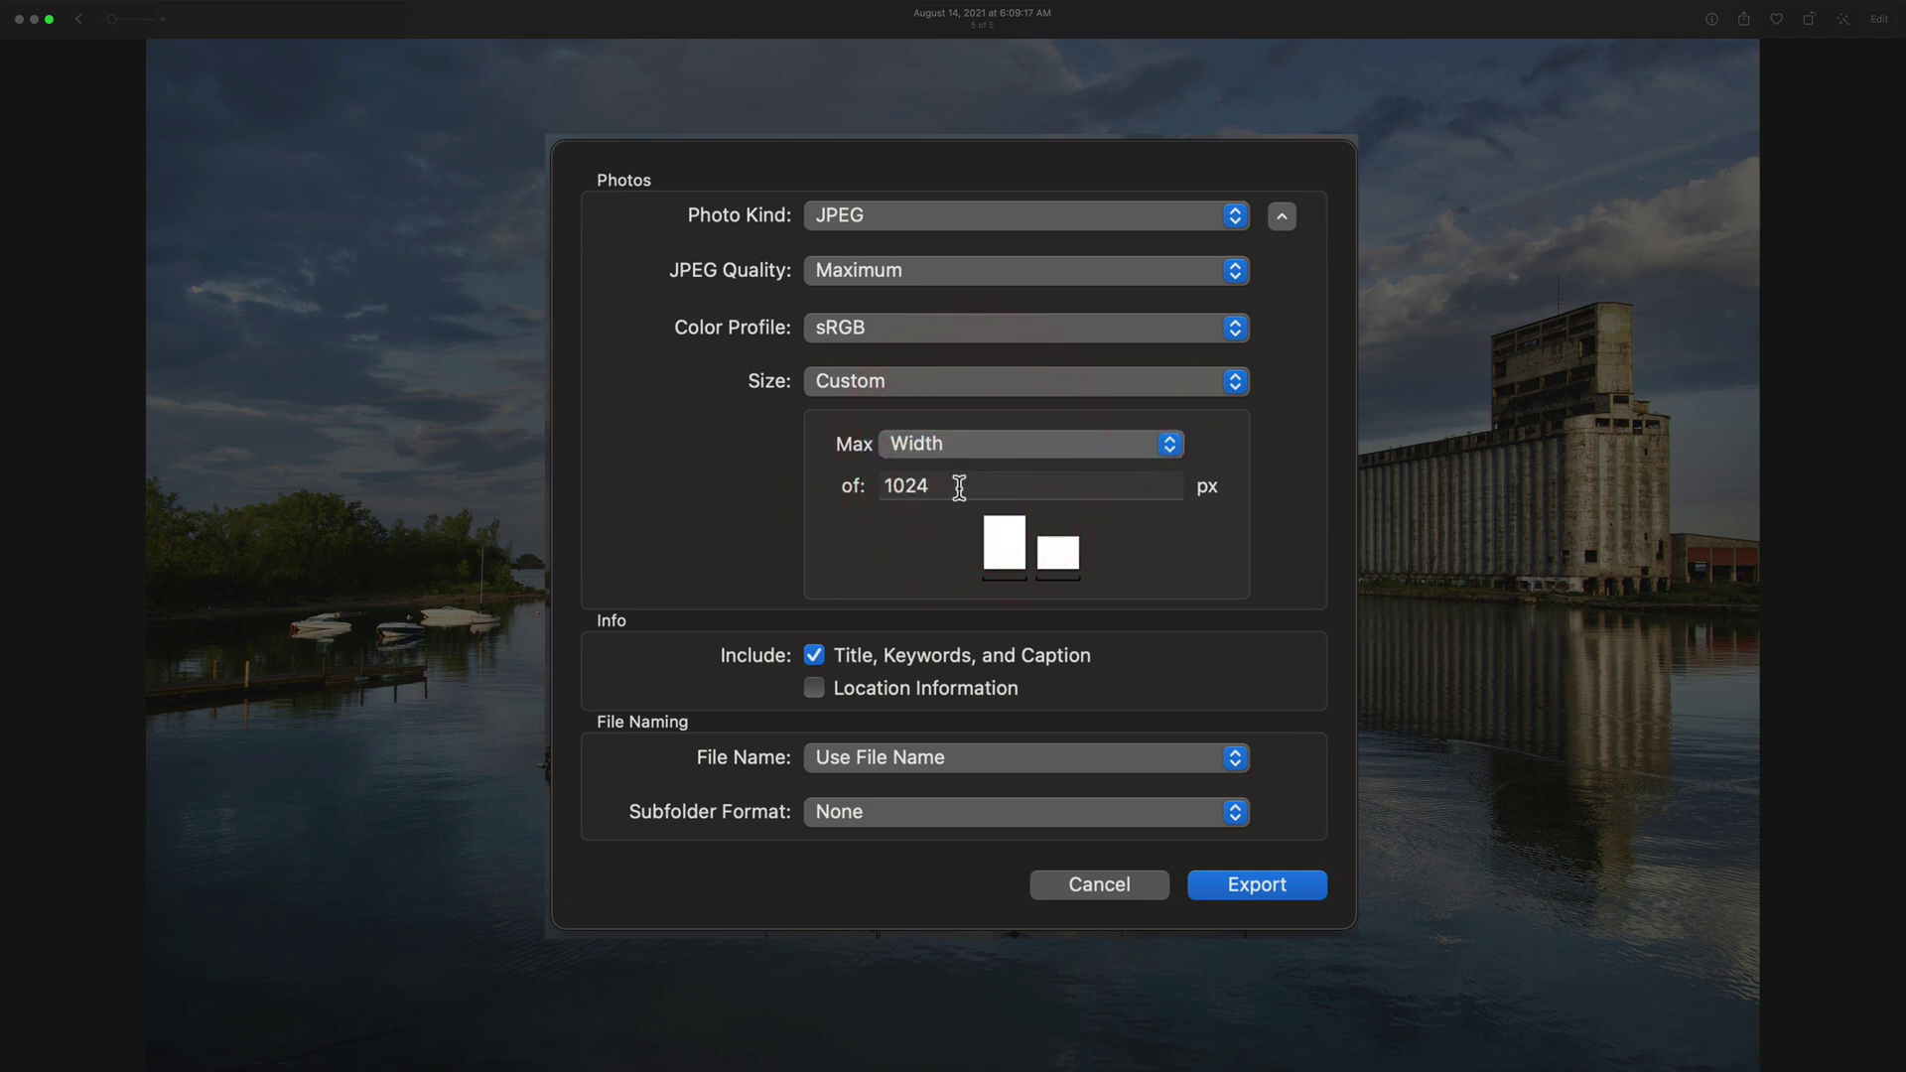
double_click(958, 487)
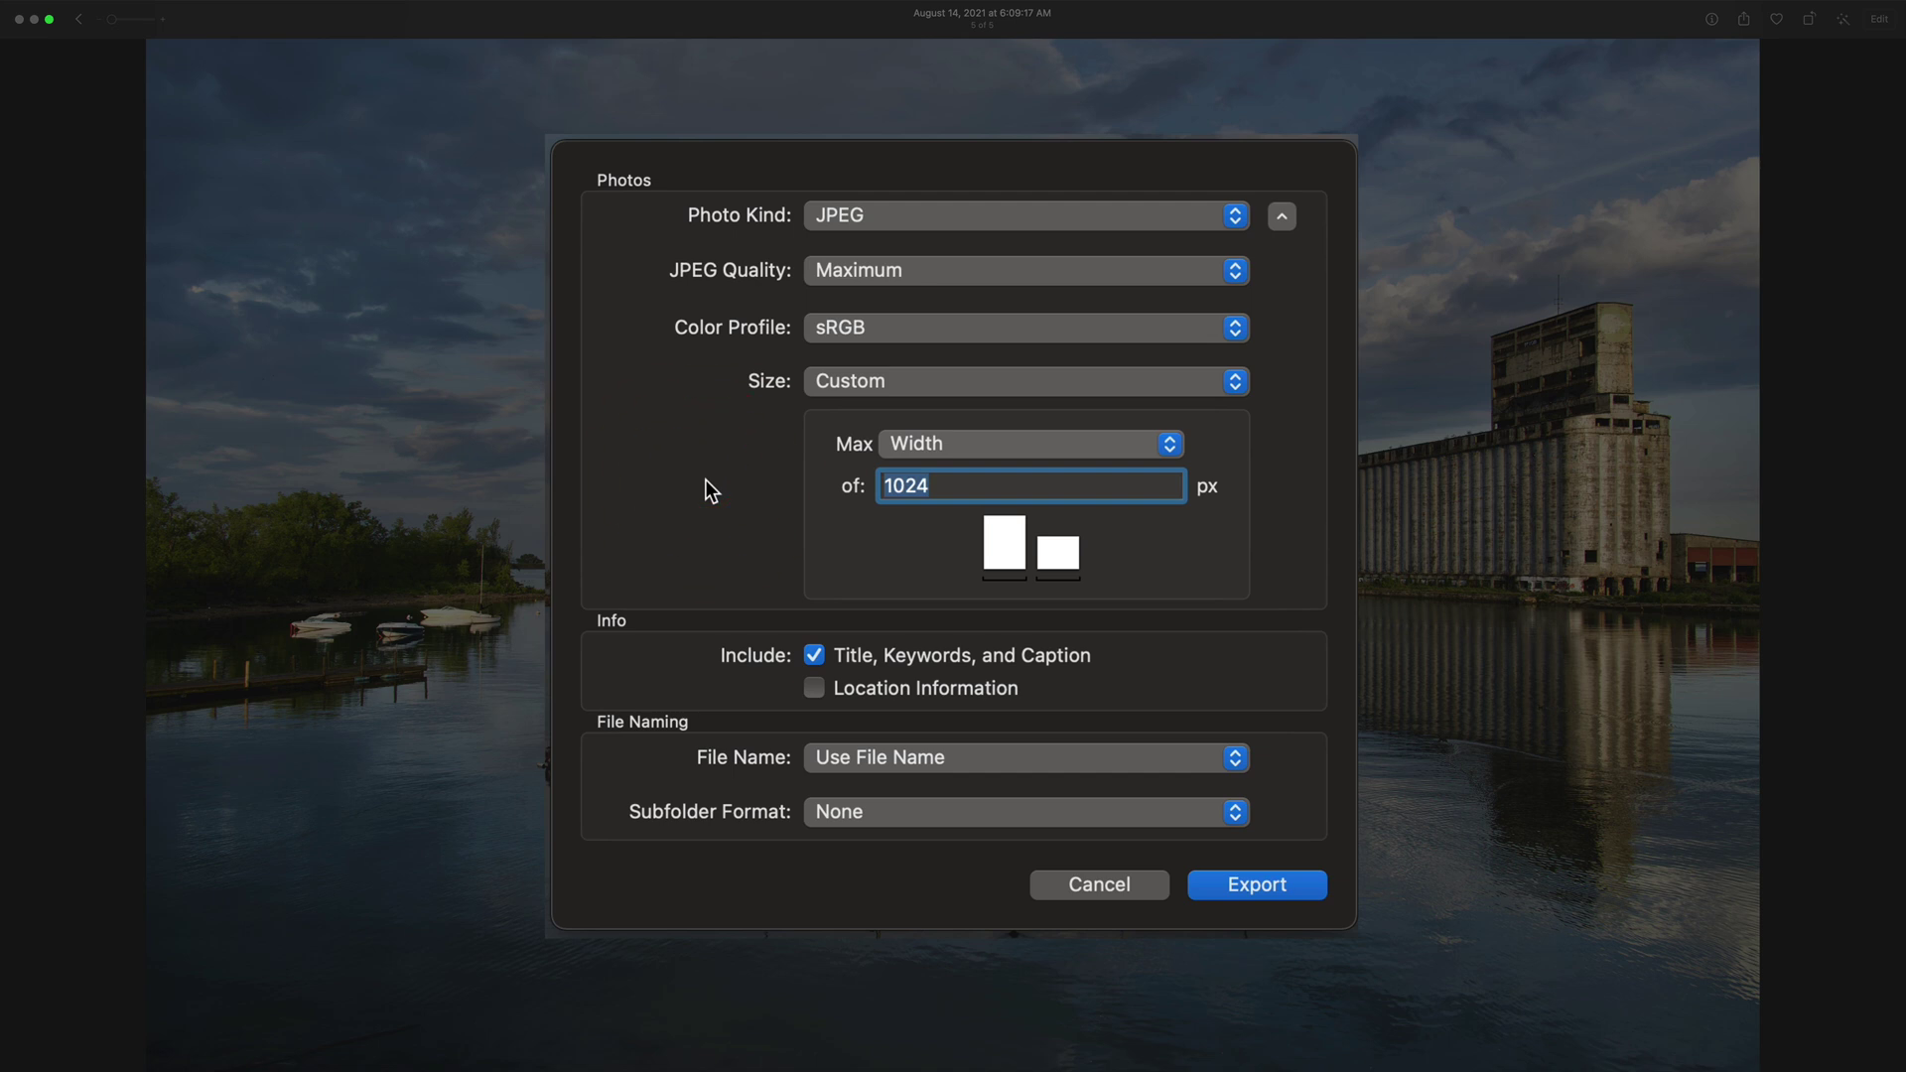
type("1080")
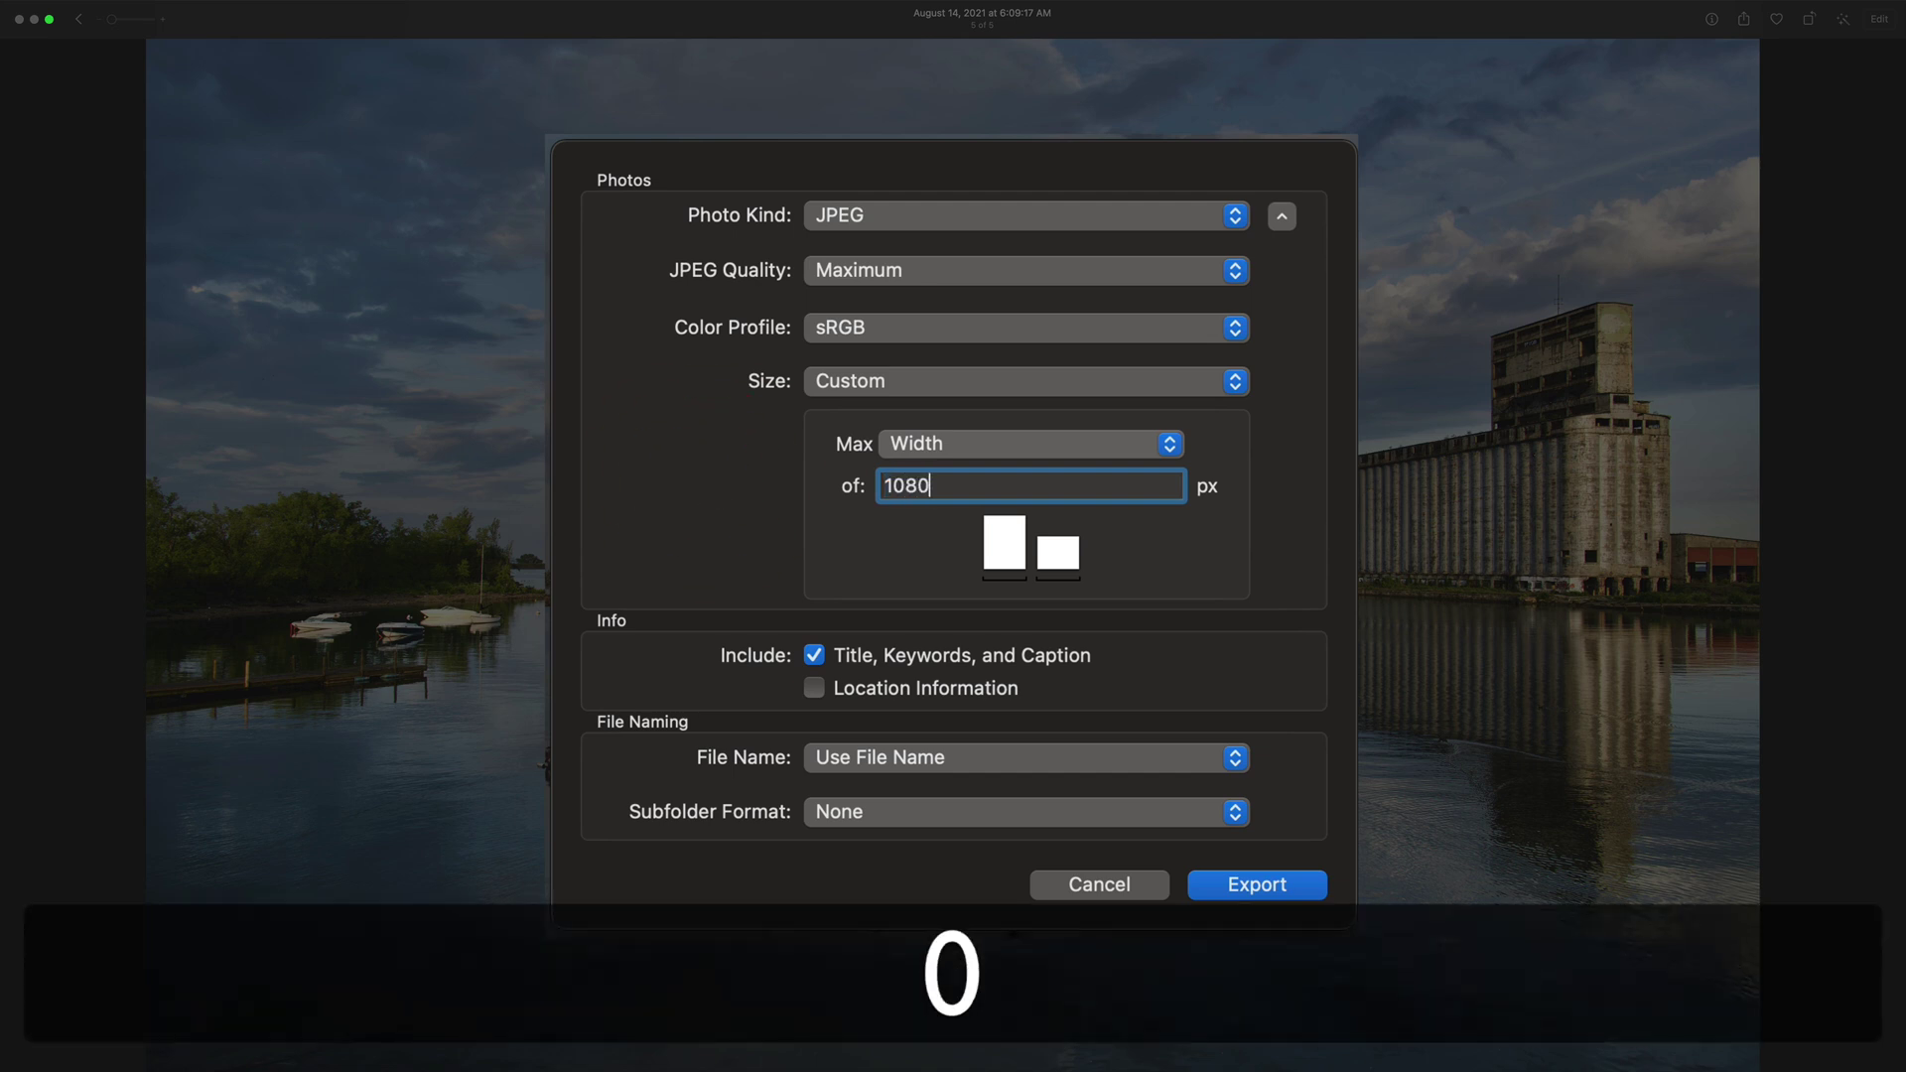
key("Tab")
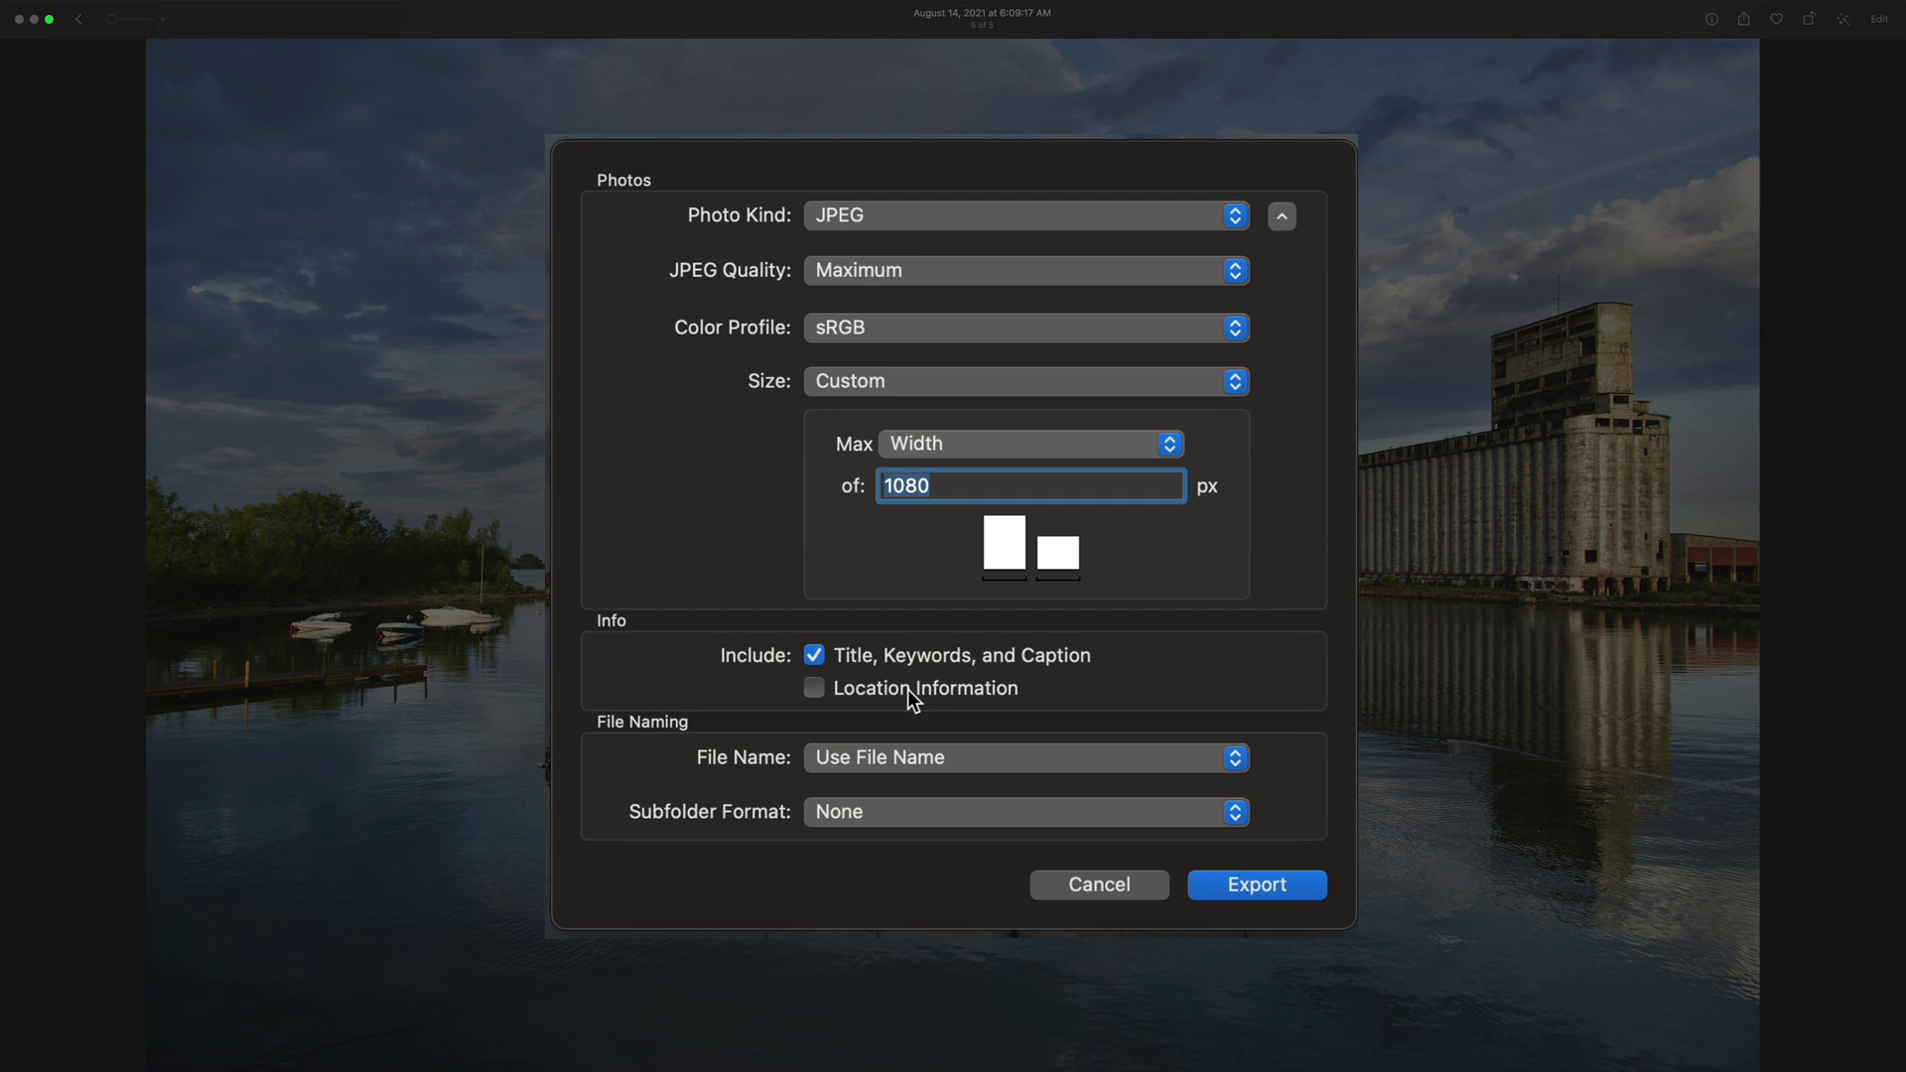
left_click(812, 688)
left_click(815, 689)
- Name the export sequentially with prefix 'Outer Harbor', no subfolder, and proceed to export it
left_click(882, 762)
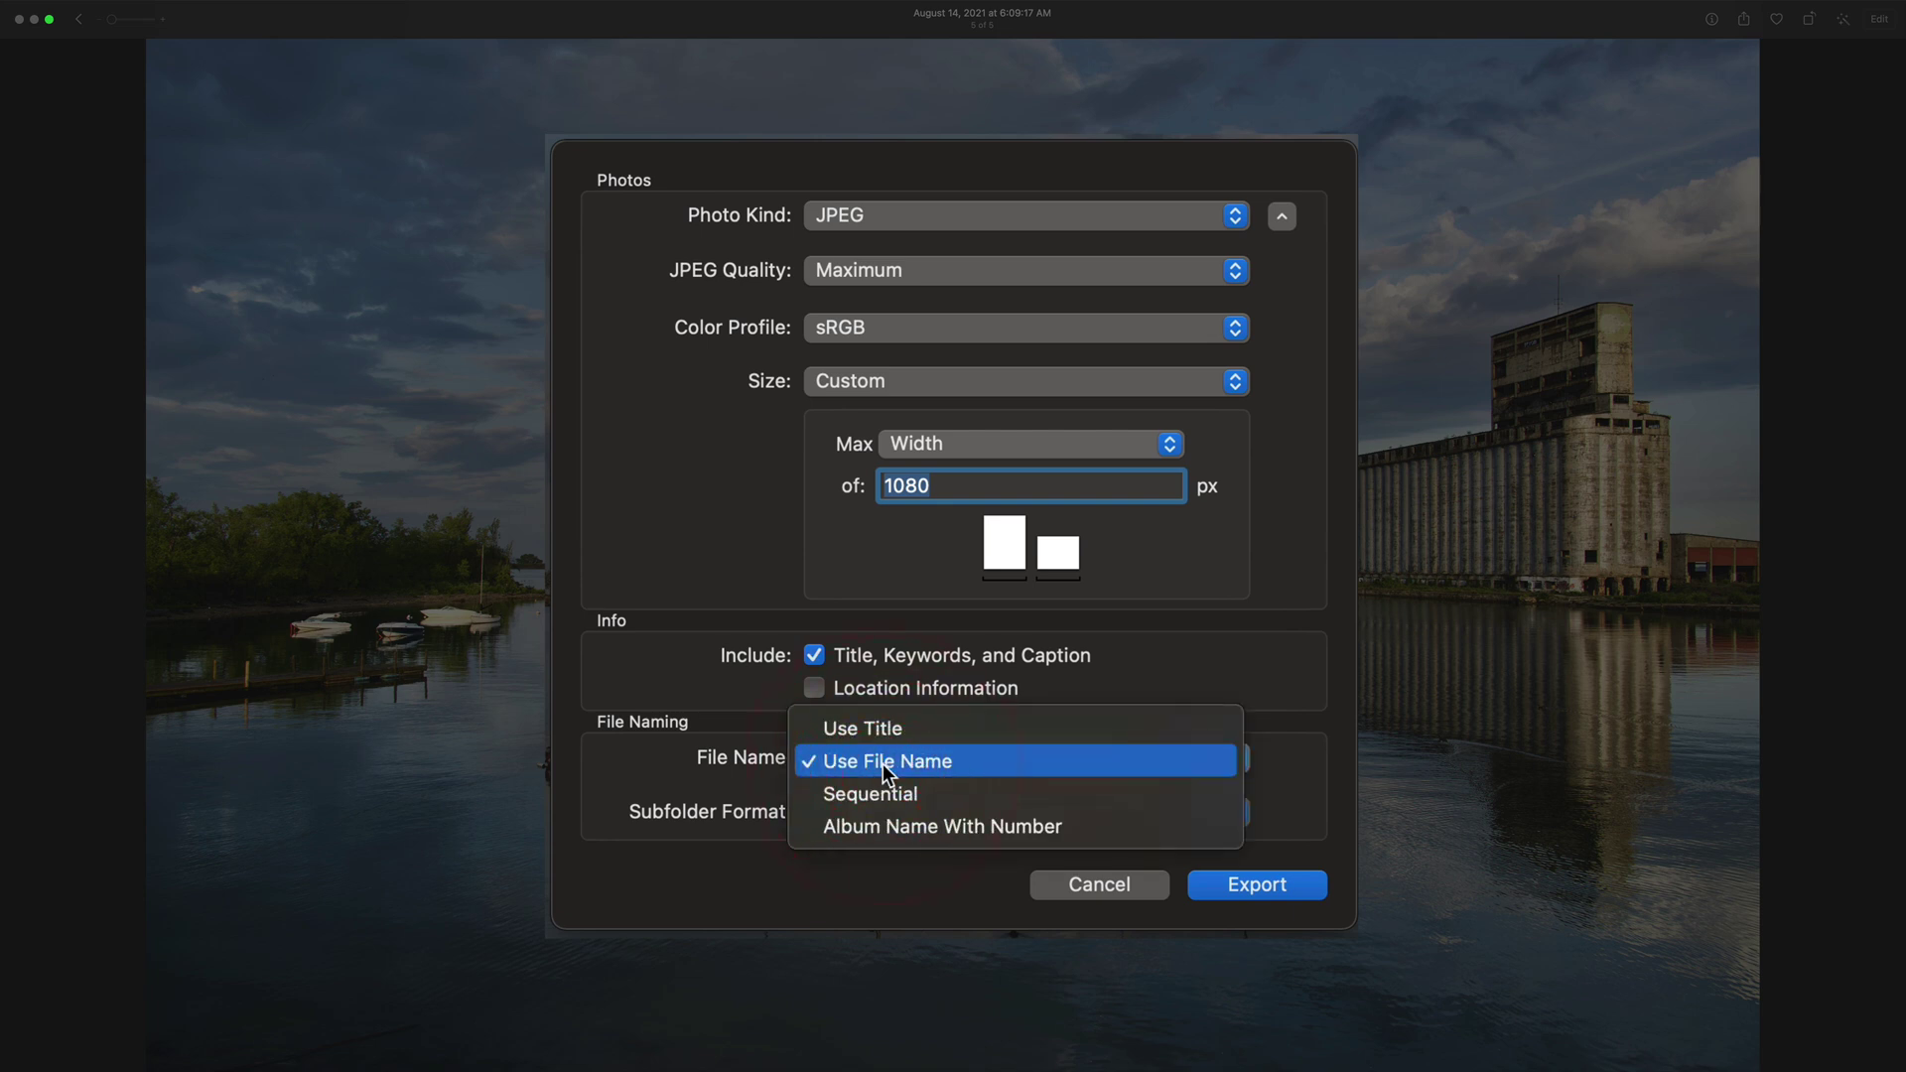
left_click(883, 794)
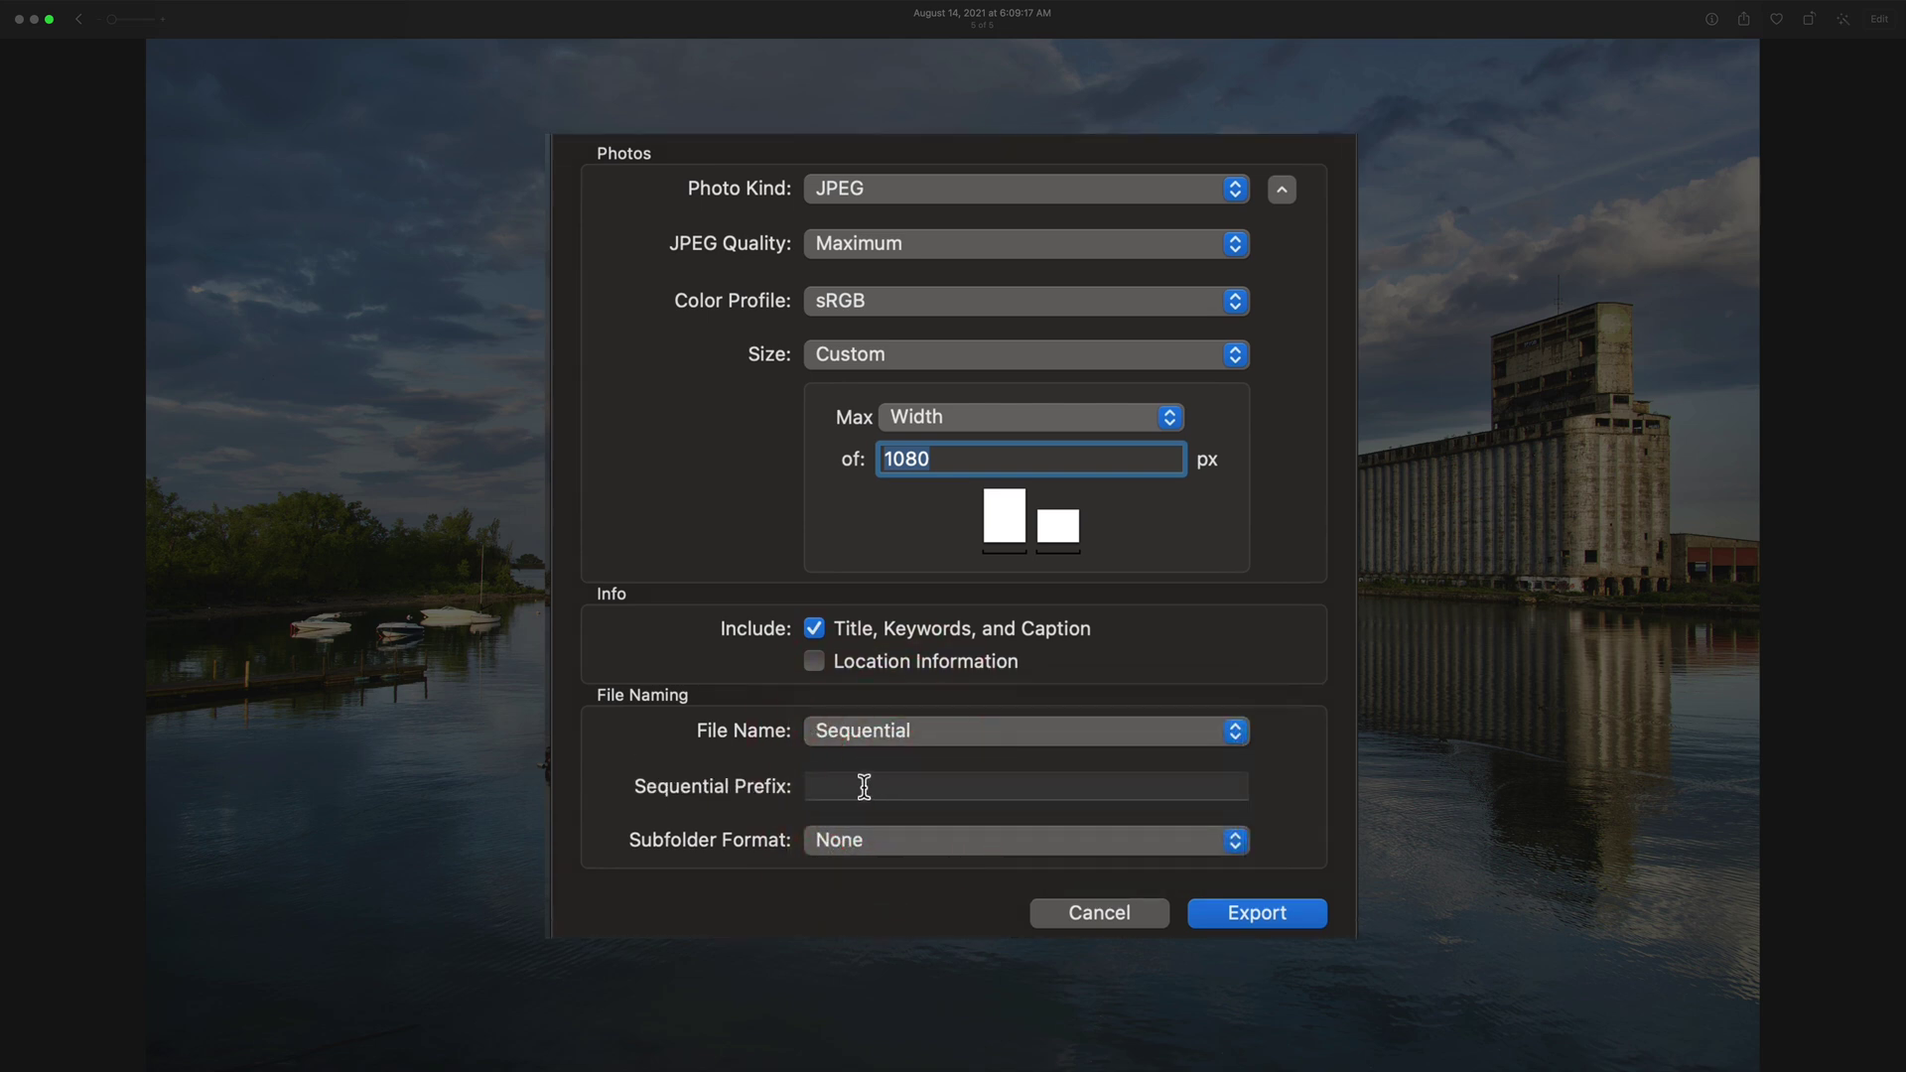
left_click(896, 789)
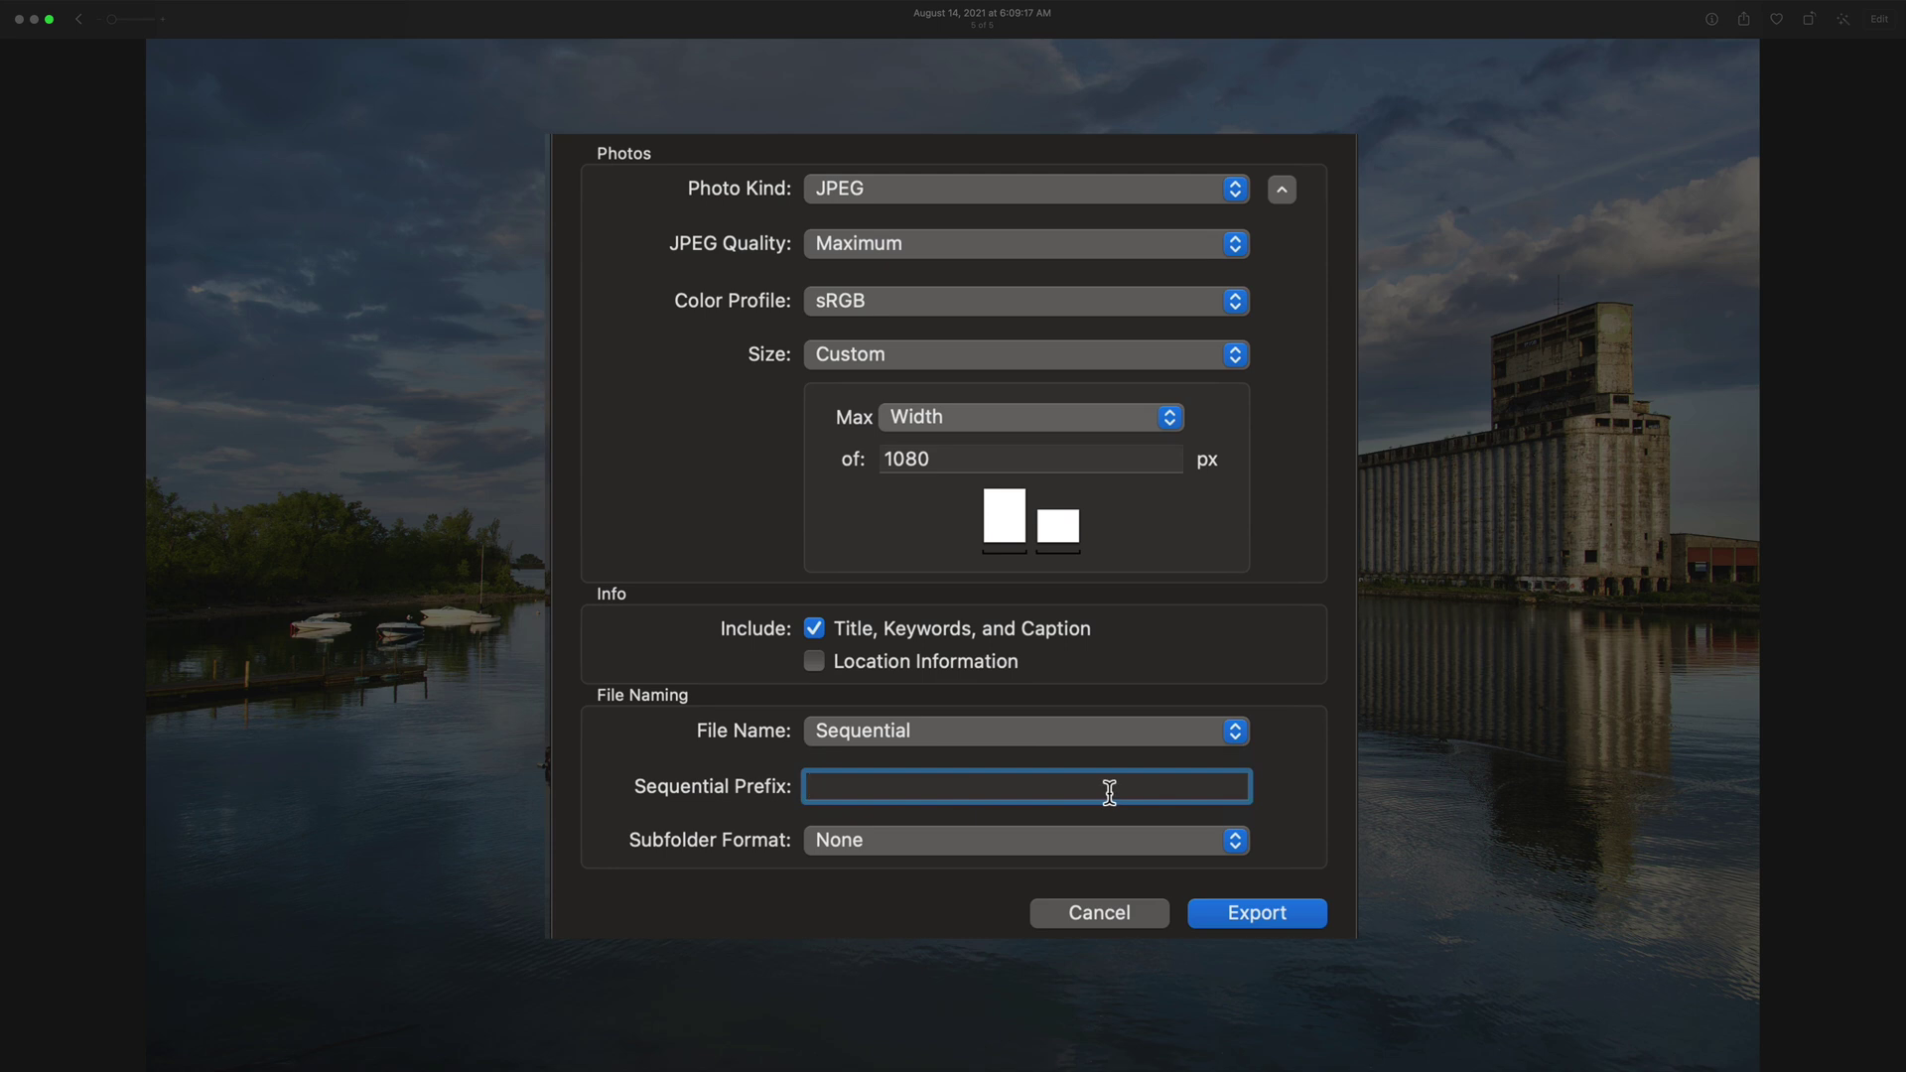
type("Out")
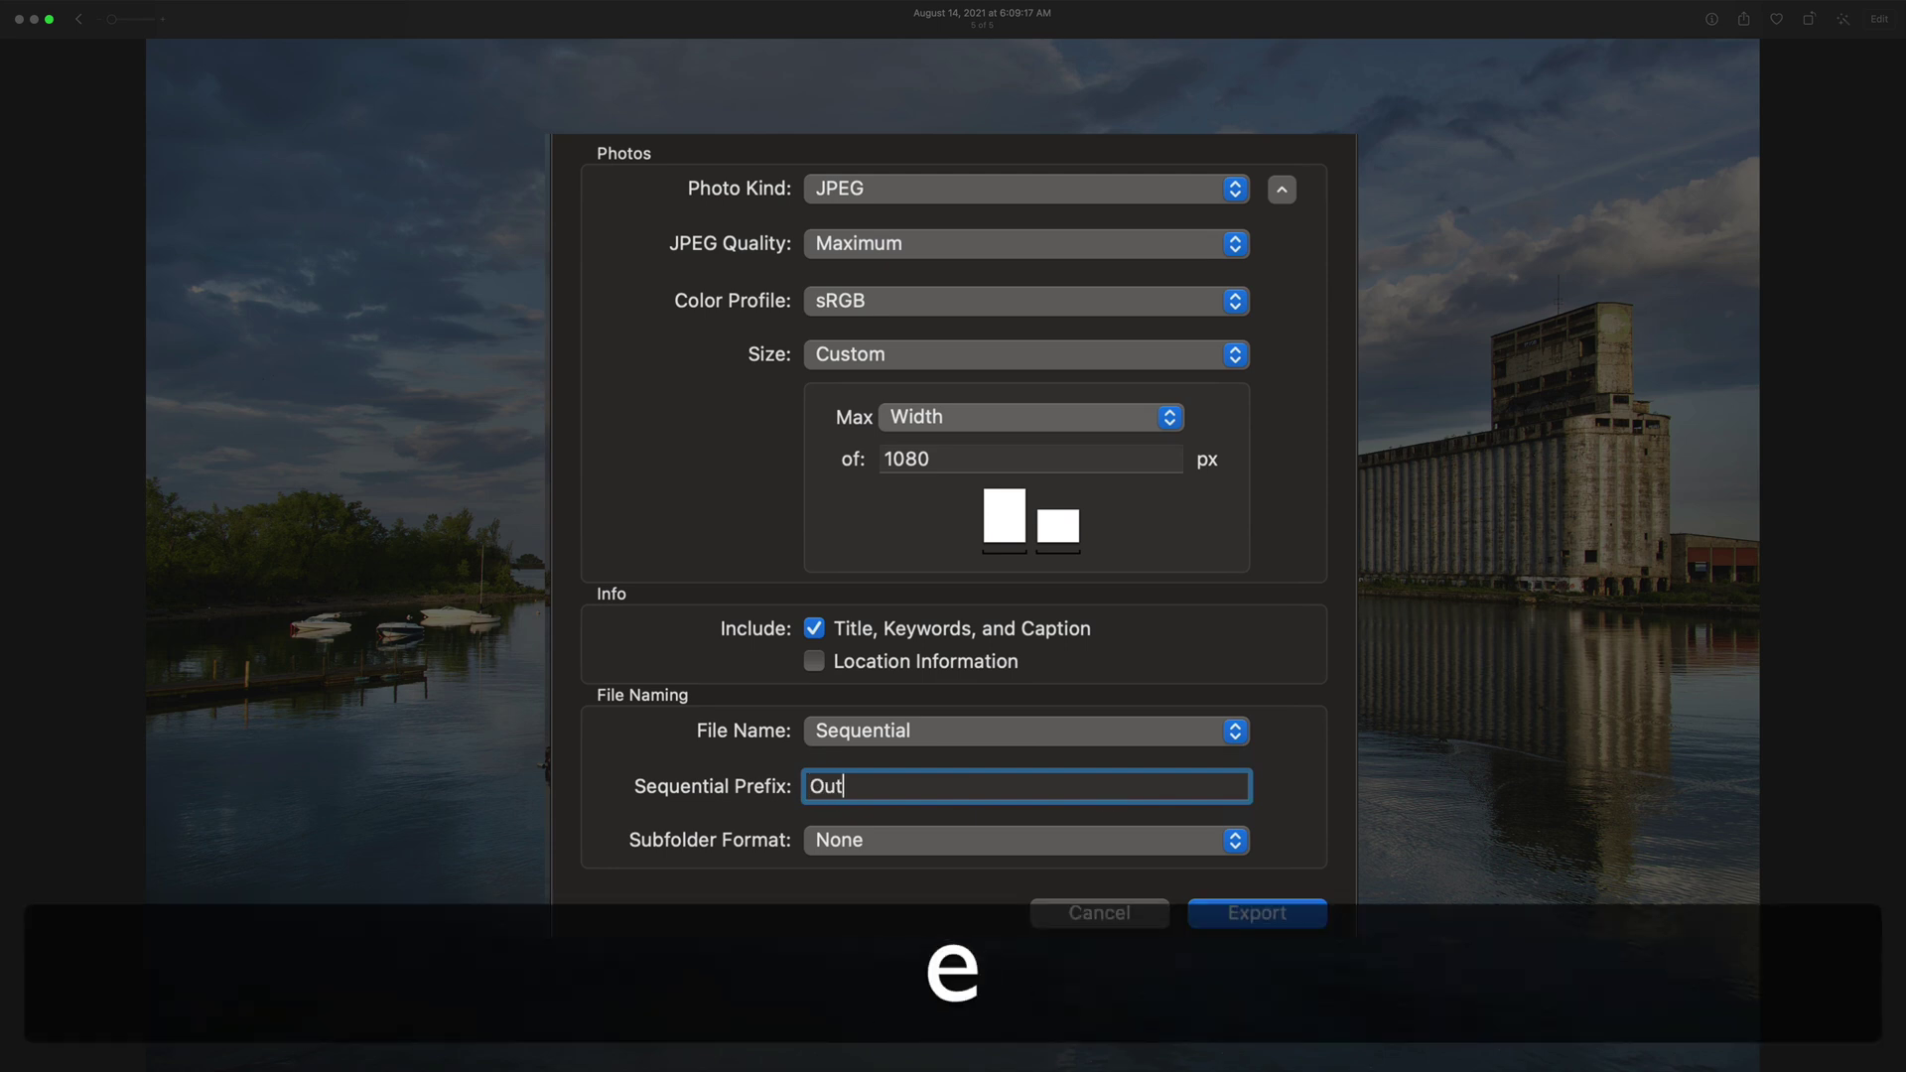
type("er Harbor")
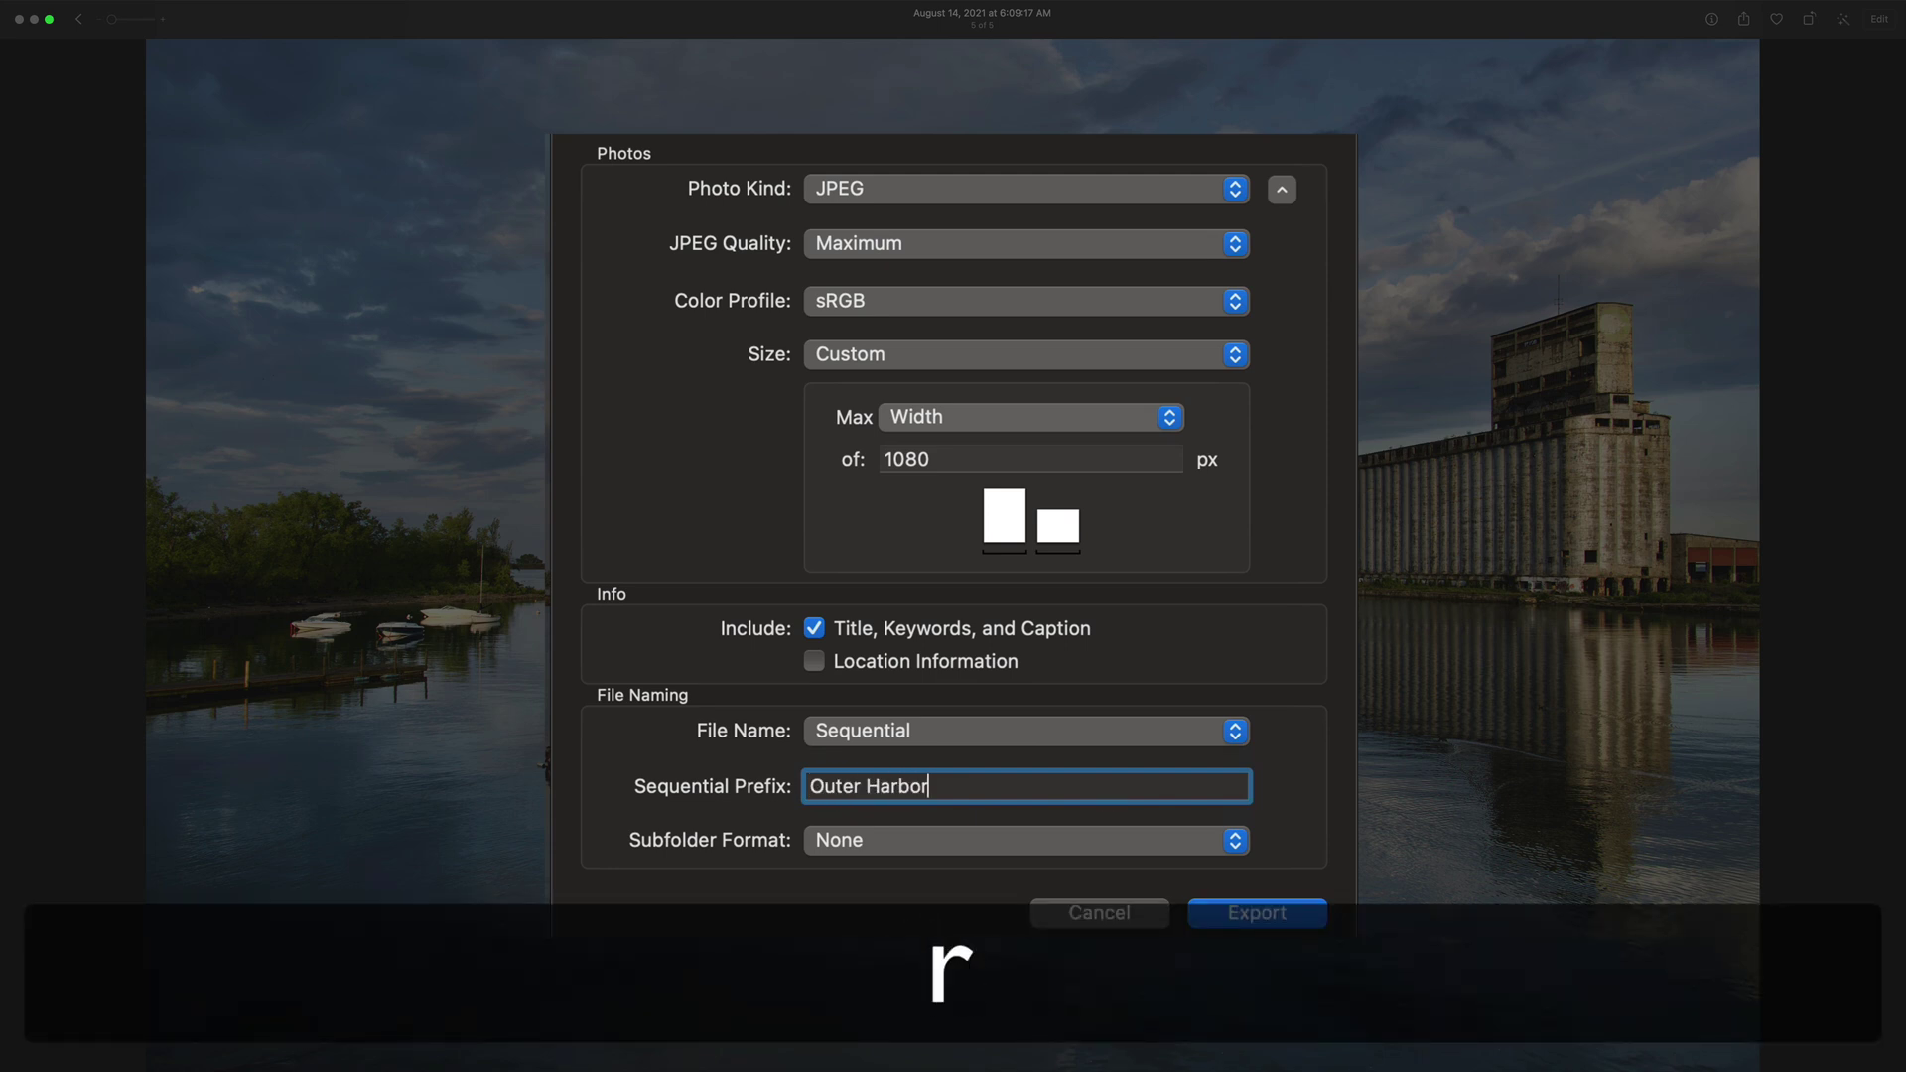
left_click(945, 840)
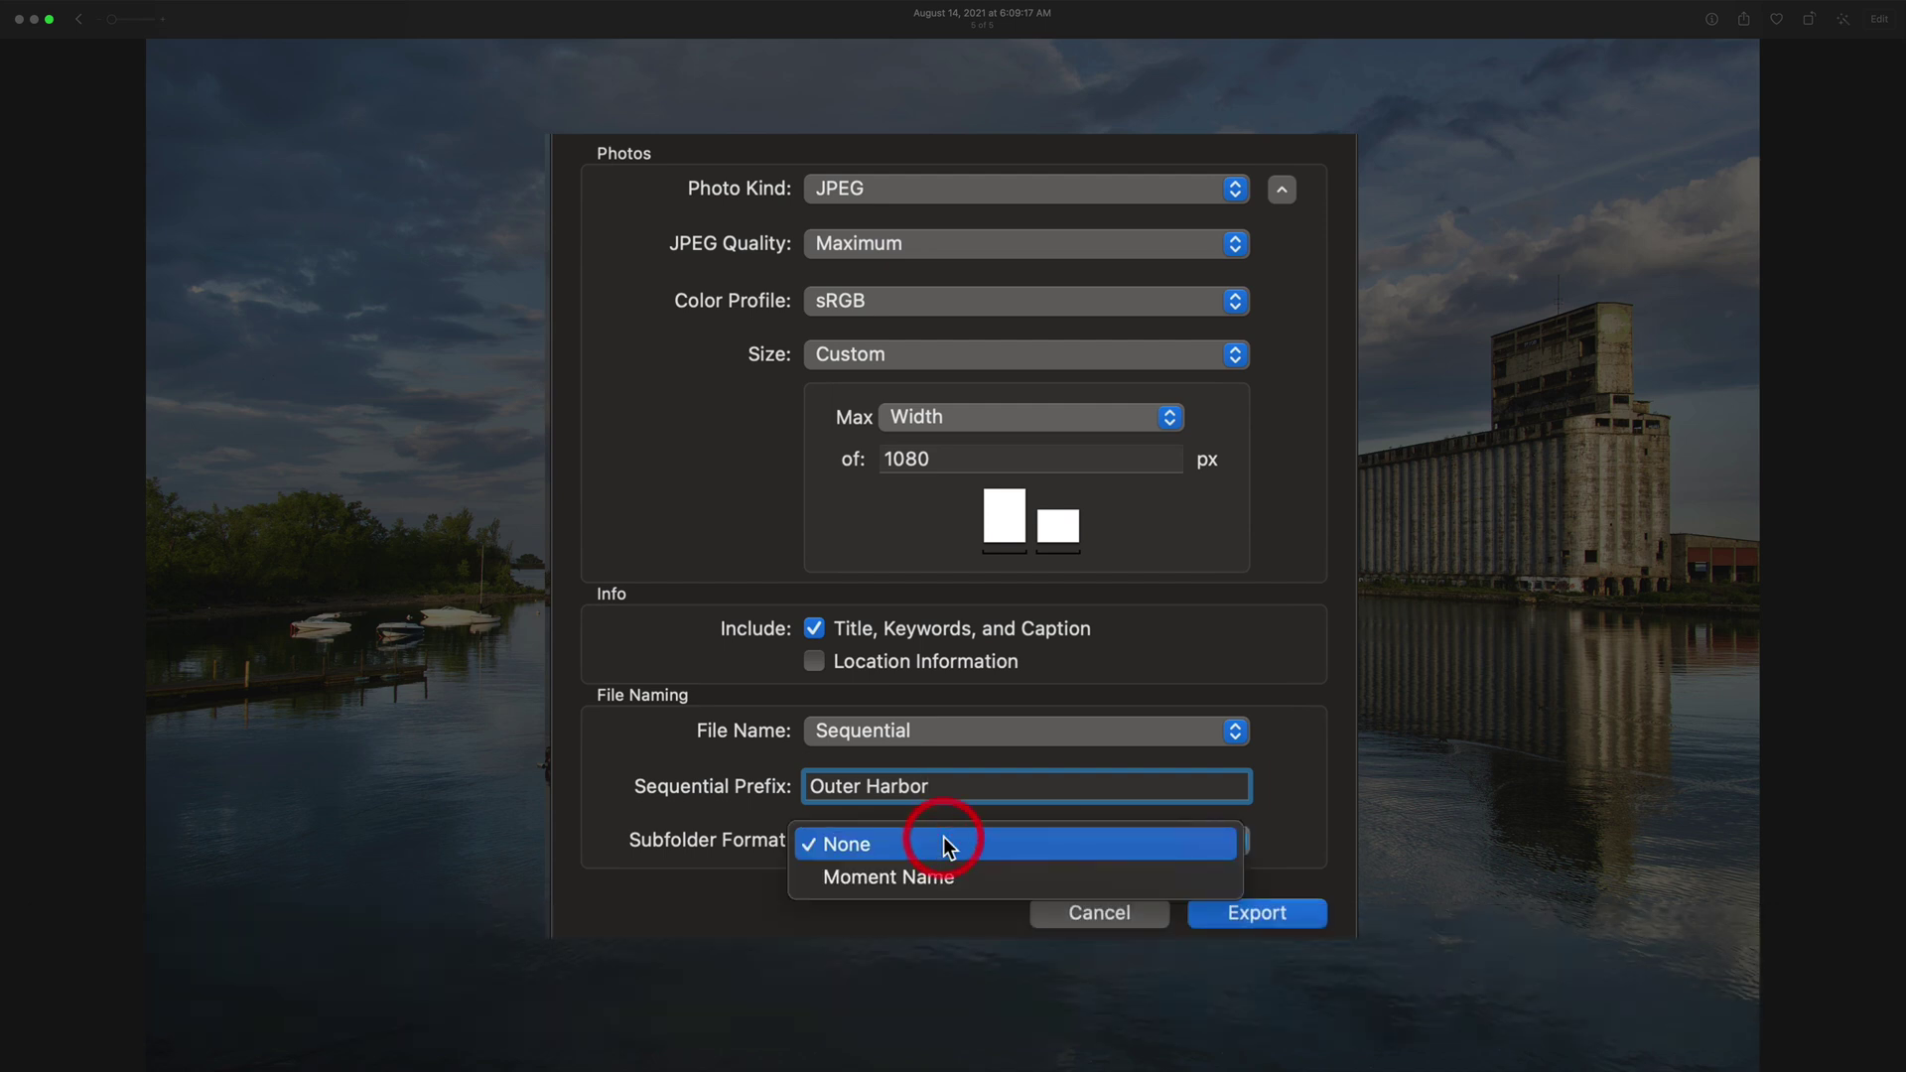
left_click(942, 838)
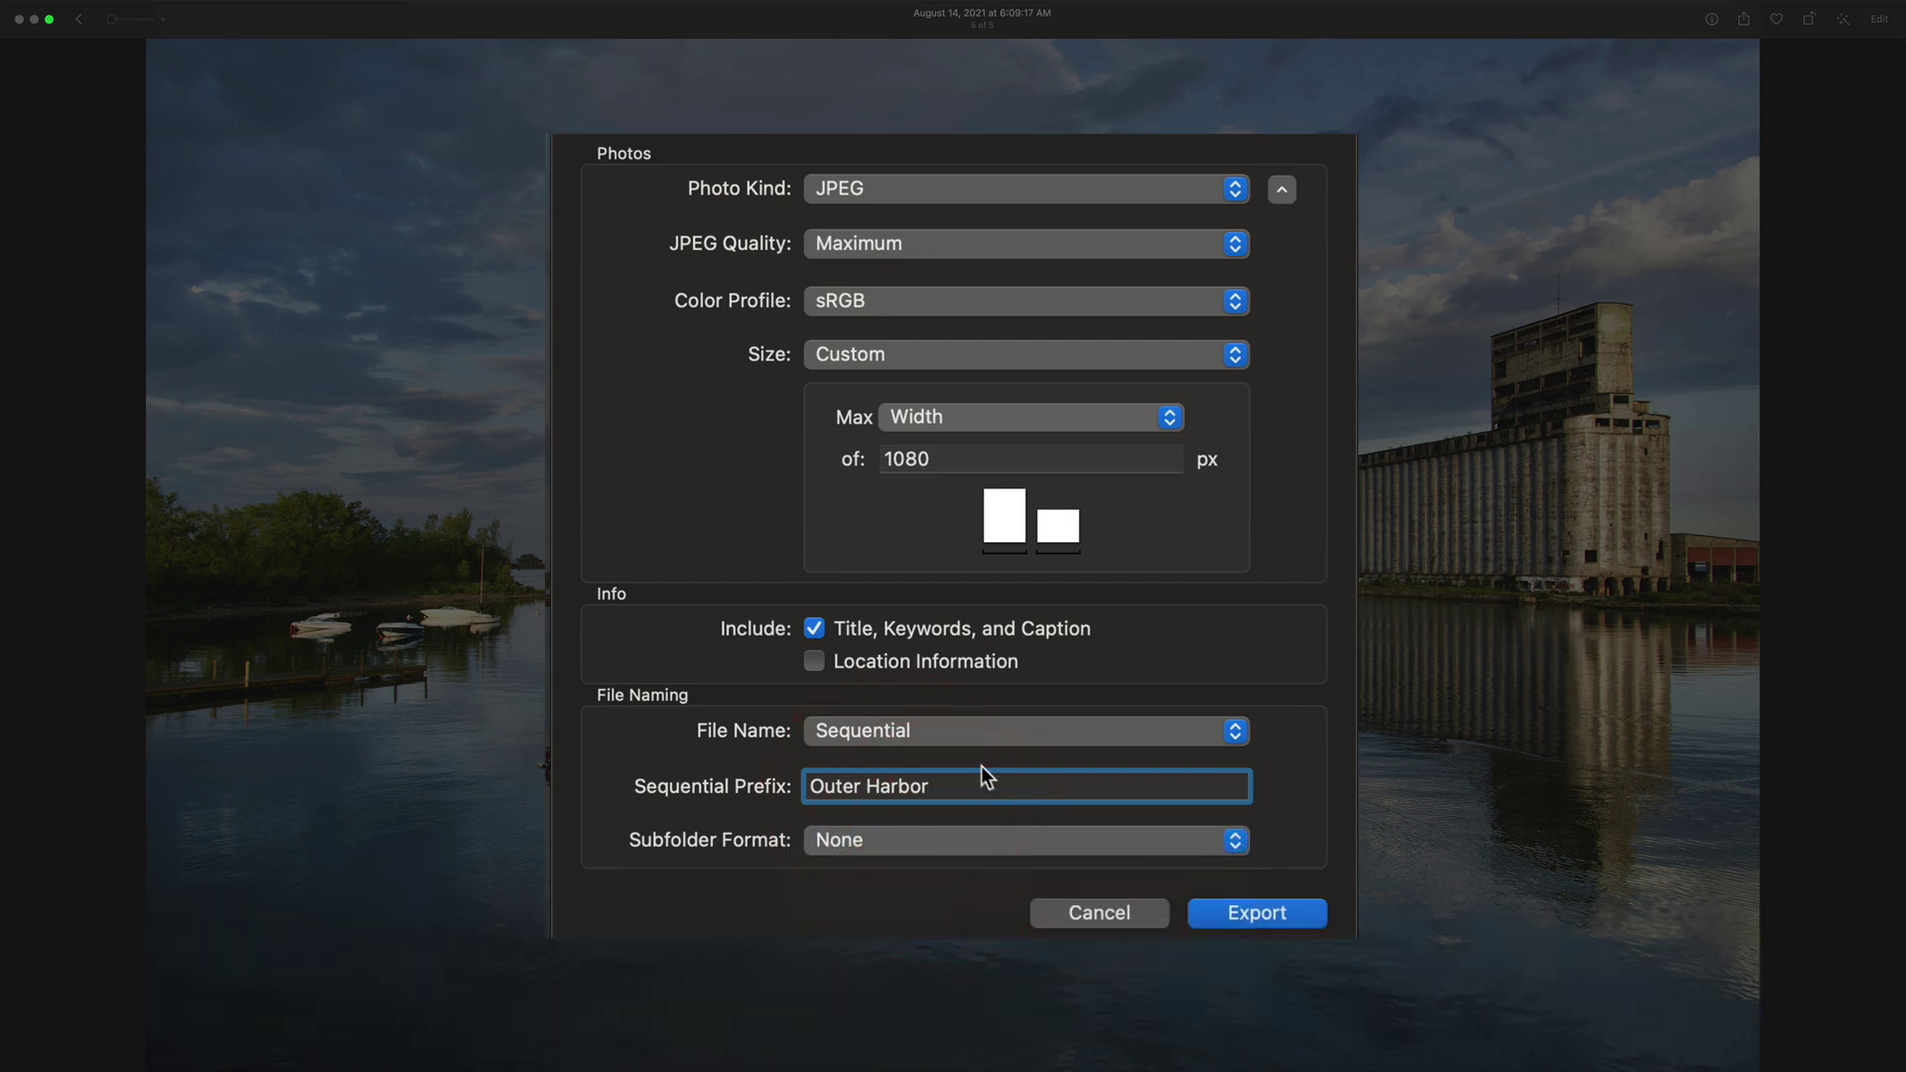
left_click(1253, 913)
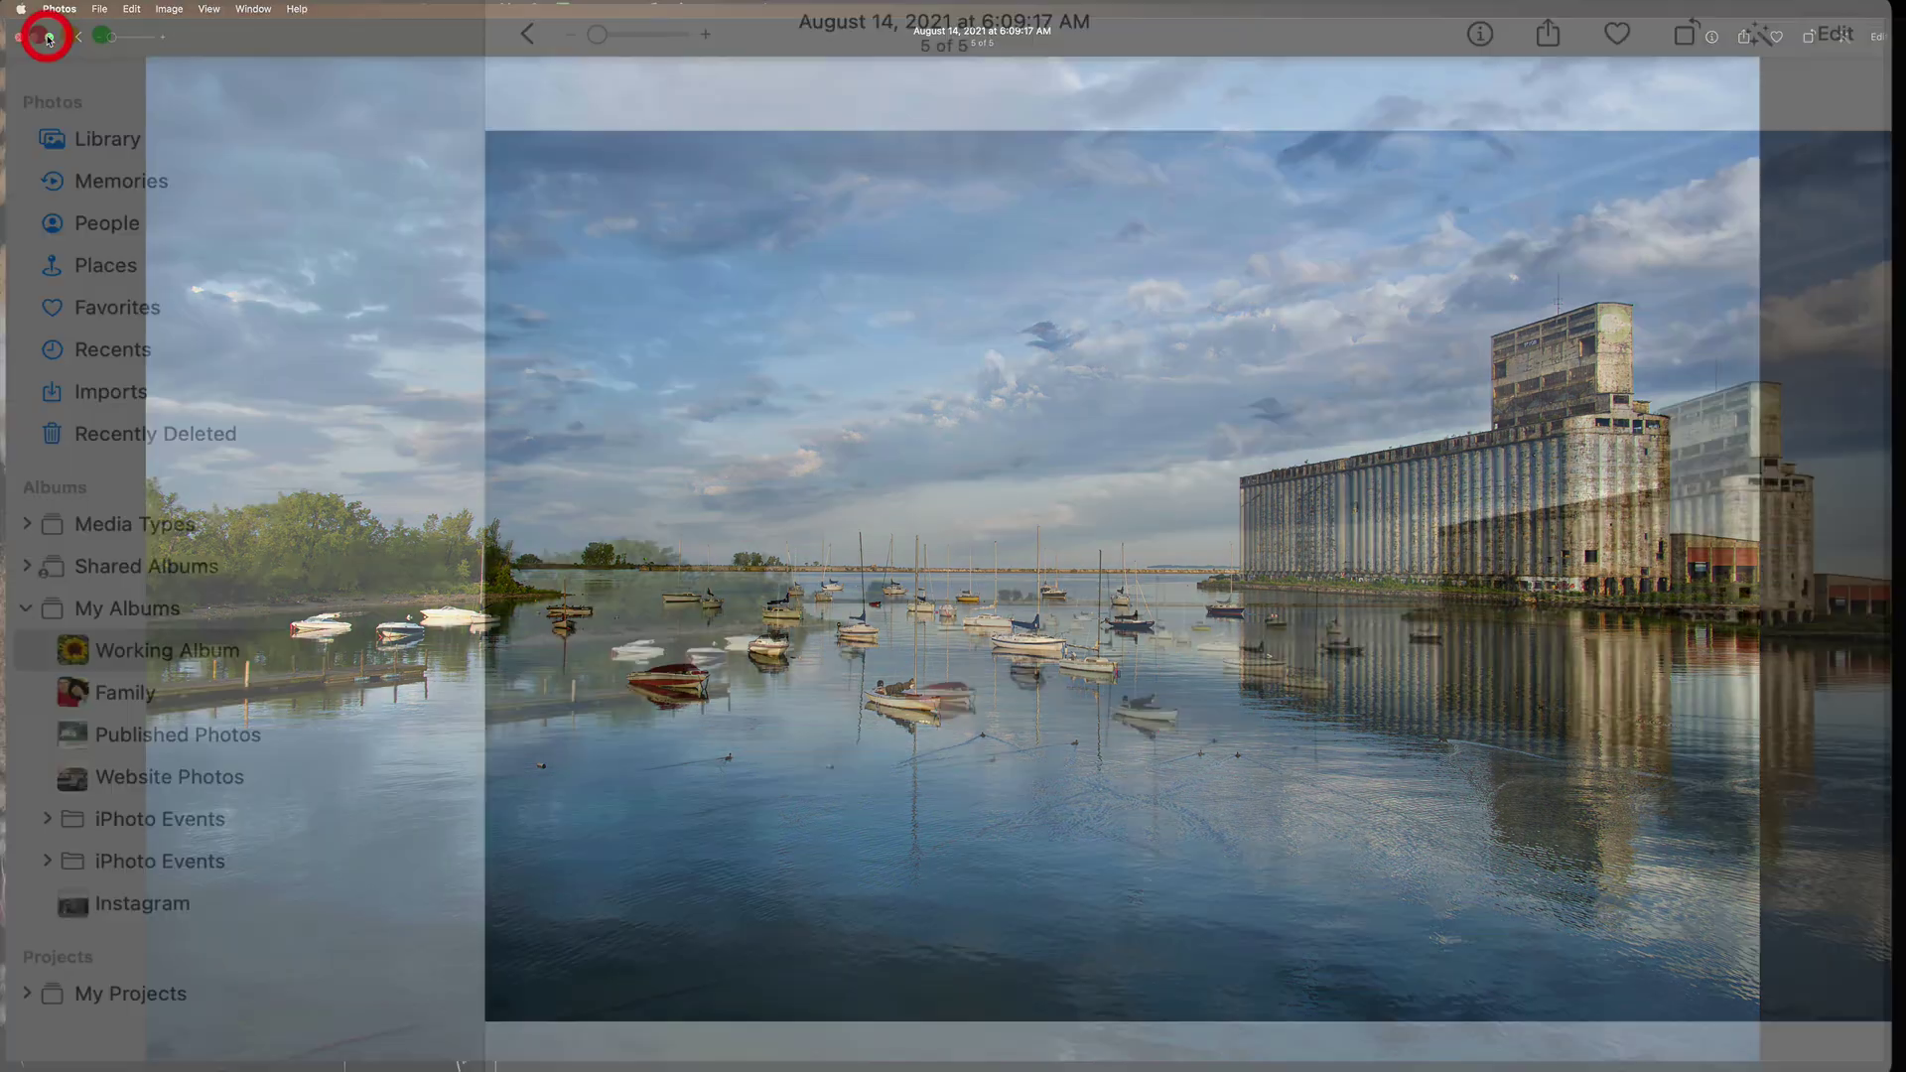
- Open the exported 'Outer Harbor - 1.jpeg' from the desktop in Preview full screen, then return to Photos
left_click_drag(1855, 506, 1488, 430)
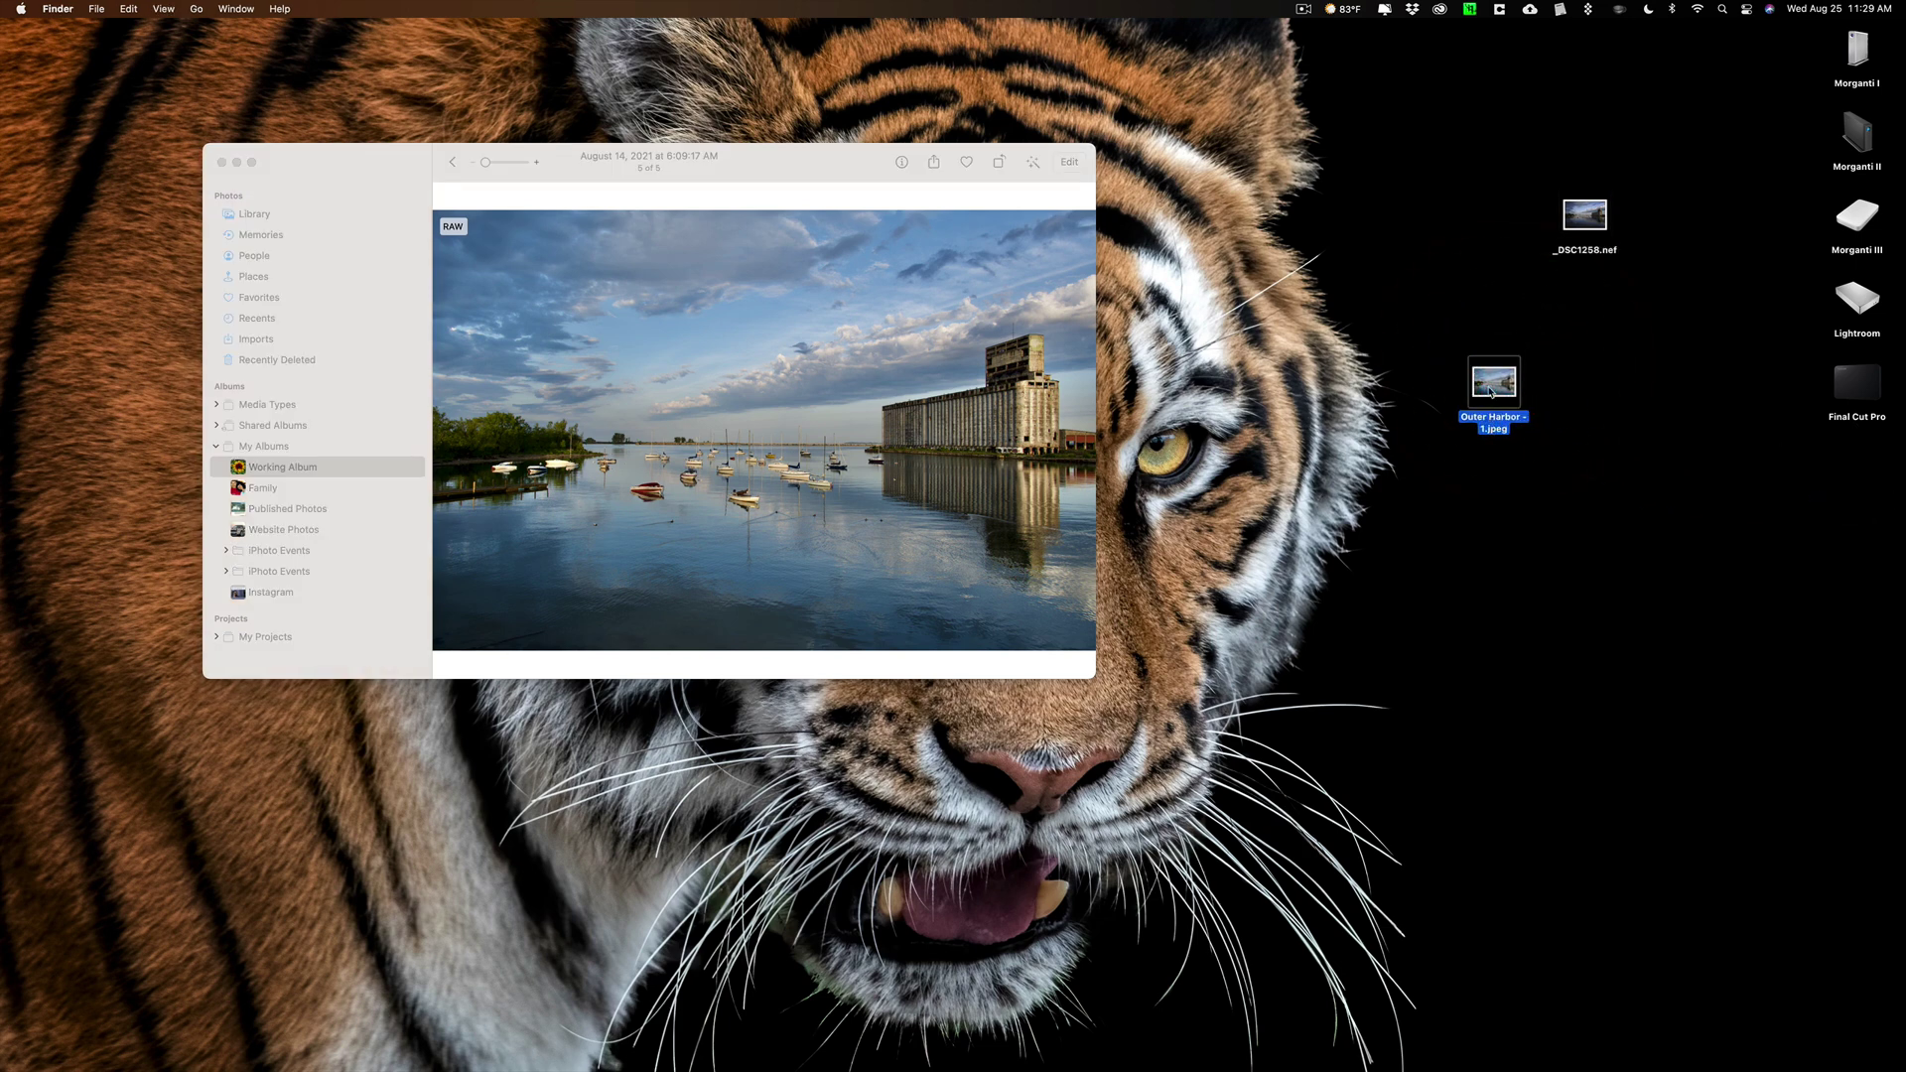
double_click(1488, 389)
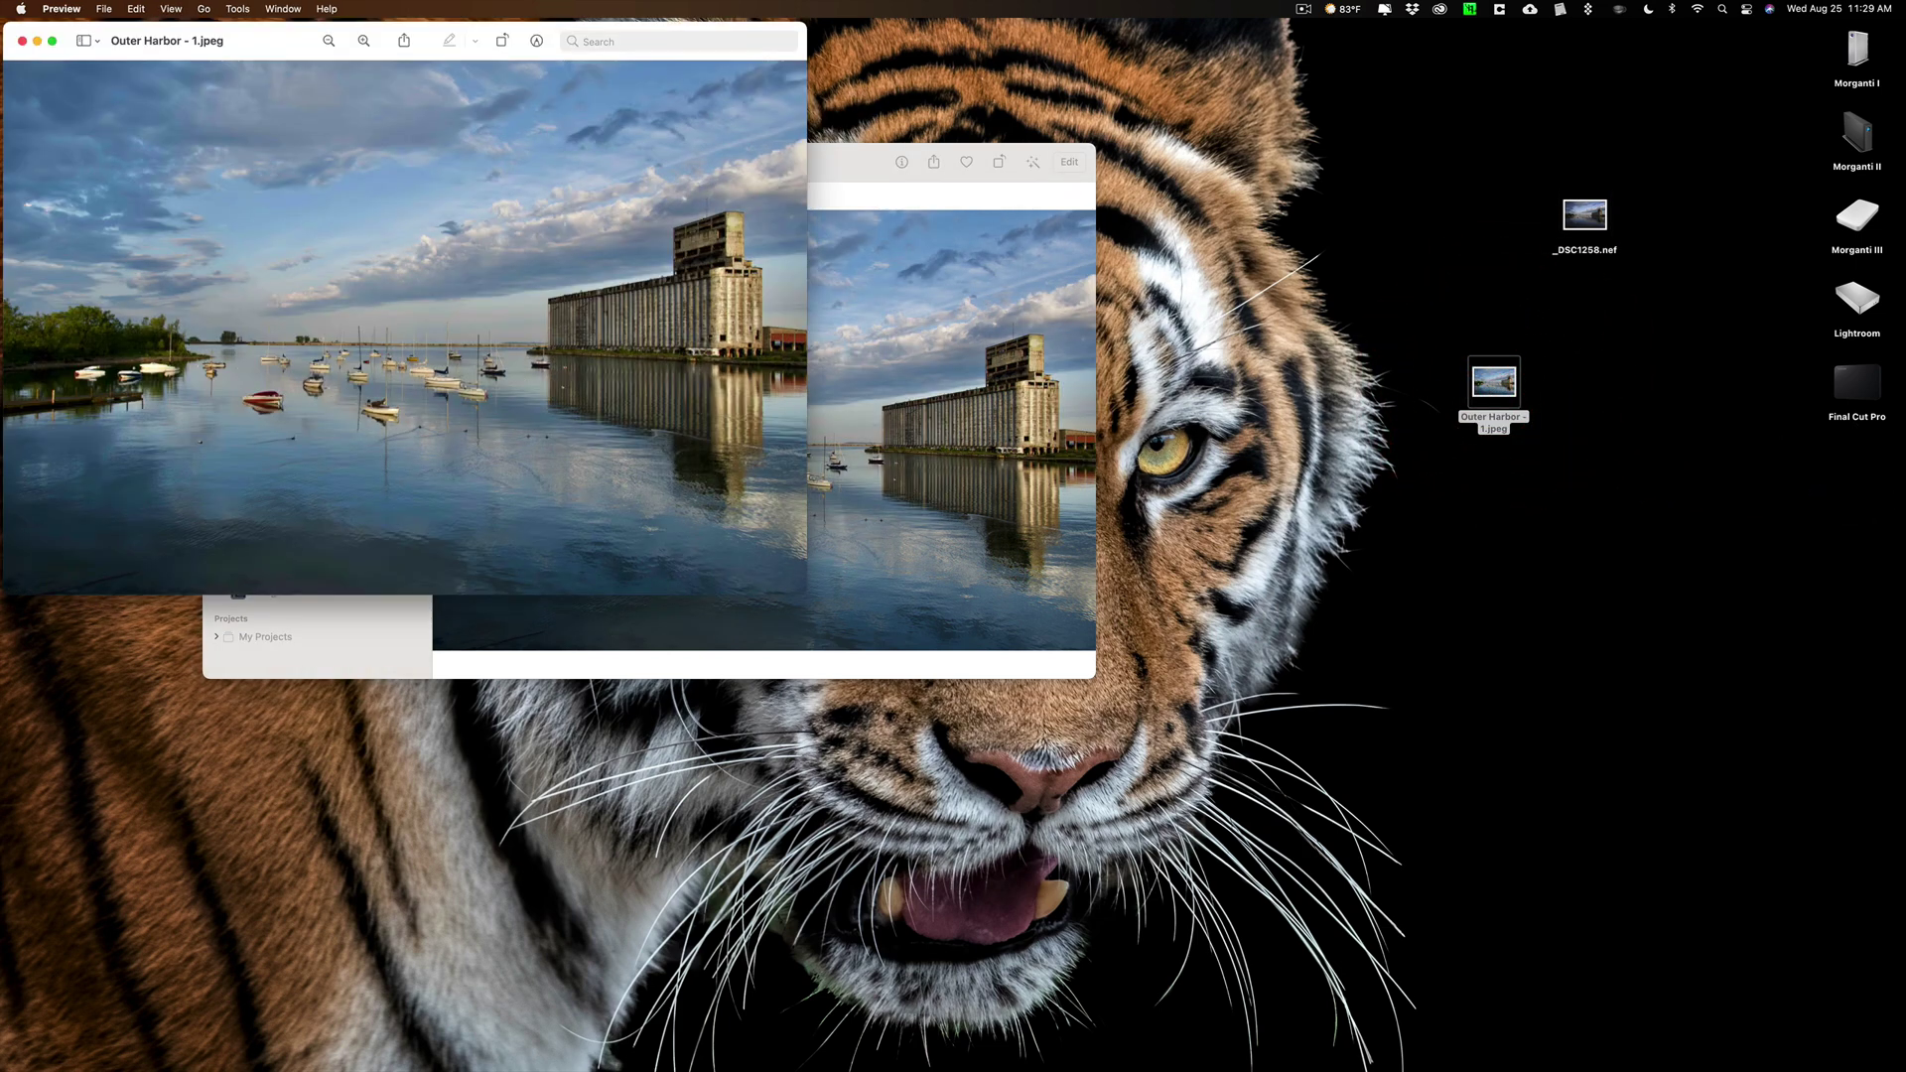
left_click(52, 41)
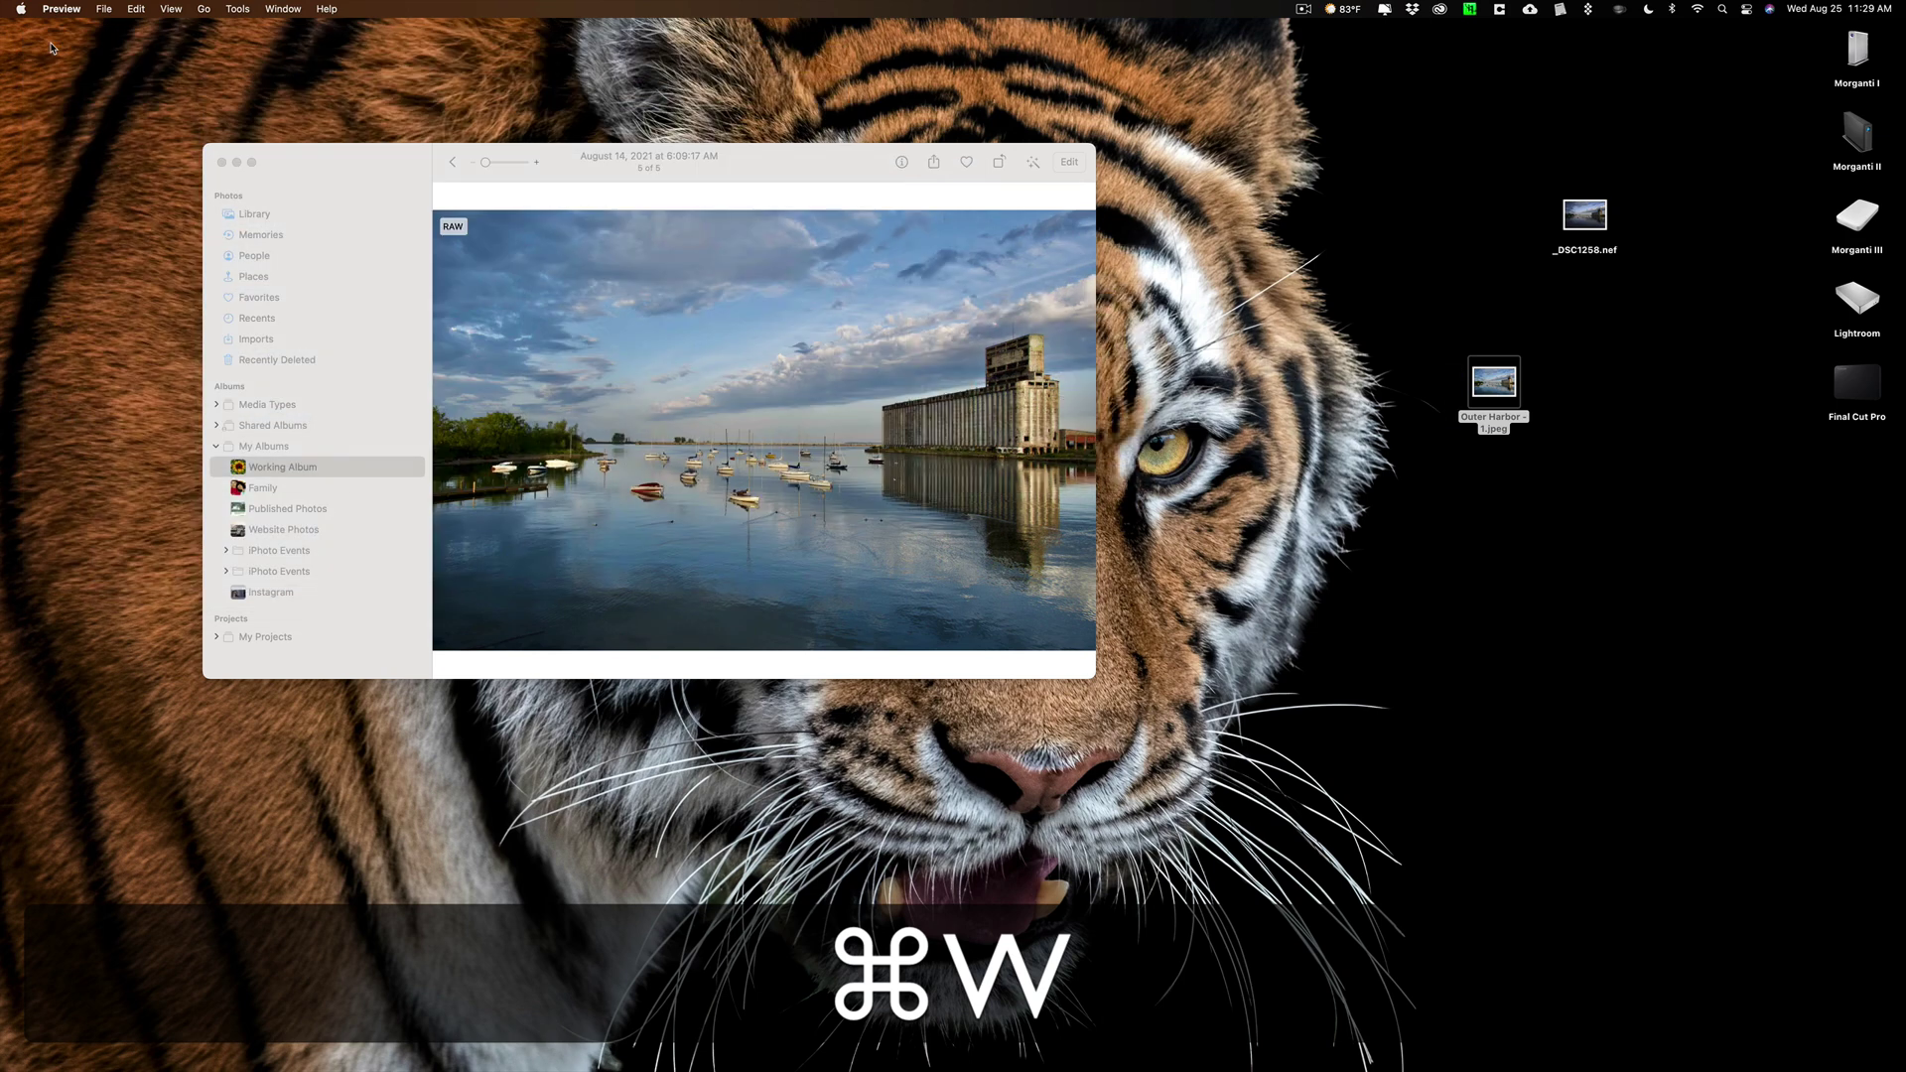
left_click(342, 171)
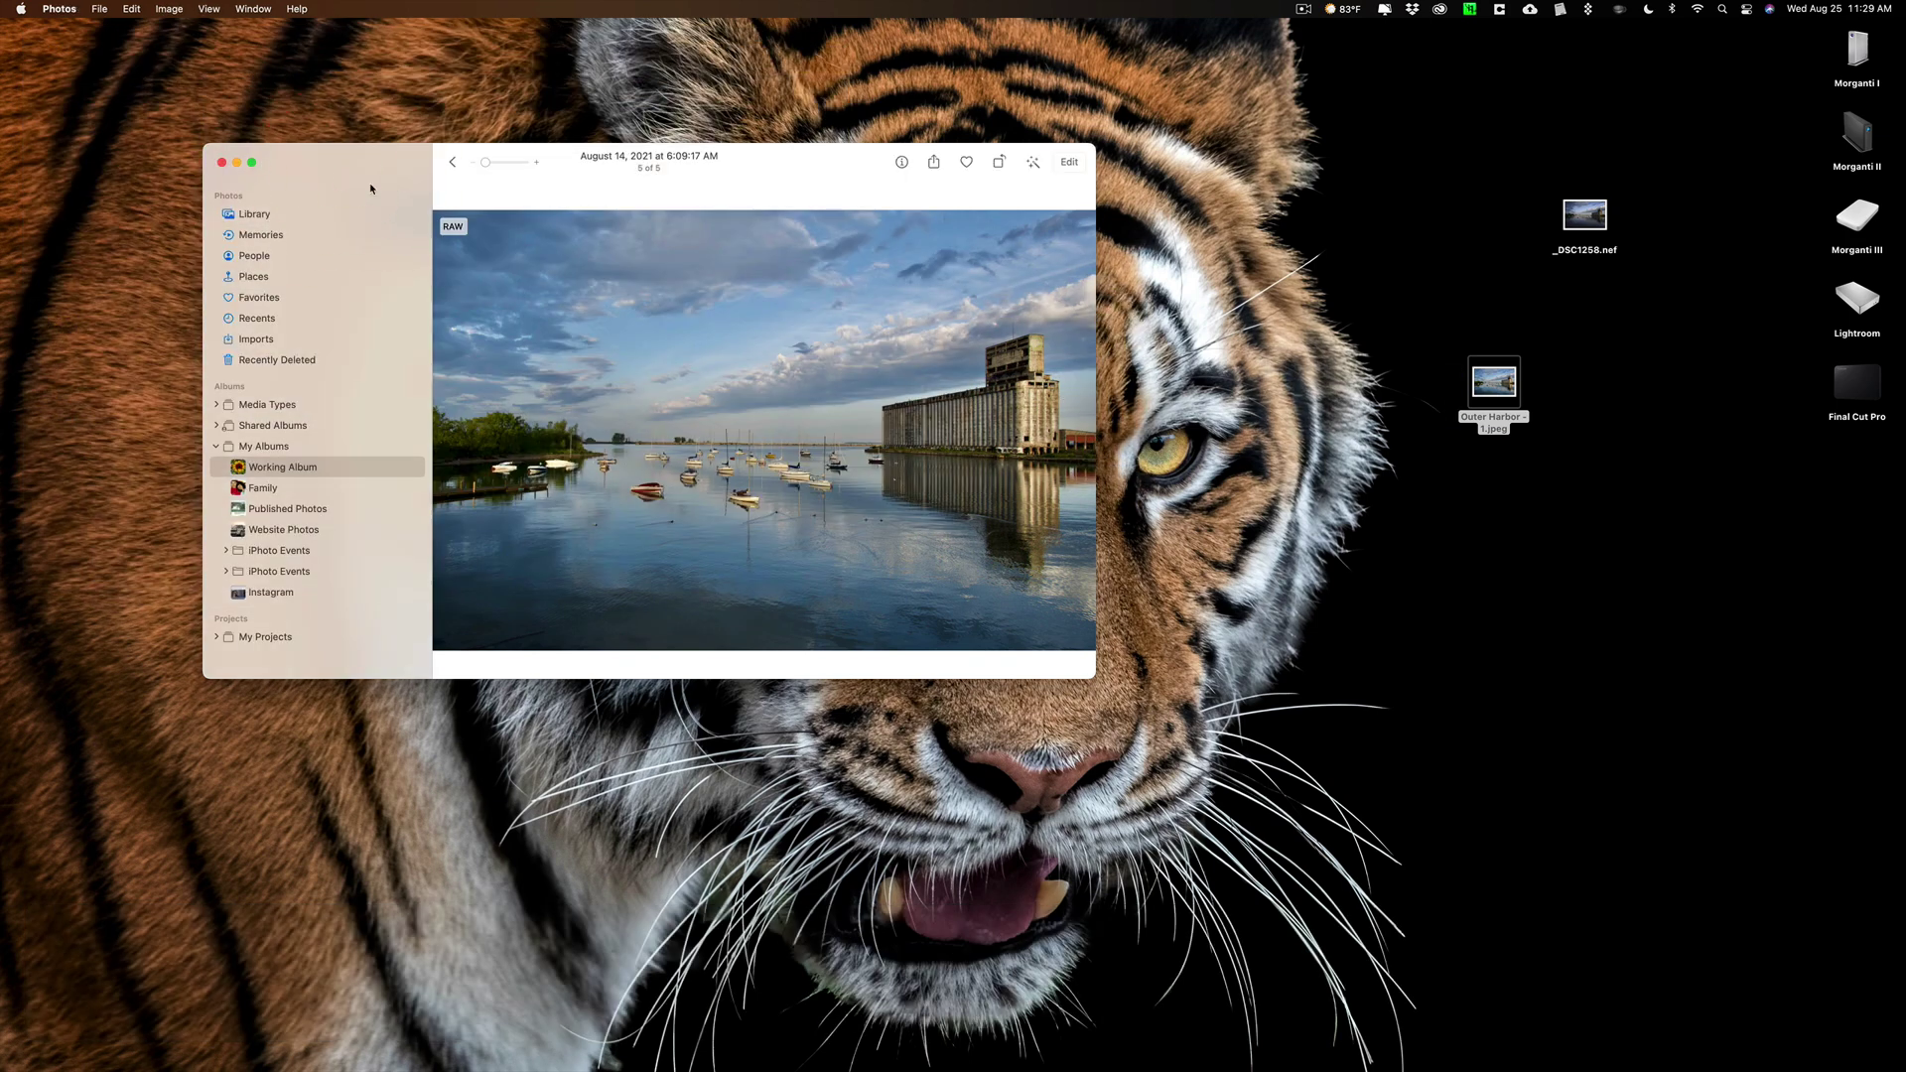